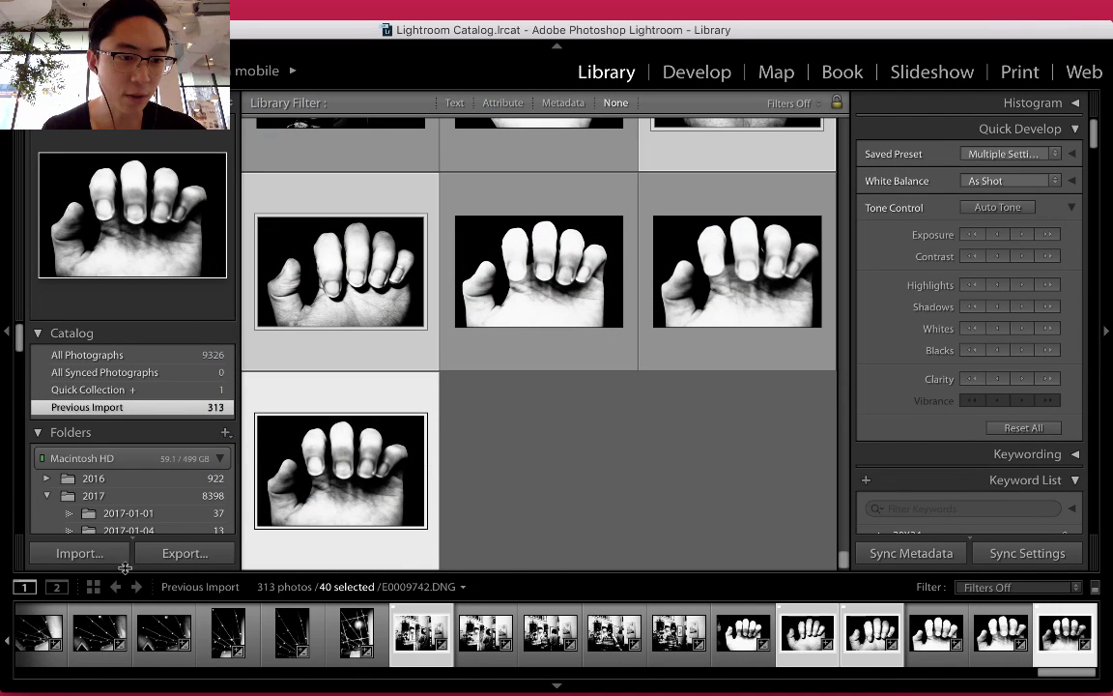
Step: Import from the RICOH_GR card with the Eric Kim Monochrome 1600 develop preset applied
left_click(81, 553)
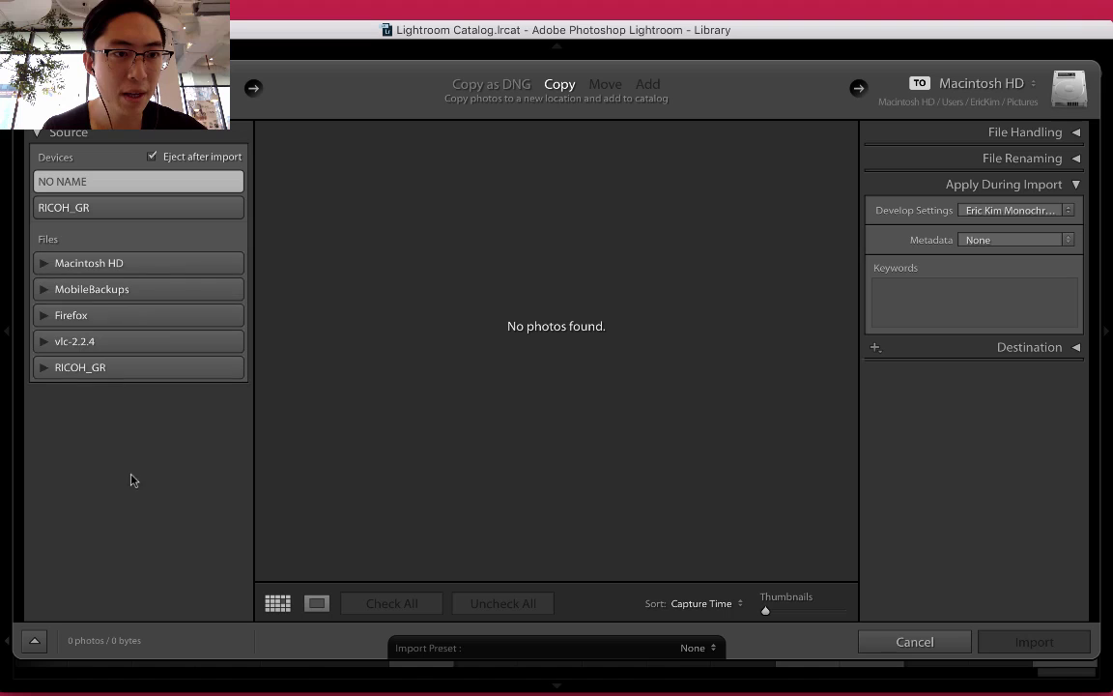
left_click(178, 210)
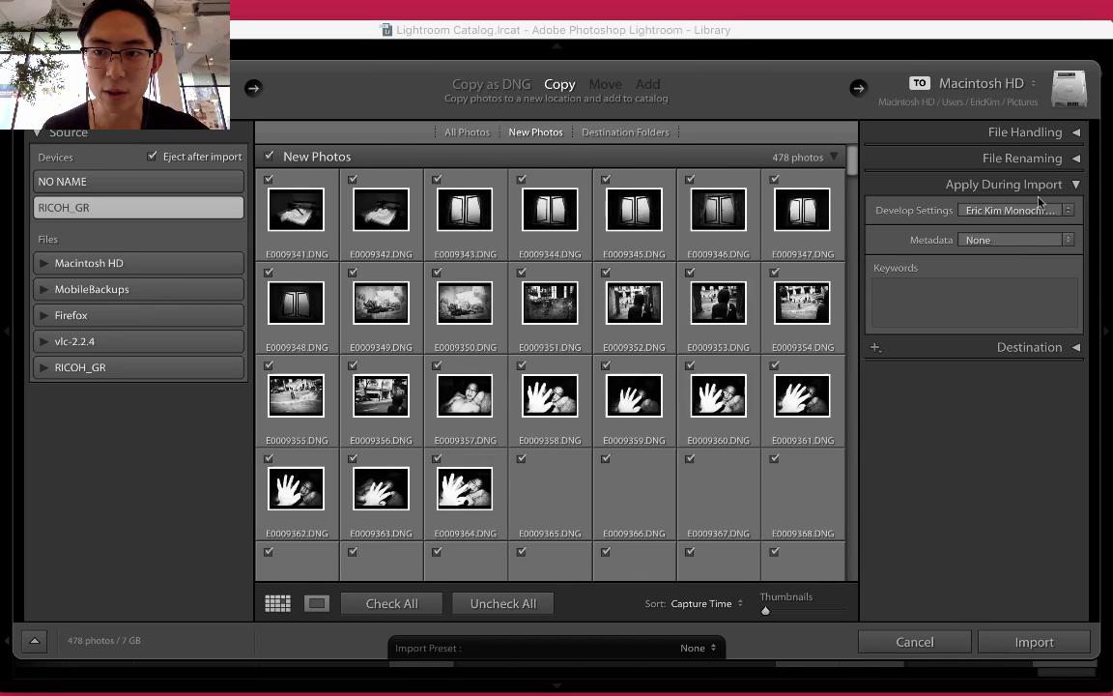
left_click(1008, 190)
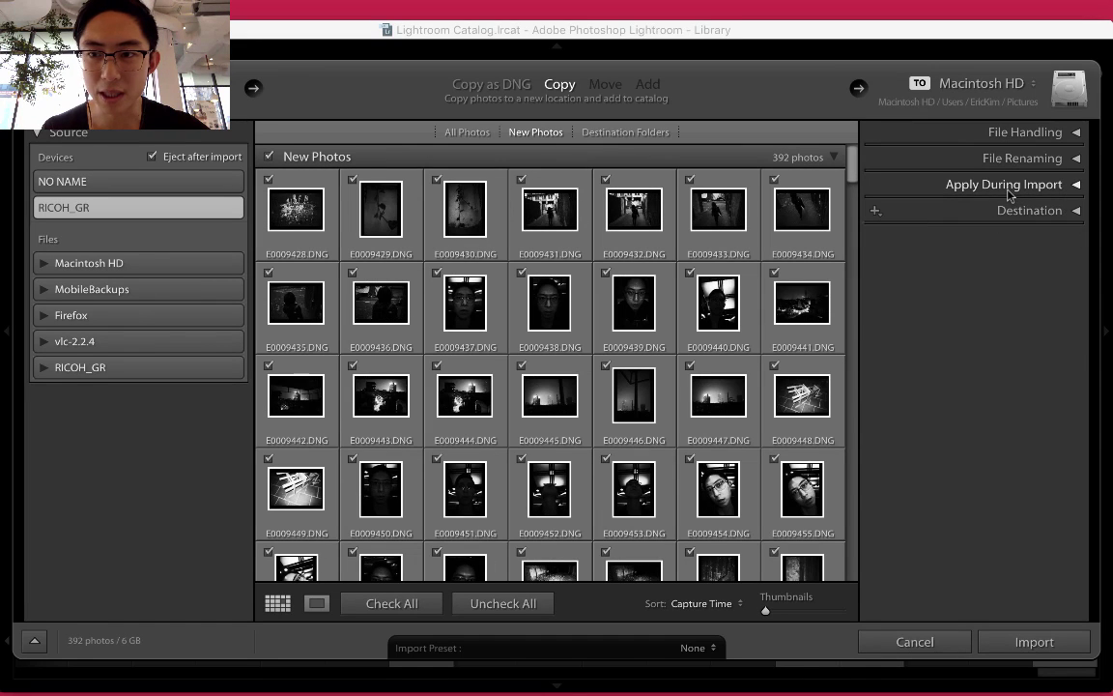
left_click(1078, 192)
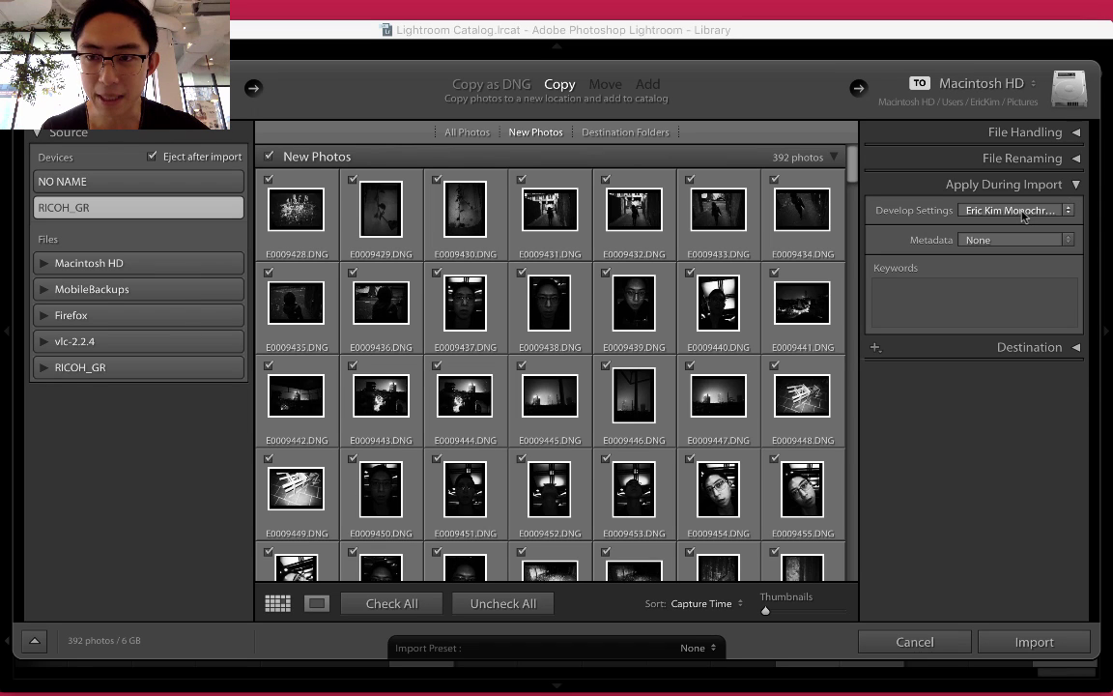
left_click(1023, 211)
mouse_move(973, 342)
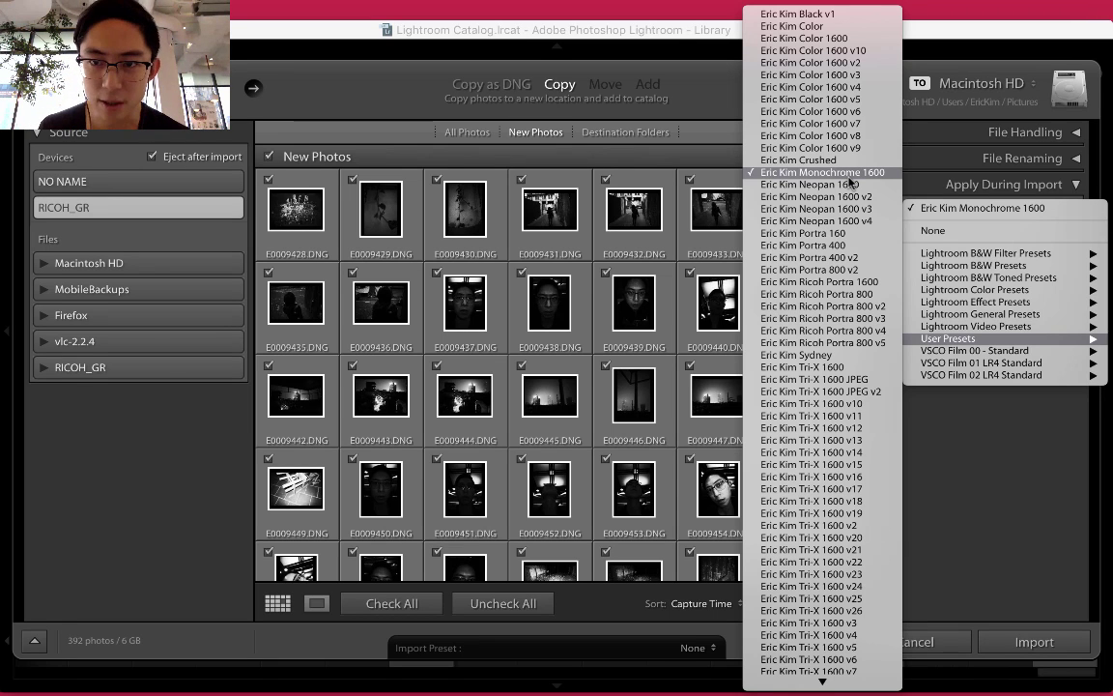
left_click(851, 174)
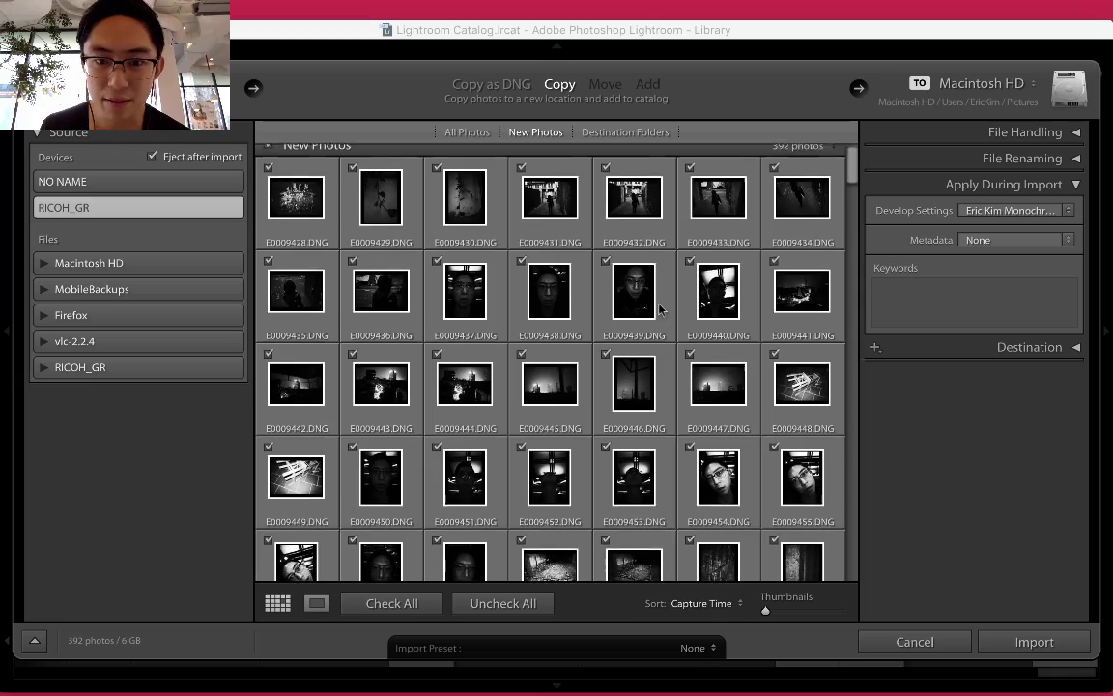
Step: Scroll through the import grid and uncheck all photos
scroll(611, 276, "down", 8)
scroll(660, 307, "down", 20)
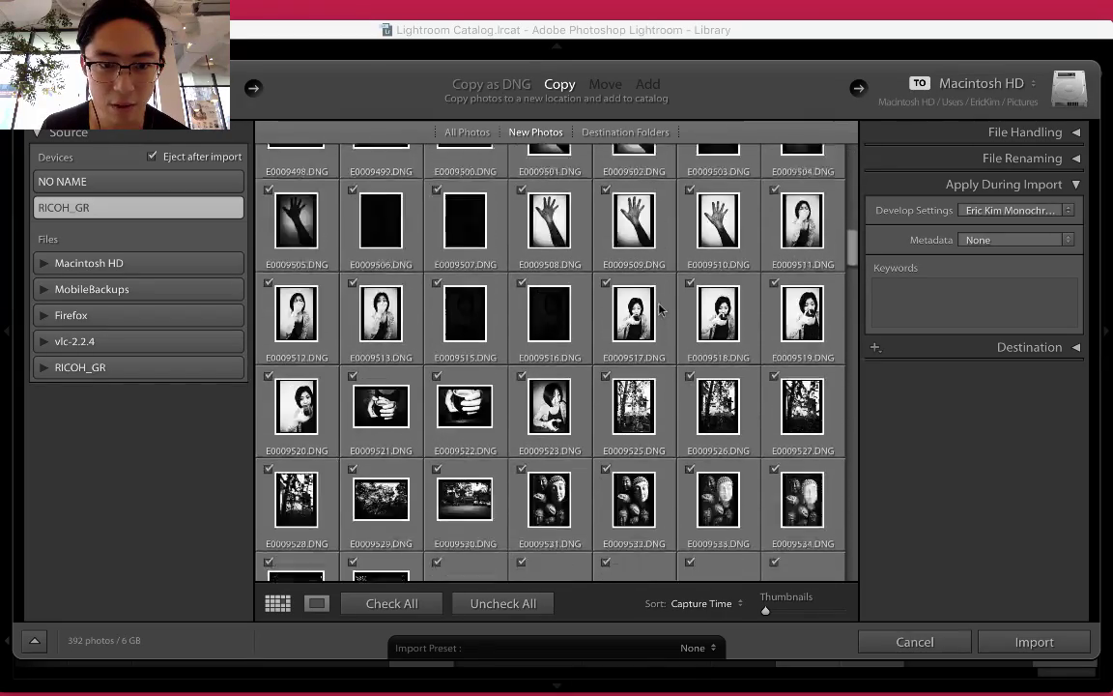
scroll(660, 307, "down", 7)
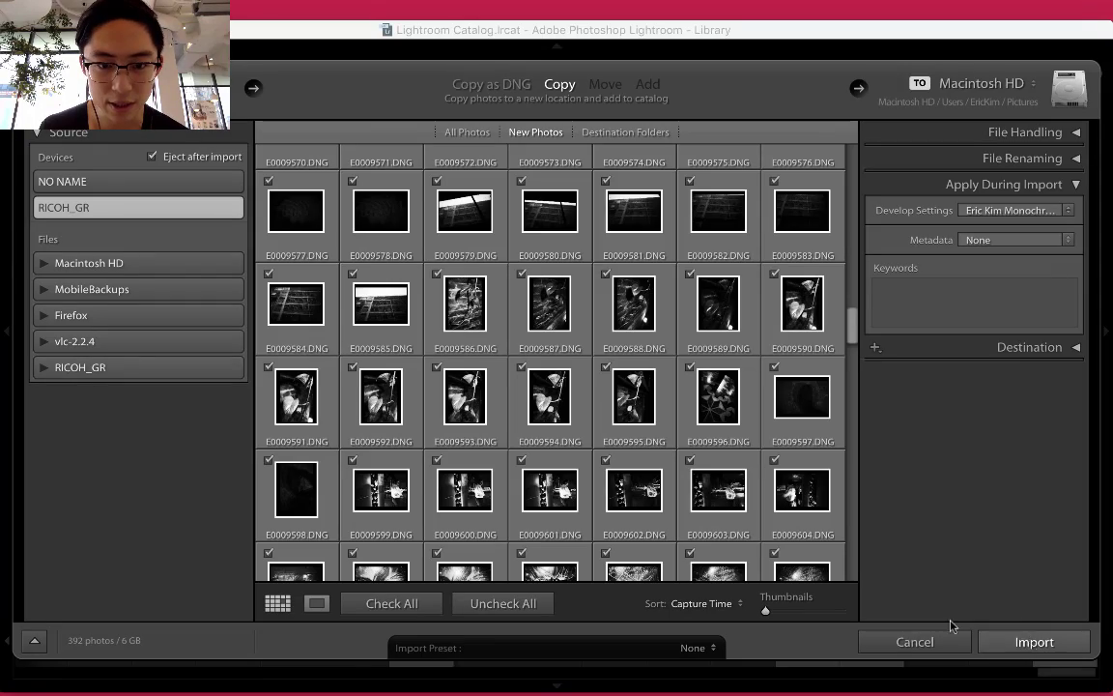
scroll(642, 514, "down", 6)
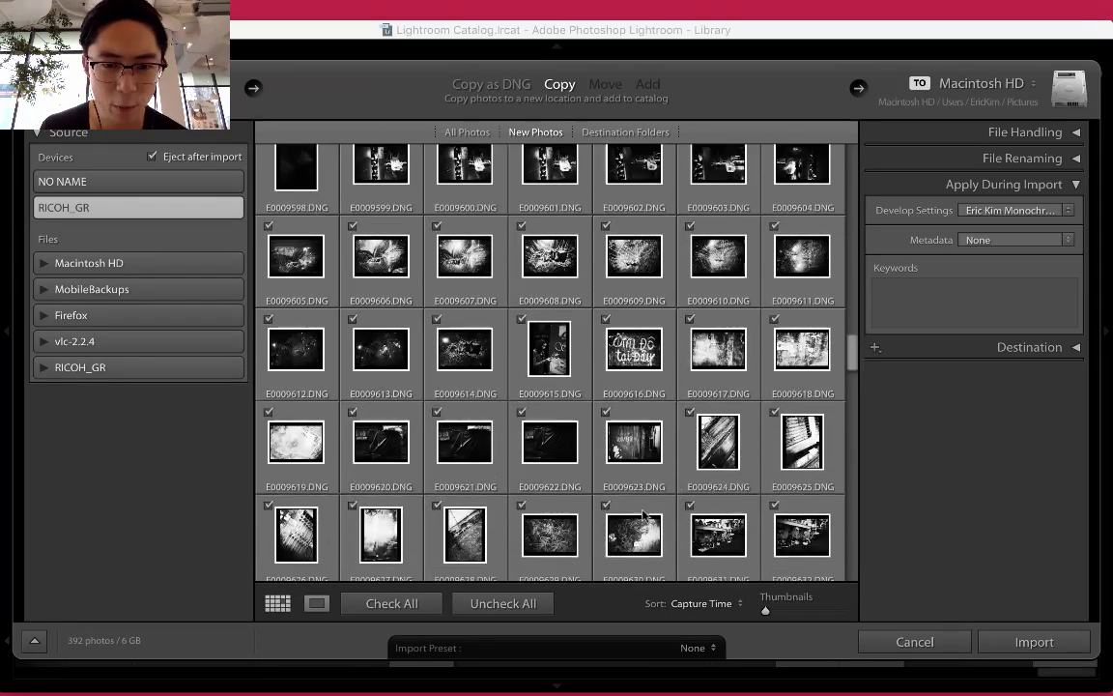
scroll(643, 515, "down", 3)
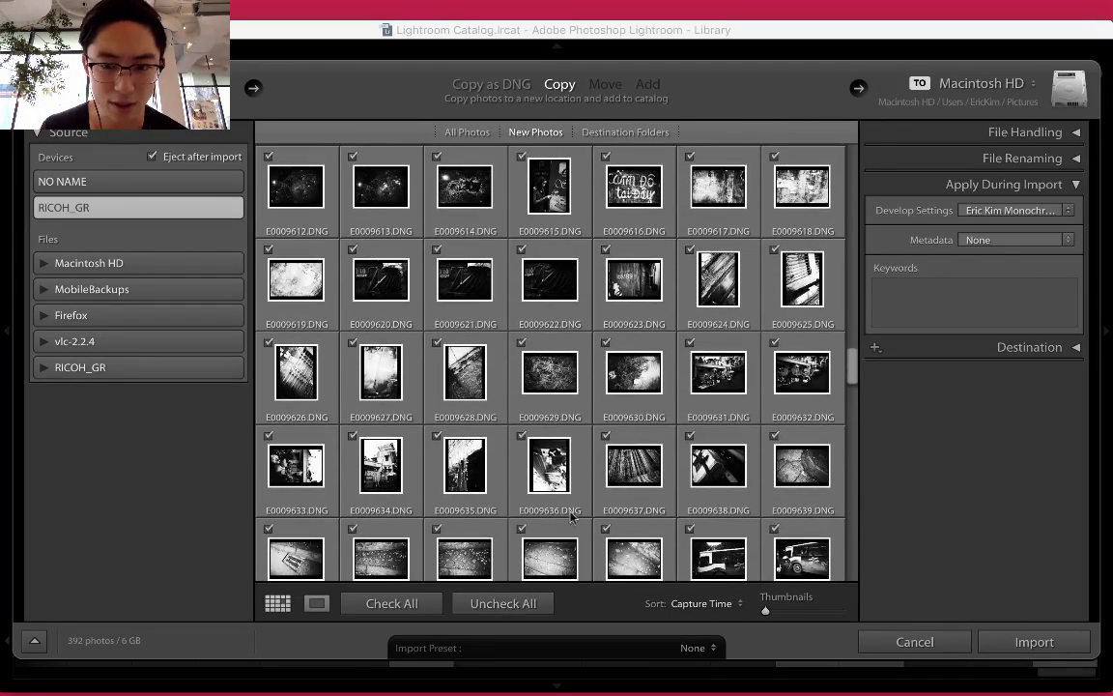
scroll(570, 516, "down", 15)
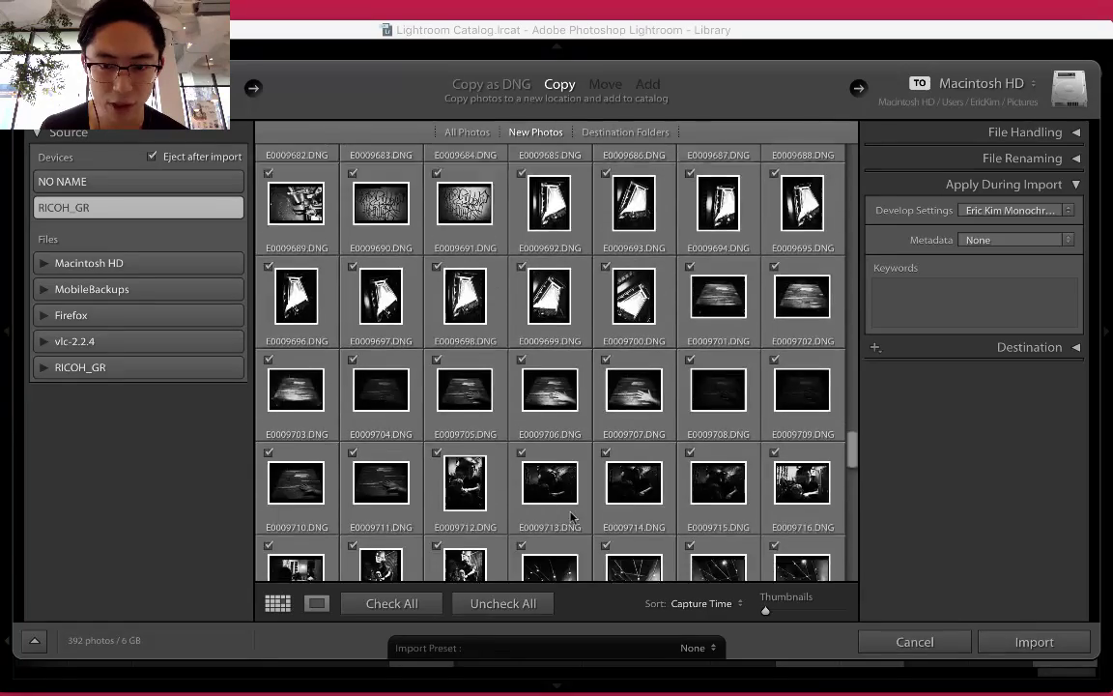
scroll(570, 516, "down", 5)
left_click(503, 603)
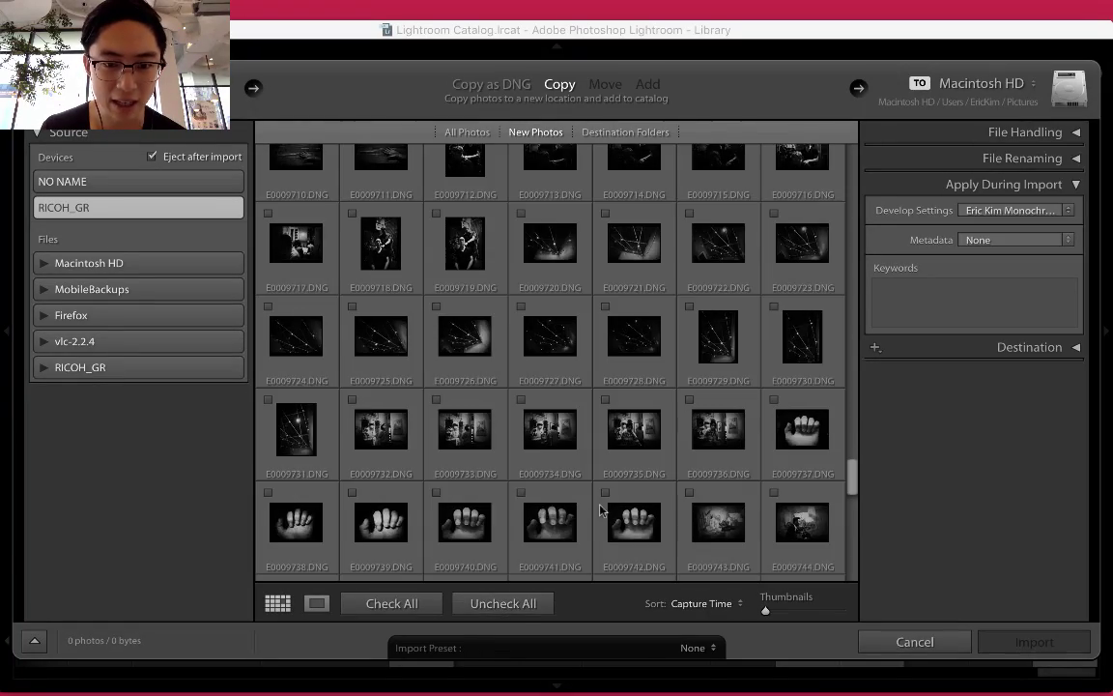
Step: Check only the 79 photos from E0009743 through E0009821 (1 GB)
scroll(599, 509, "down", 4)
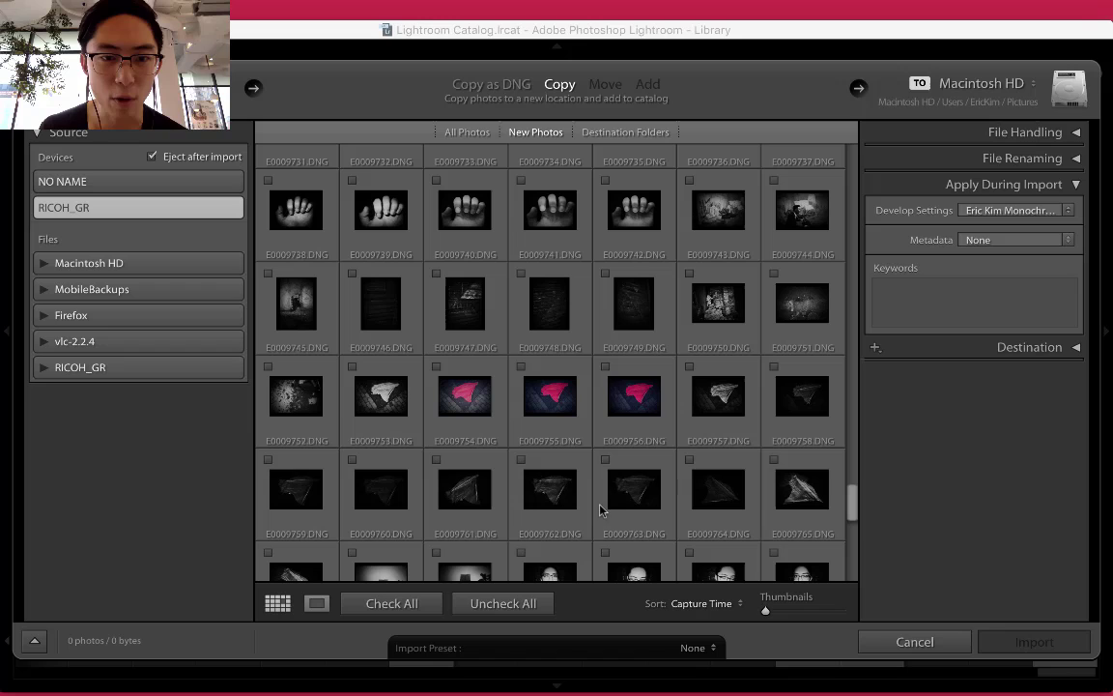
left_click(720, 229)
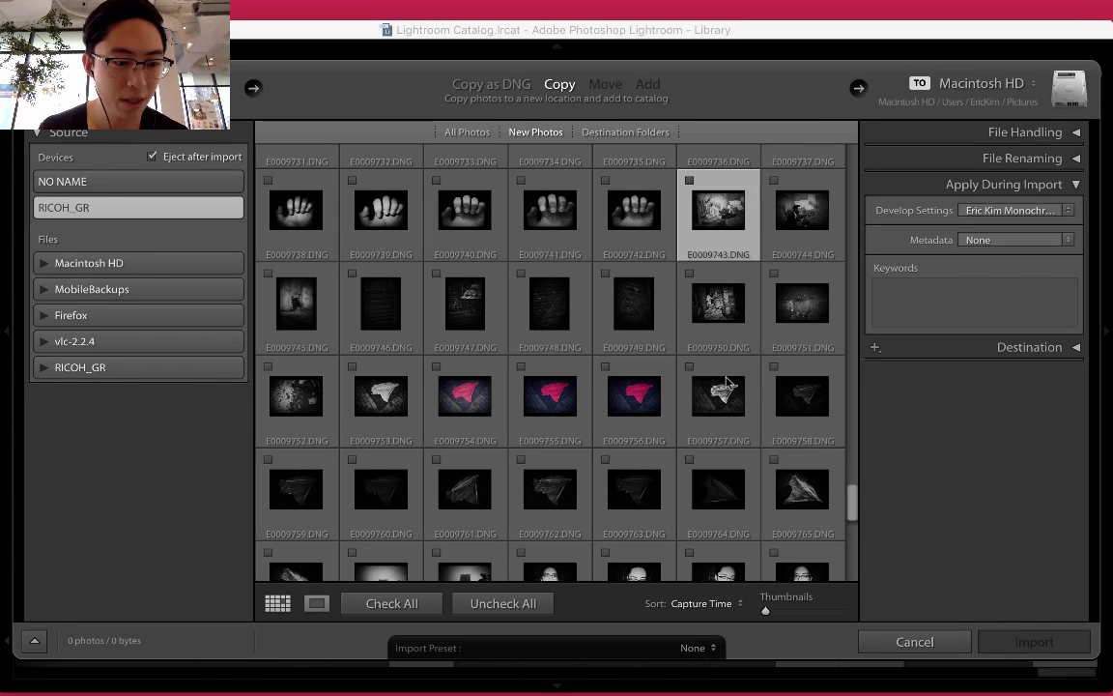
scroll(726, 382, "down", 8)
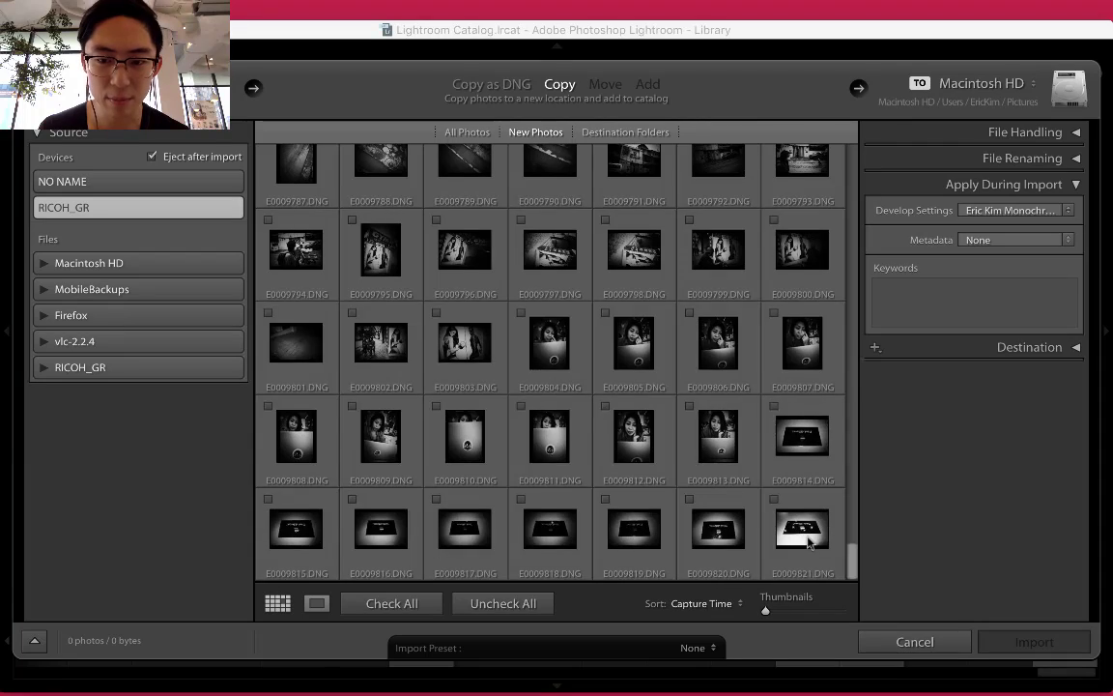
left_click(810, 543, "shift")
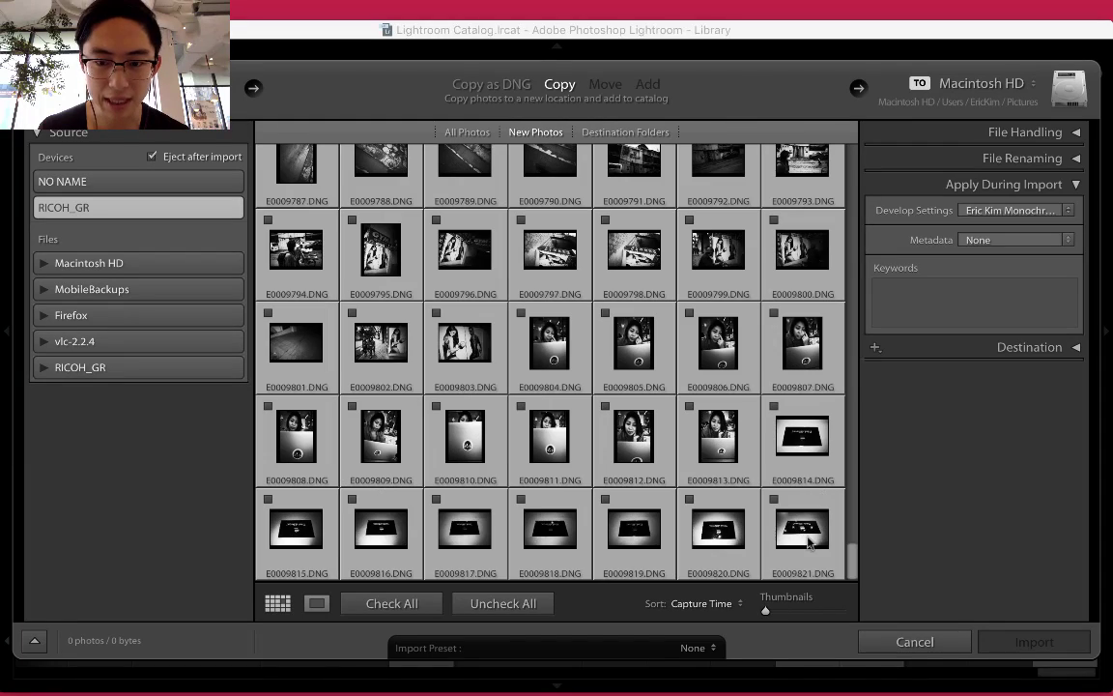
left_click(774, 500)
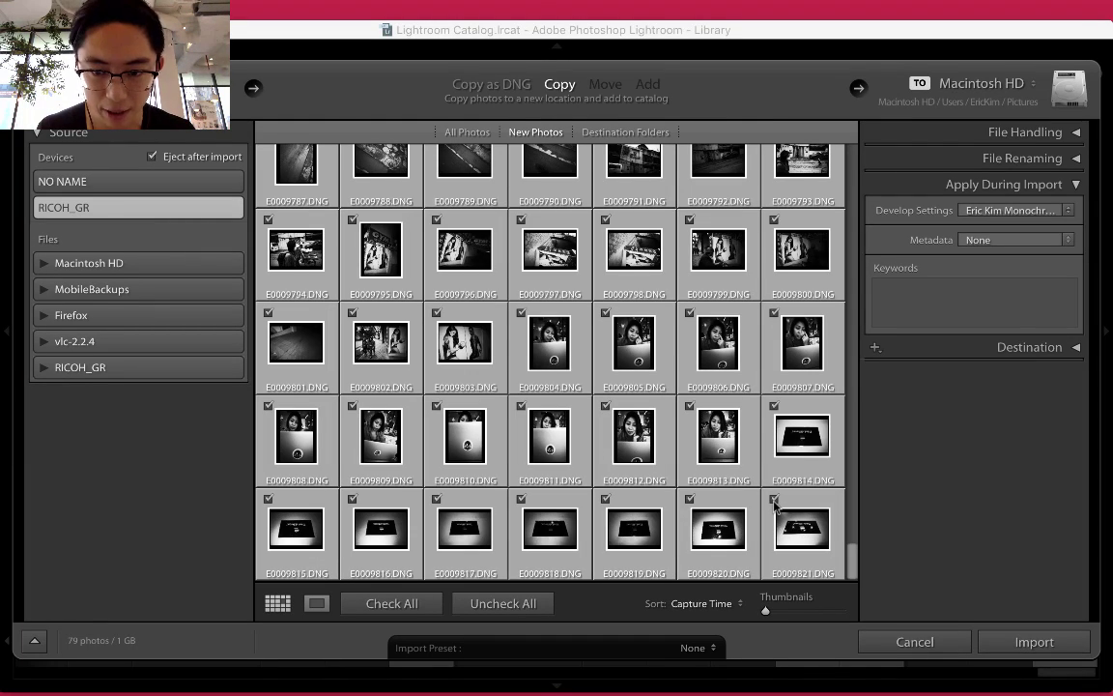
Step: Import the checked photos, then hide the left panel, filmstrip and right panel
left_click(1031, 640)
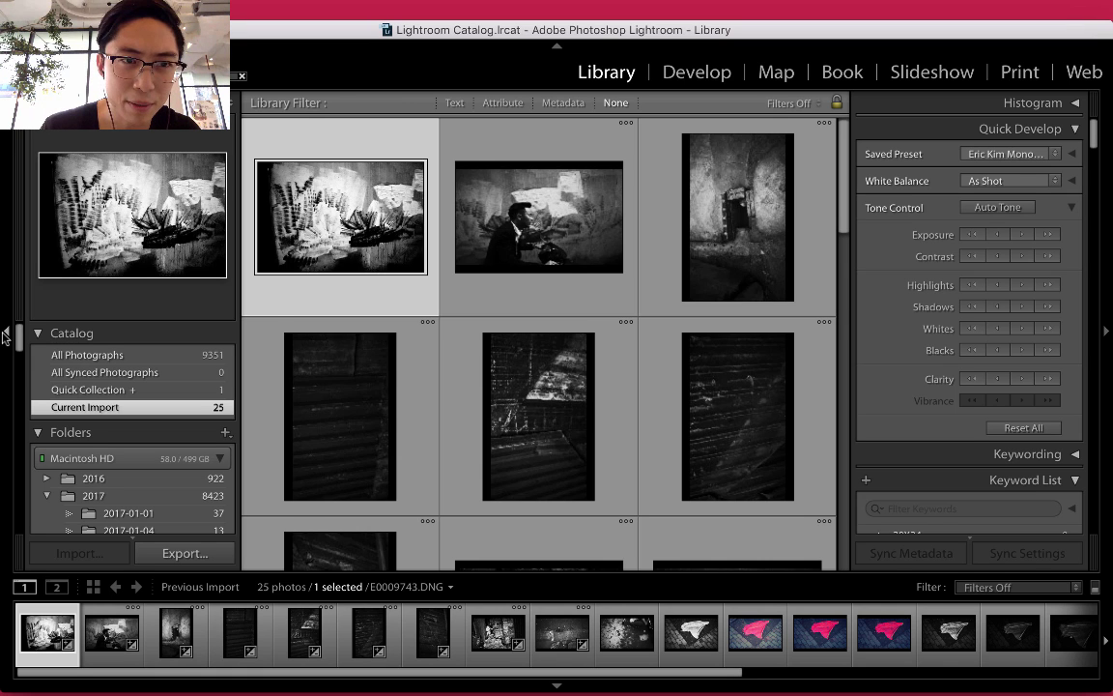
left_click(5, 335)
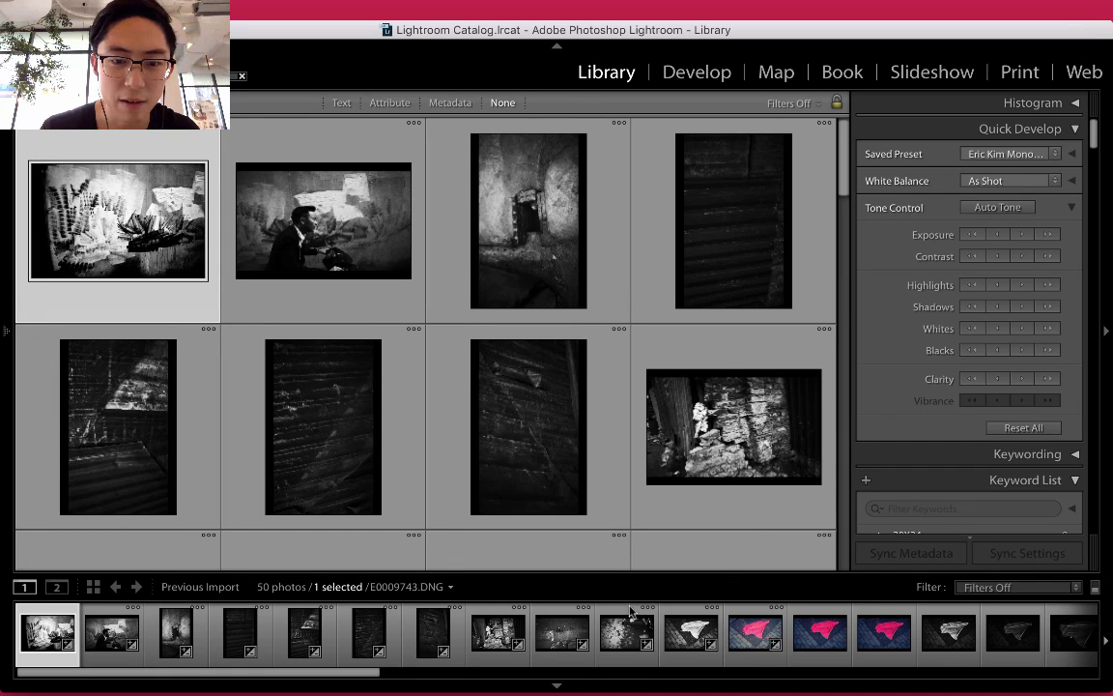
left_click(579, 683)
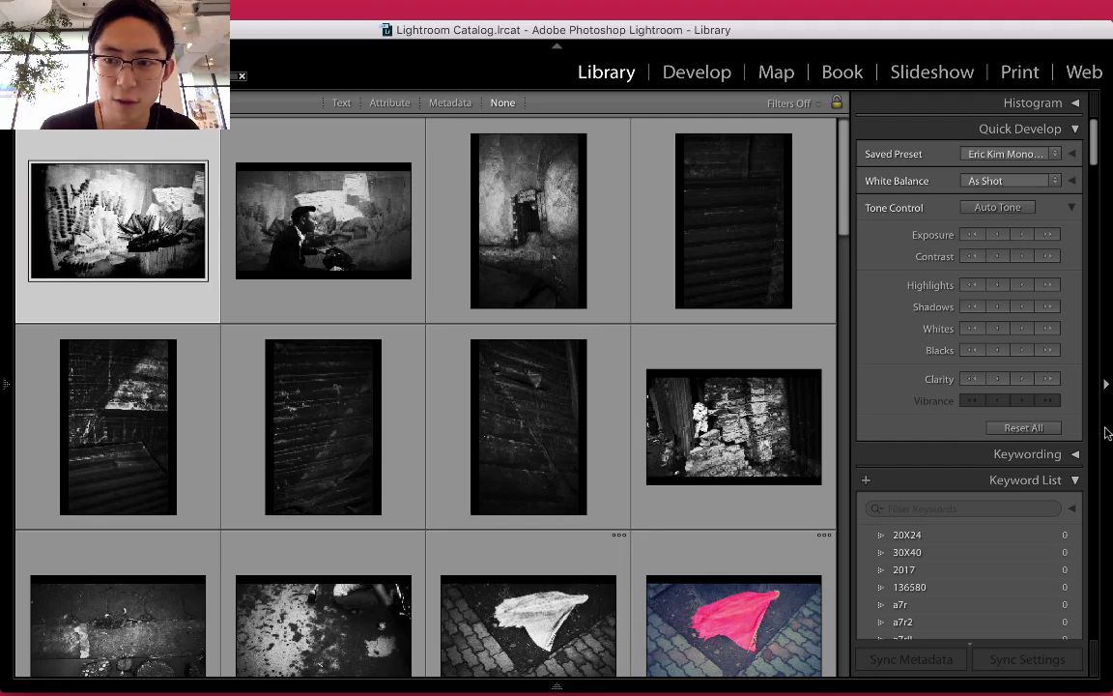
left_click(1108, 433)
scroll(688, 427, "down", 5)
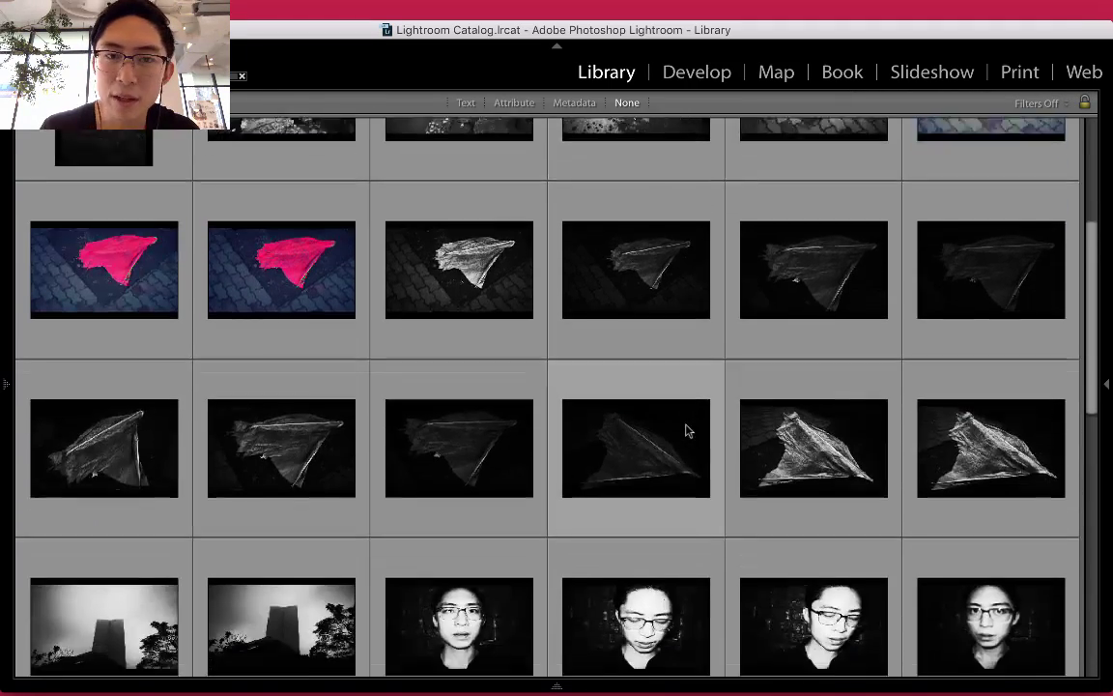
scroll(688, 430, "down", 3)
scroll(688, 430, "up", 6)
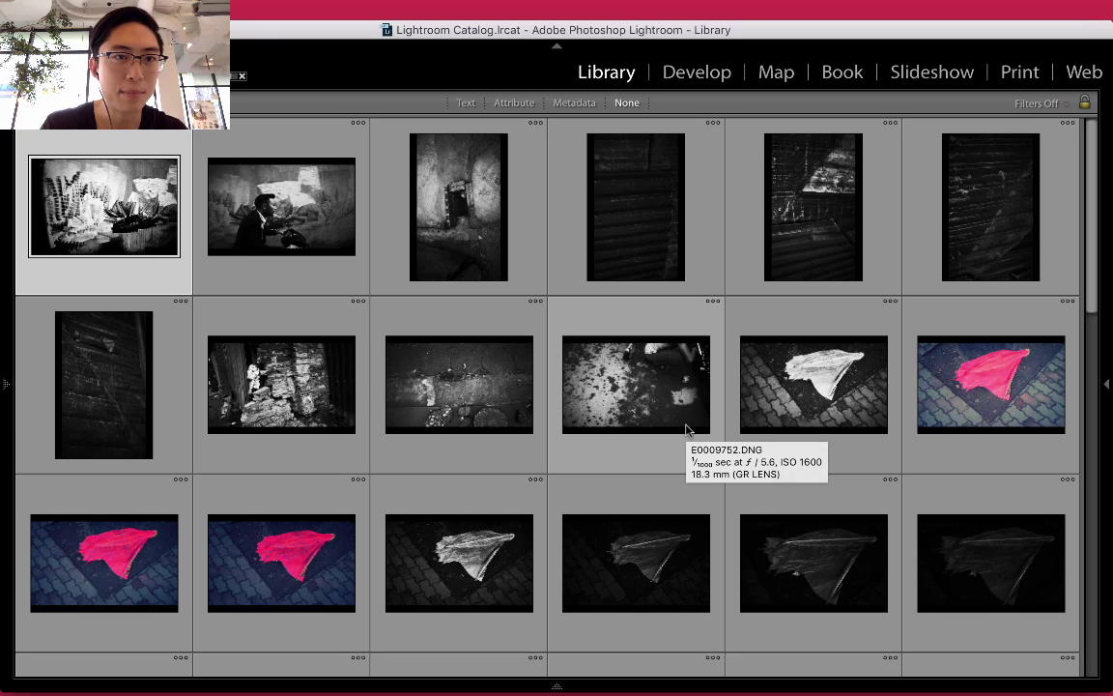
Step: In Lights Out, browse the grid and select the two plastic-bag photos in row two
key("l")
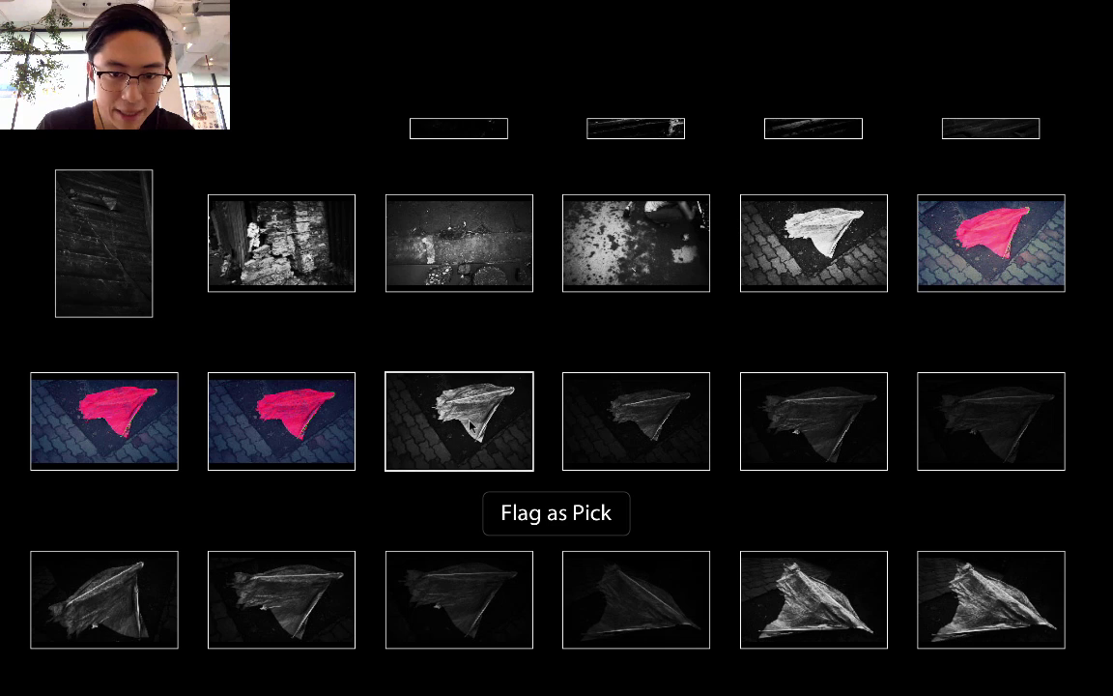
scroll(470, 426, "down", 2)
scroll(471, 426, "down", 3)
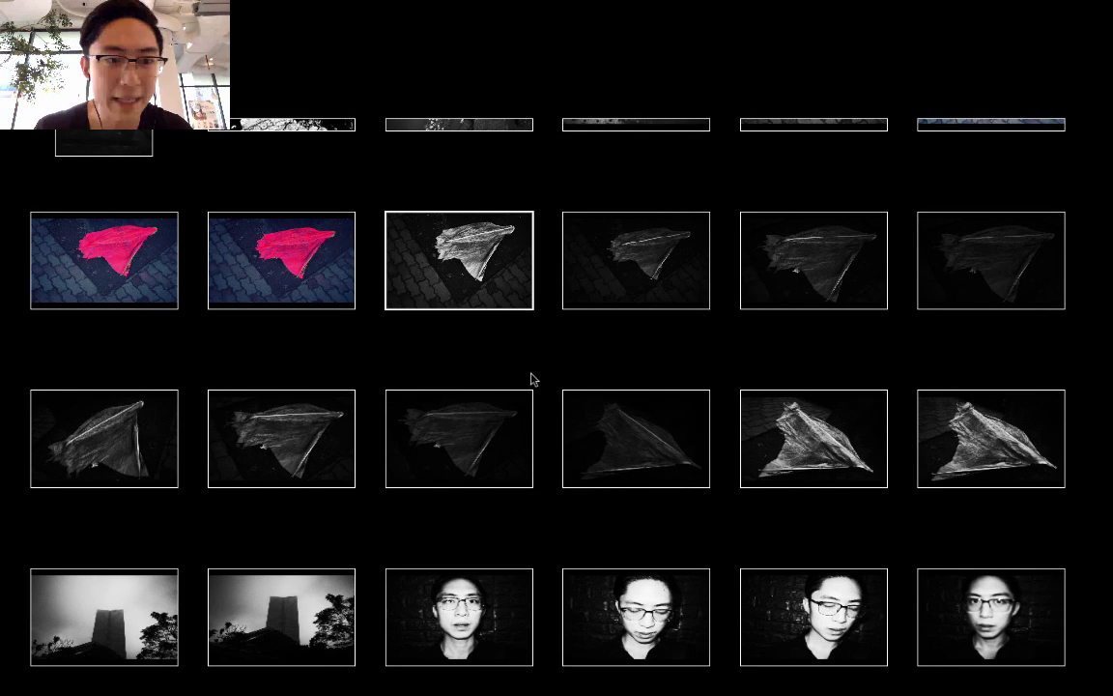
scroll(454, 430, "down", 2)
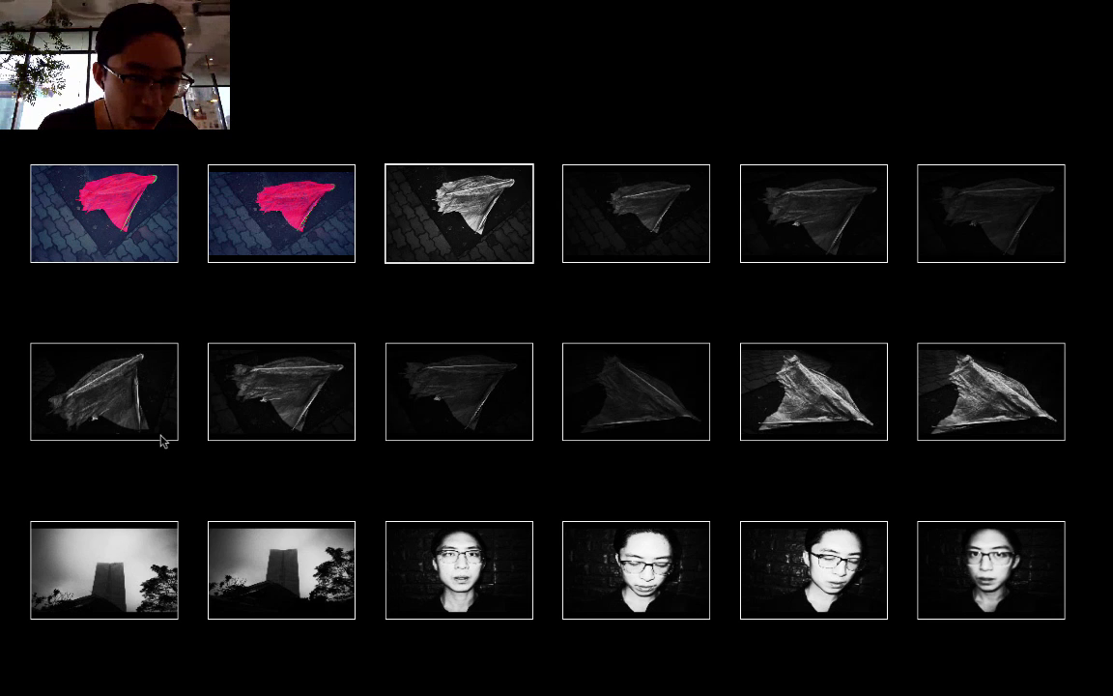
left_click(271, 406)
left_click(150, 393)
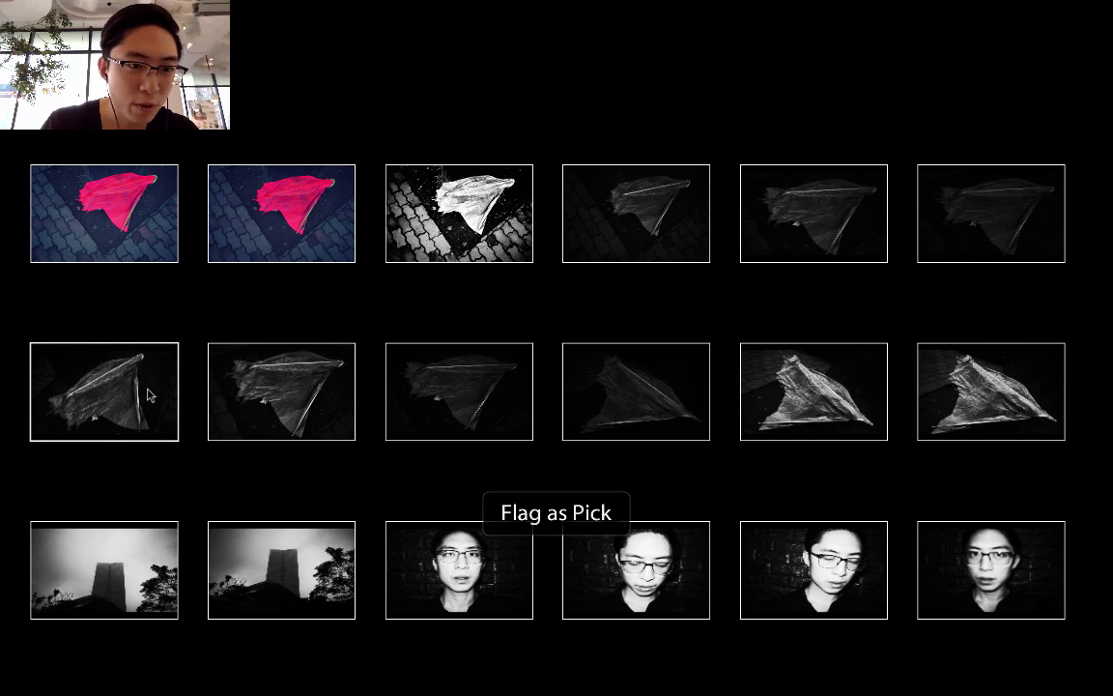
scroll(150, 394, "down", 1)
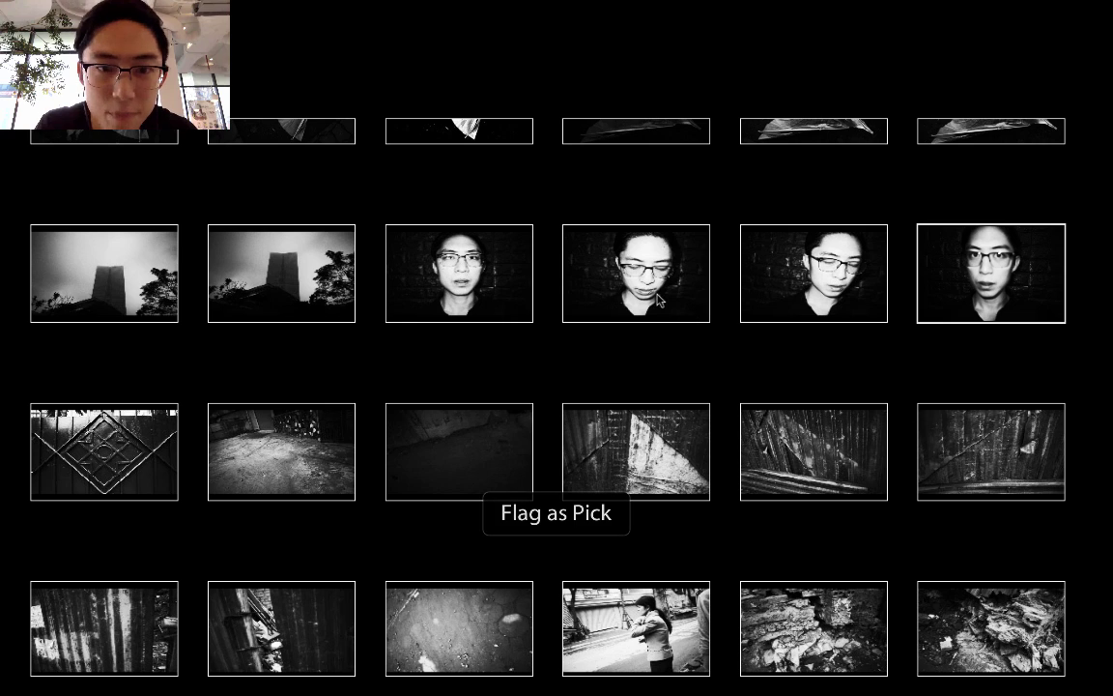
left_click(502, 293)
key("p")
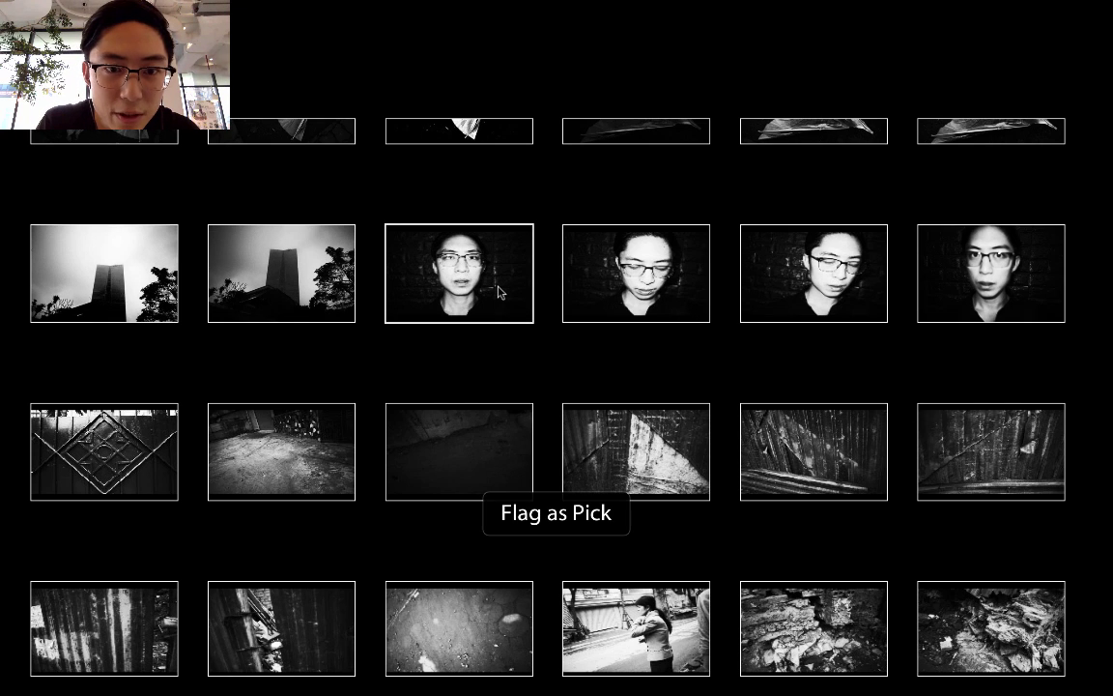
left_click(574, 280)
key("p")
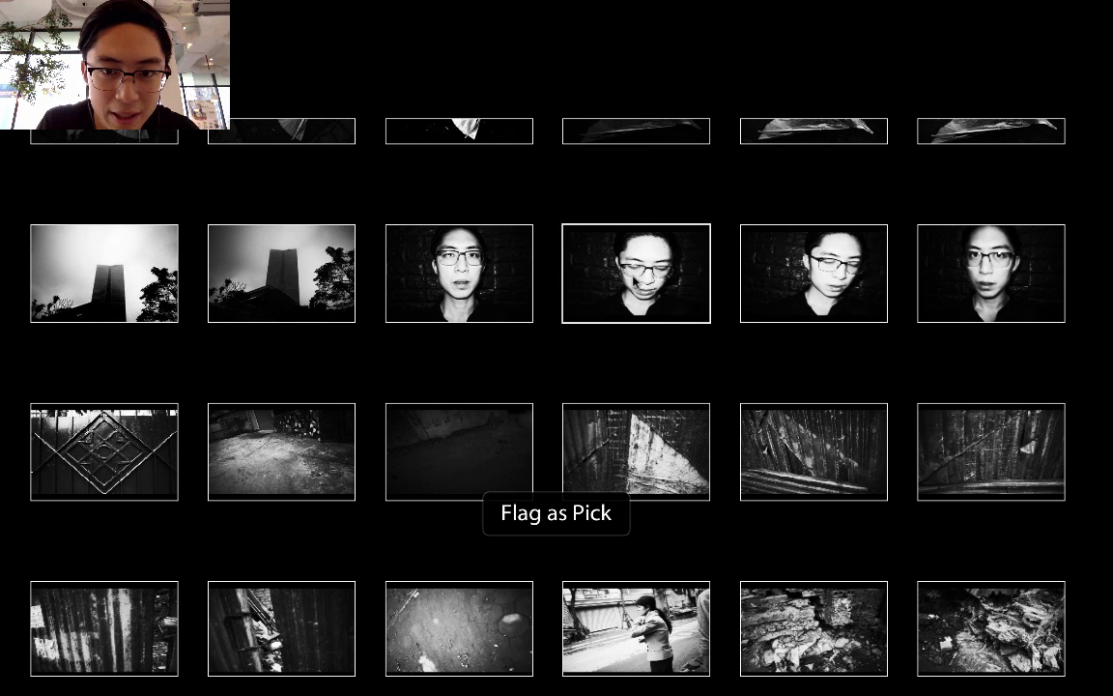
scroll(536, 305, "down", 3)
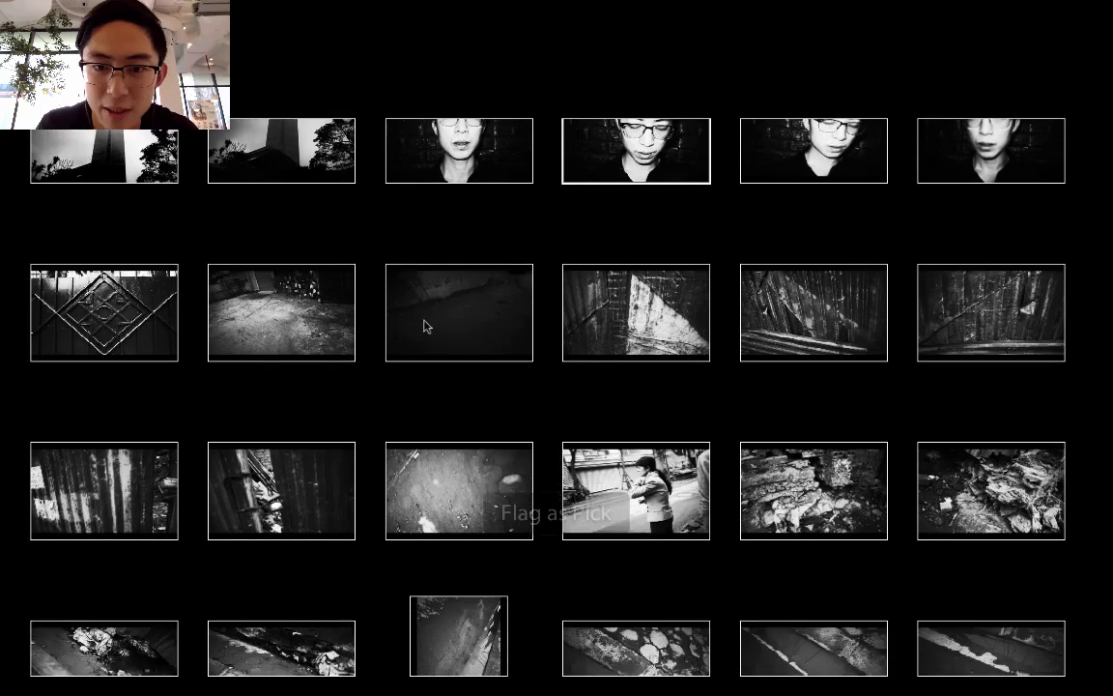
scroll(510, 358, "down", 1)
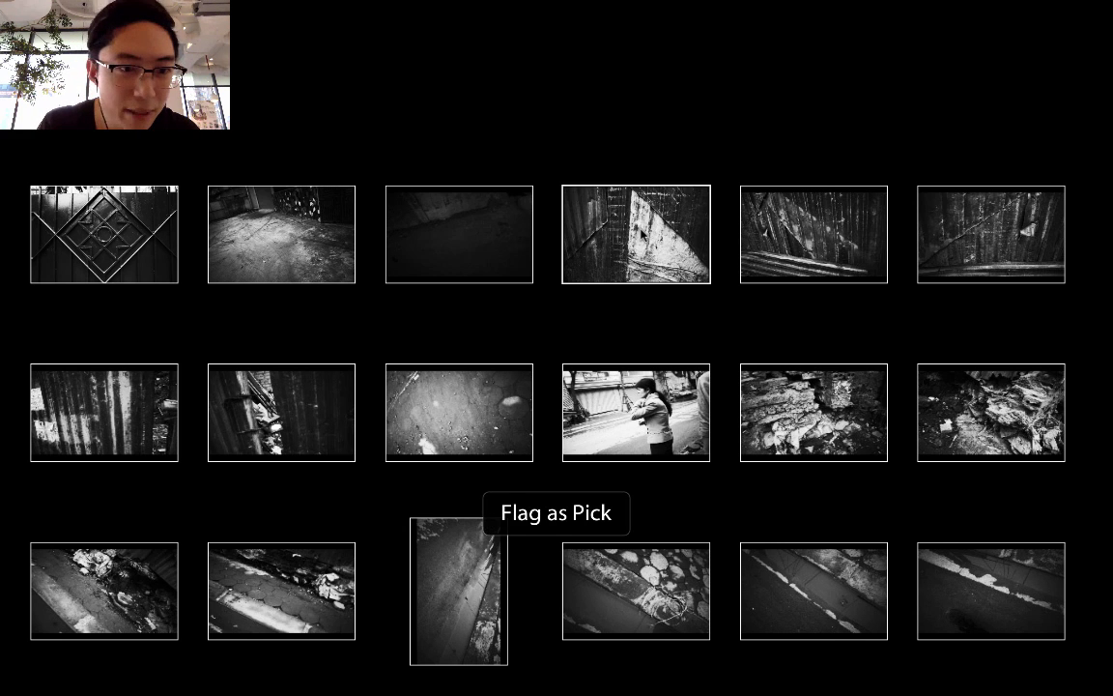
scroll(640, 232, "down", 2)
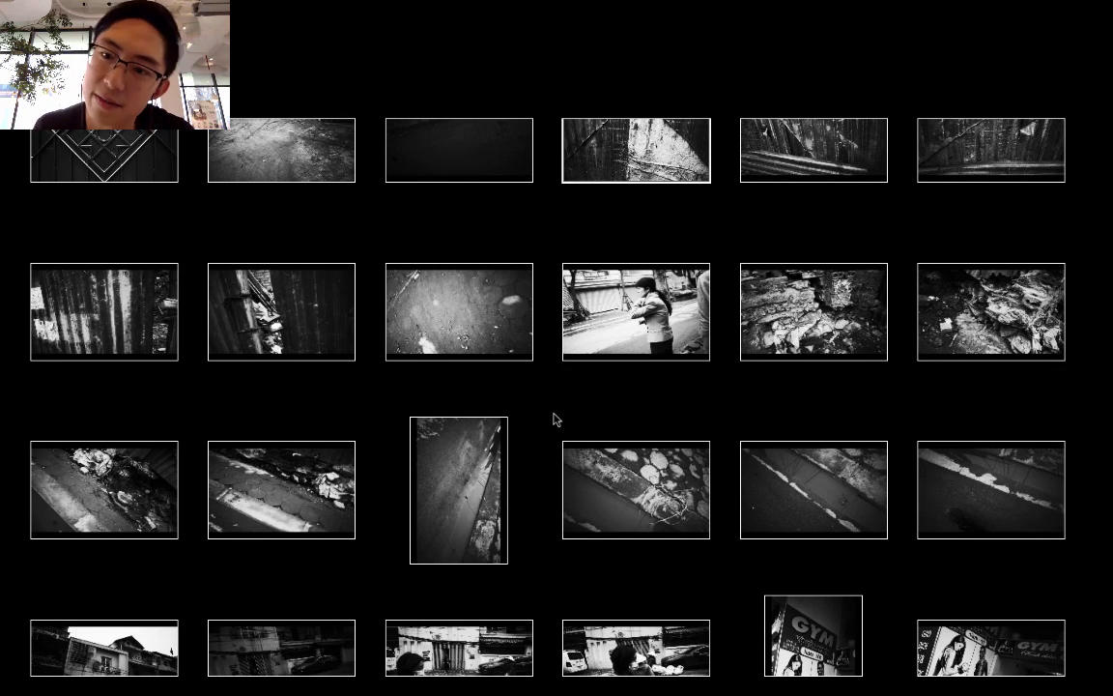
scroll(555, 417, "down", 3)
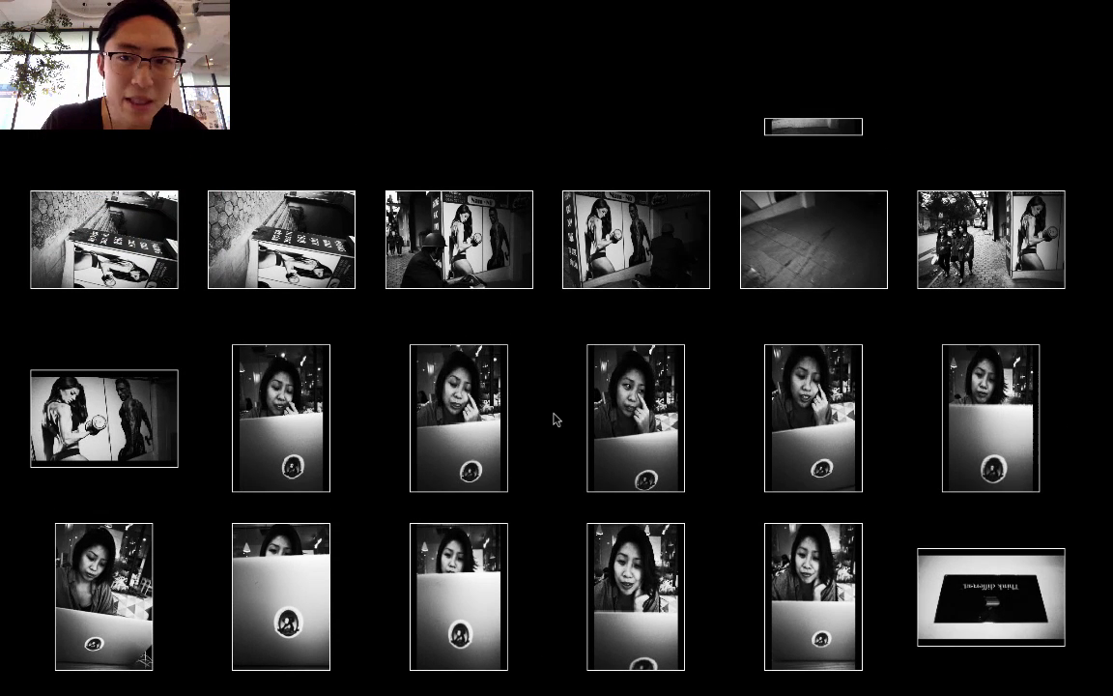
Step: Exit Lights Out and restore the side panels and filmstrip around the grid
key("l")
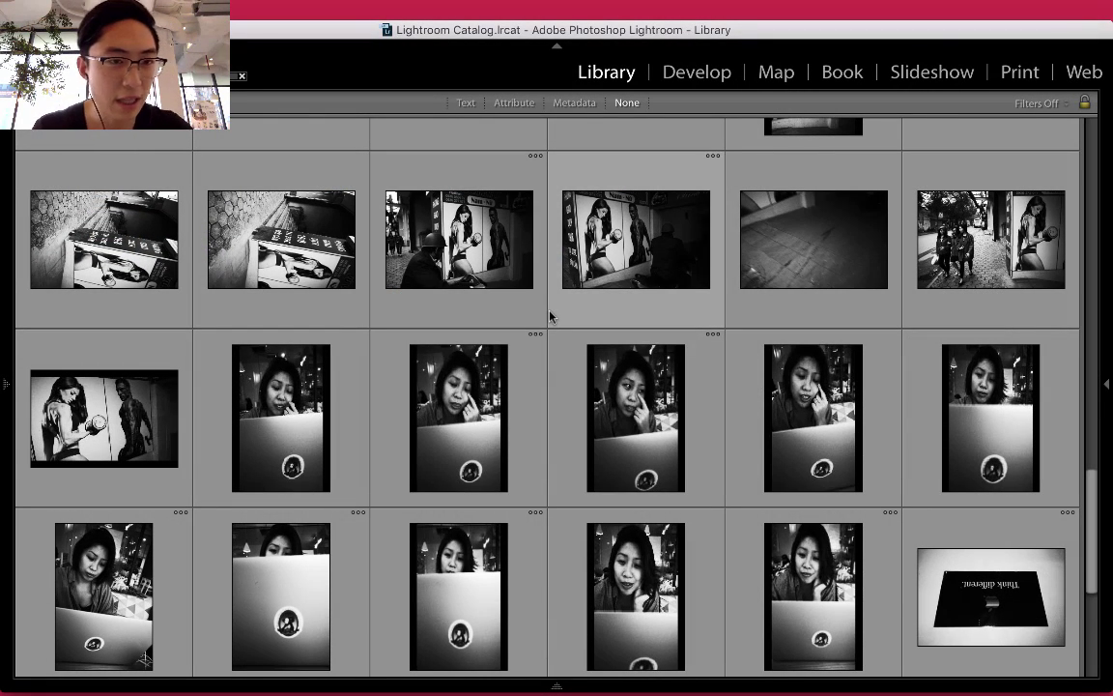
key("F5")
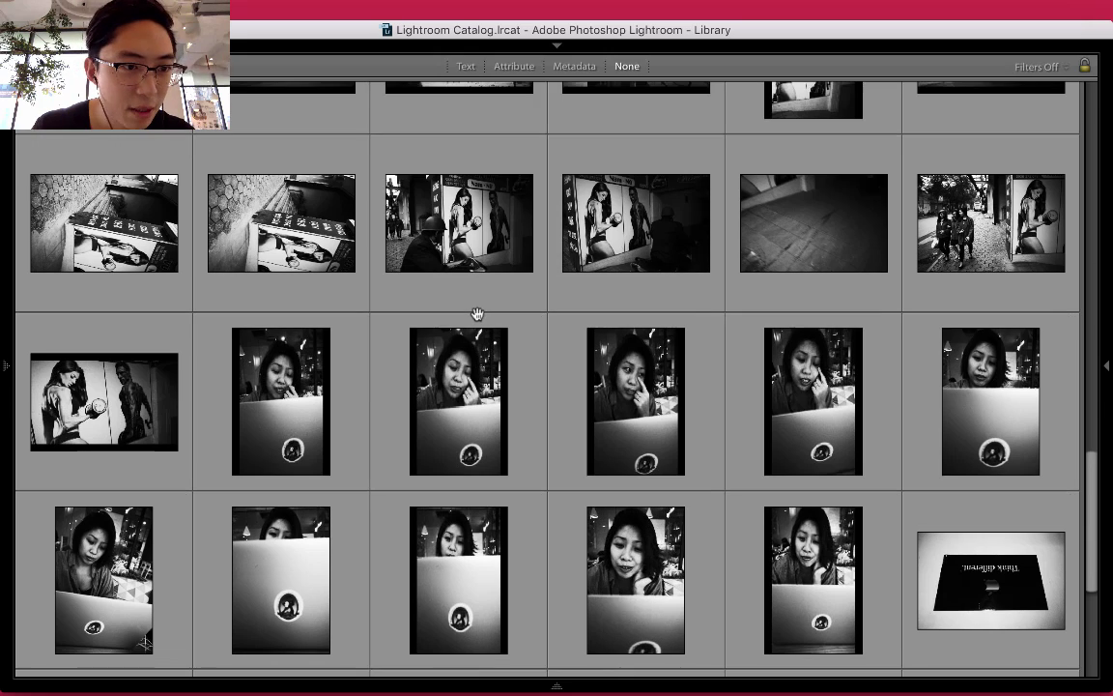
key("shift+Tab")
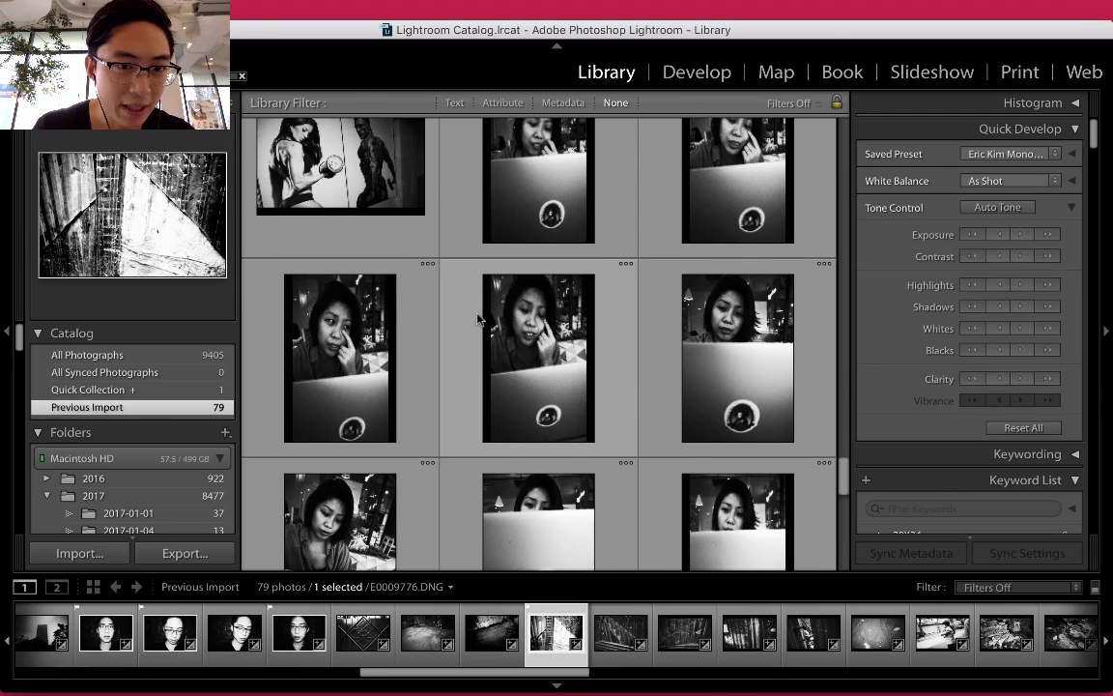
key("shift+Tab")
key("shift+Tab")
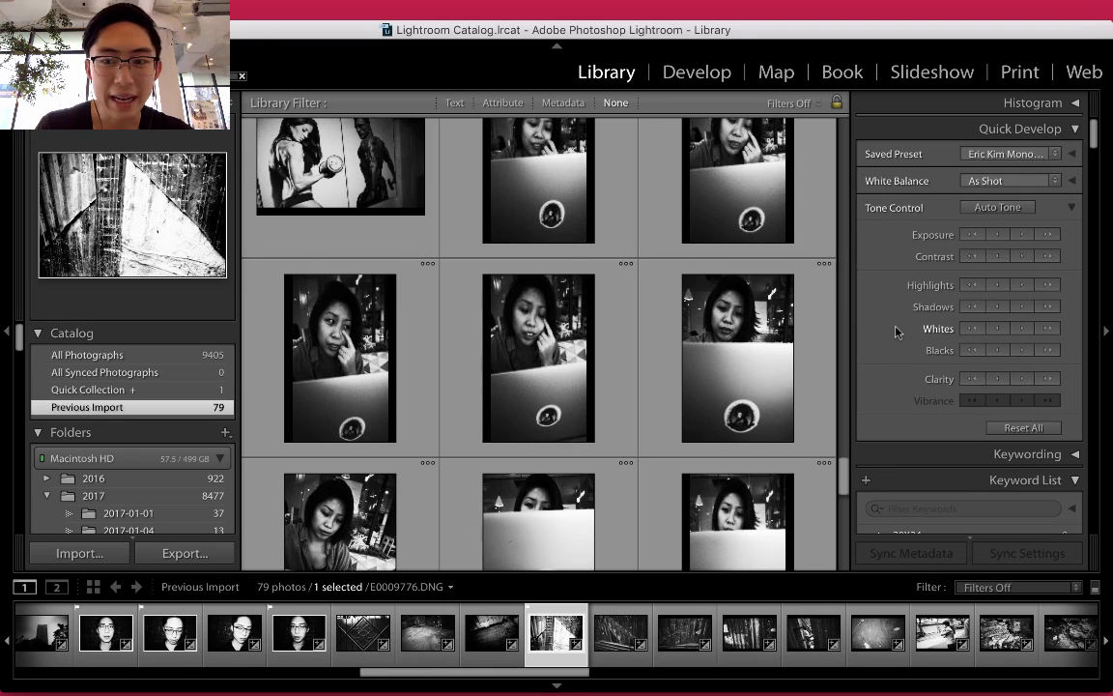
Step: Filter the grid to show only flagged photos and select the first one
left_click(985, 586)
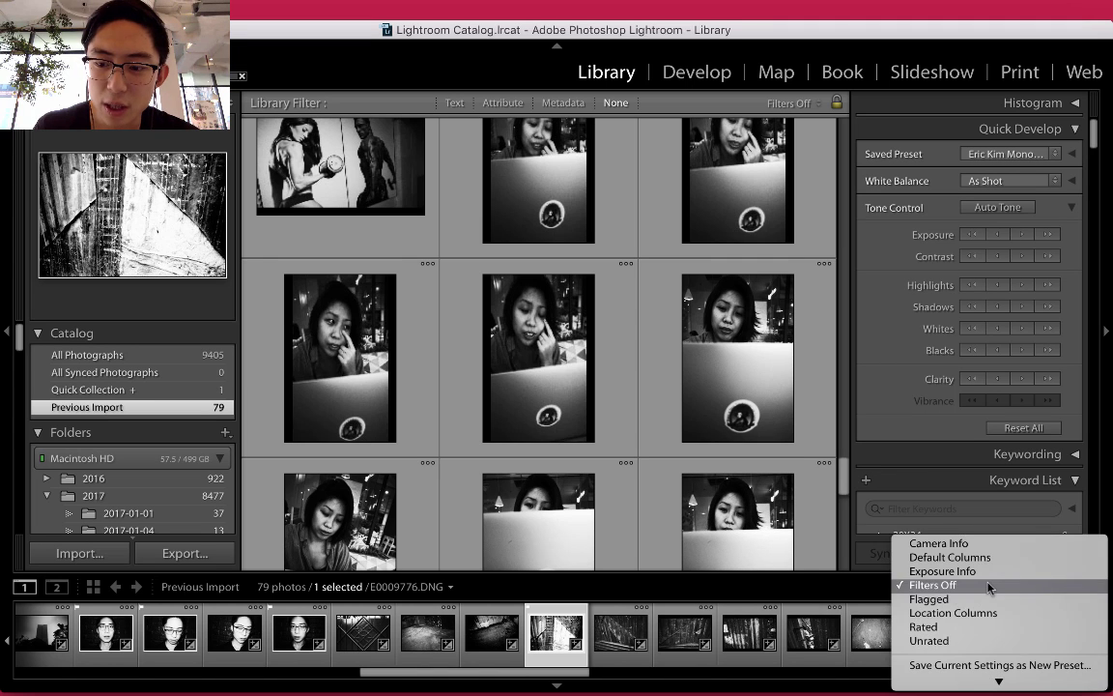
left_click(980, 599)
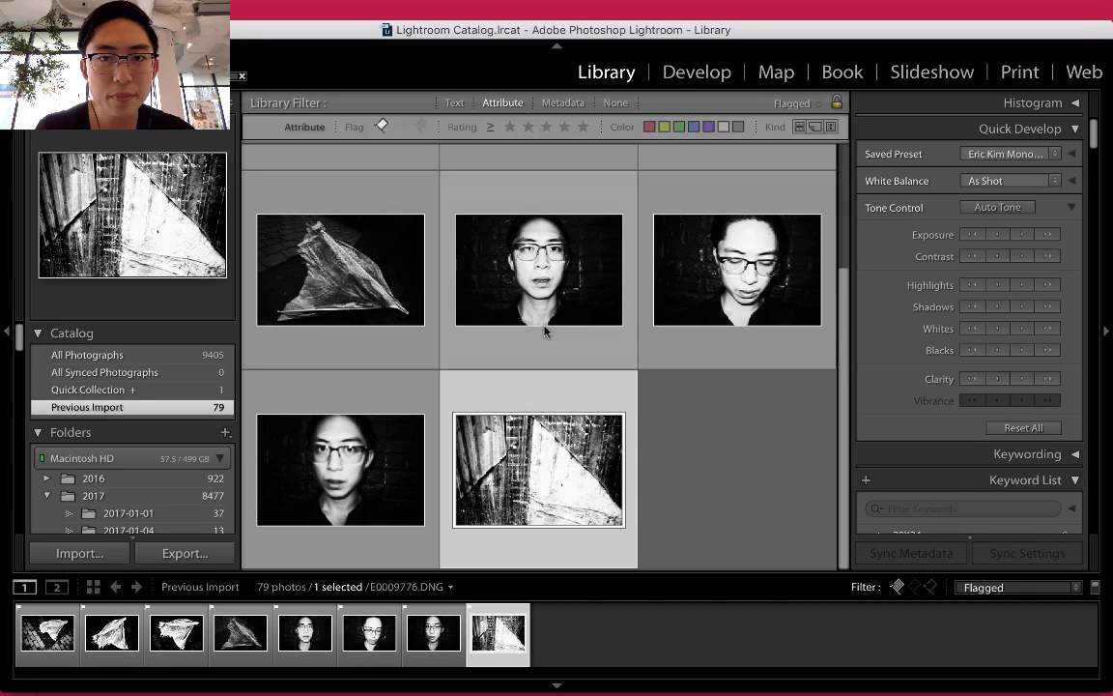
left_click(775, 475)
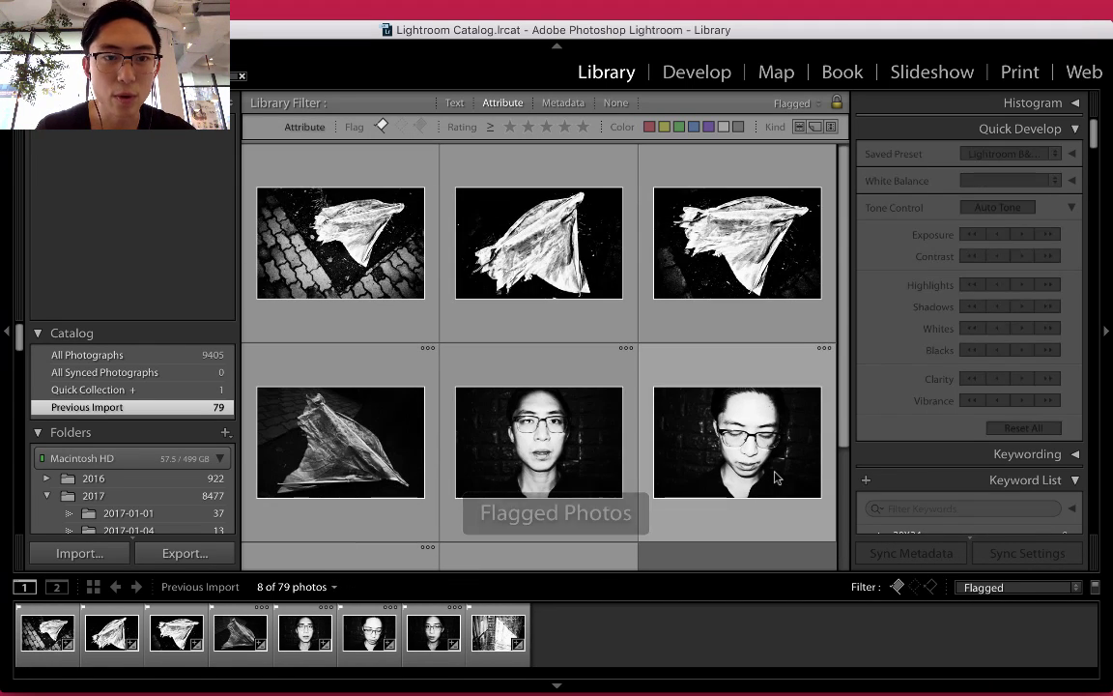
key("Home")
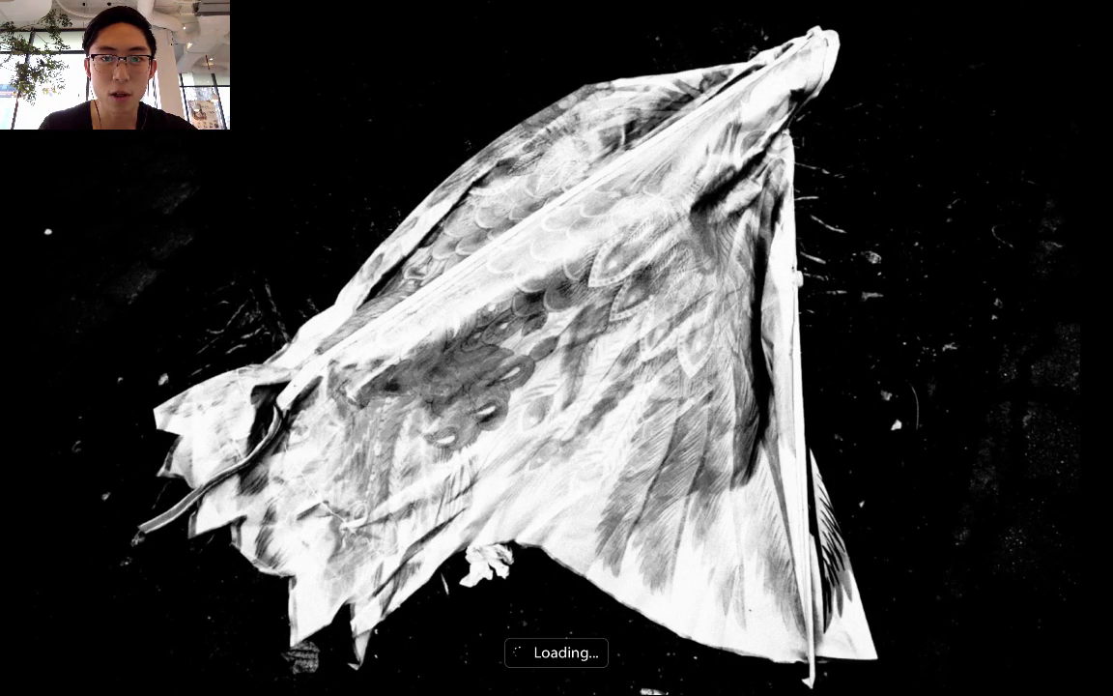
Step: Flip back and forth between the flagged plastic-bag photos to compare them
key("Right")
key("Right")
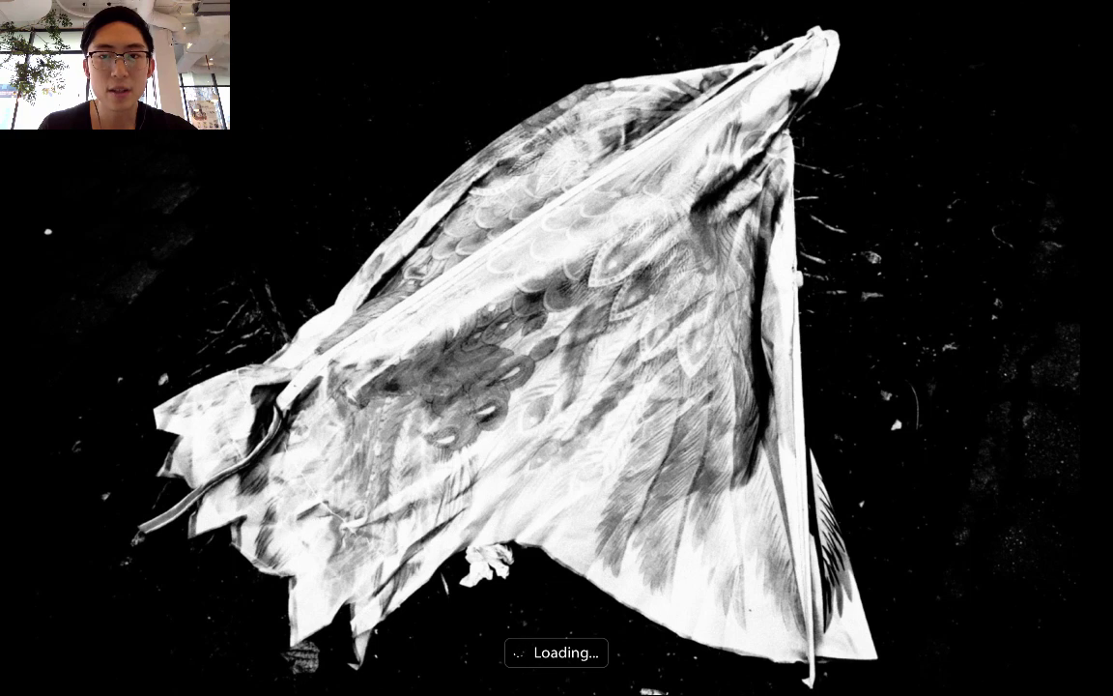
key("Left")
key("Right")
key("Left")
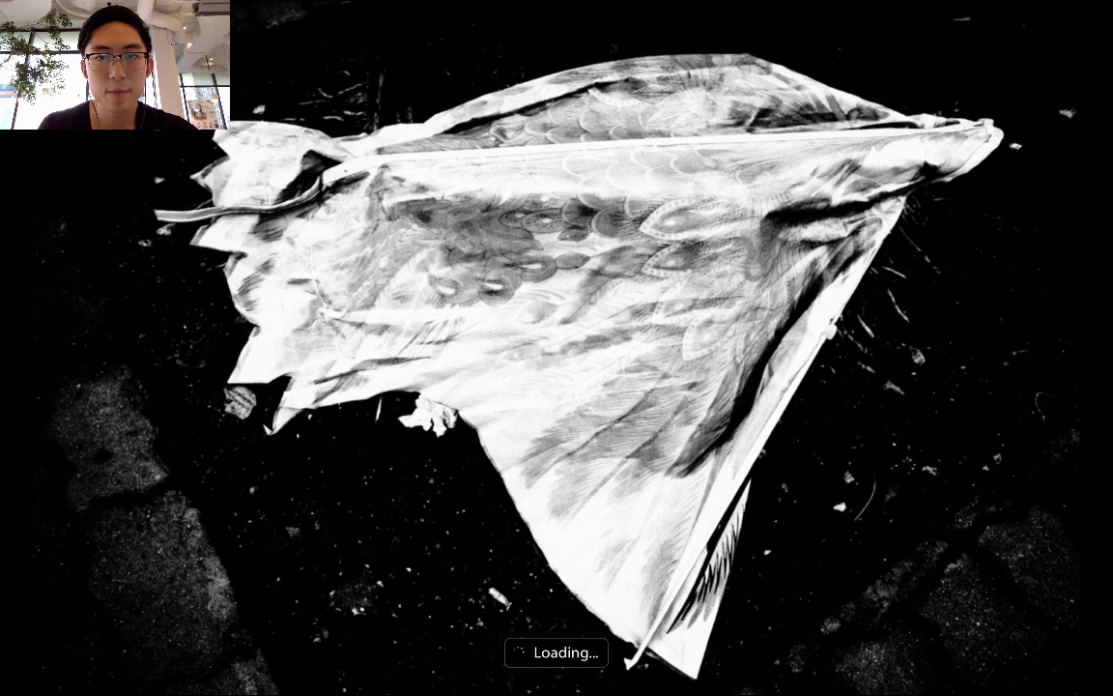
key("Right")
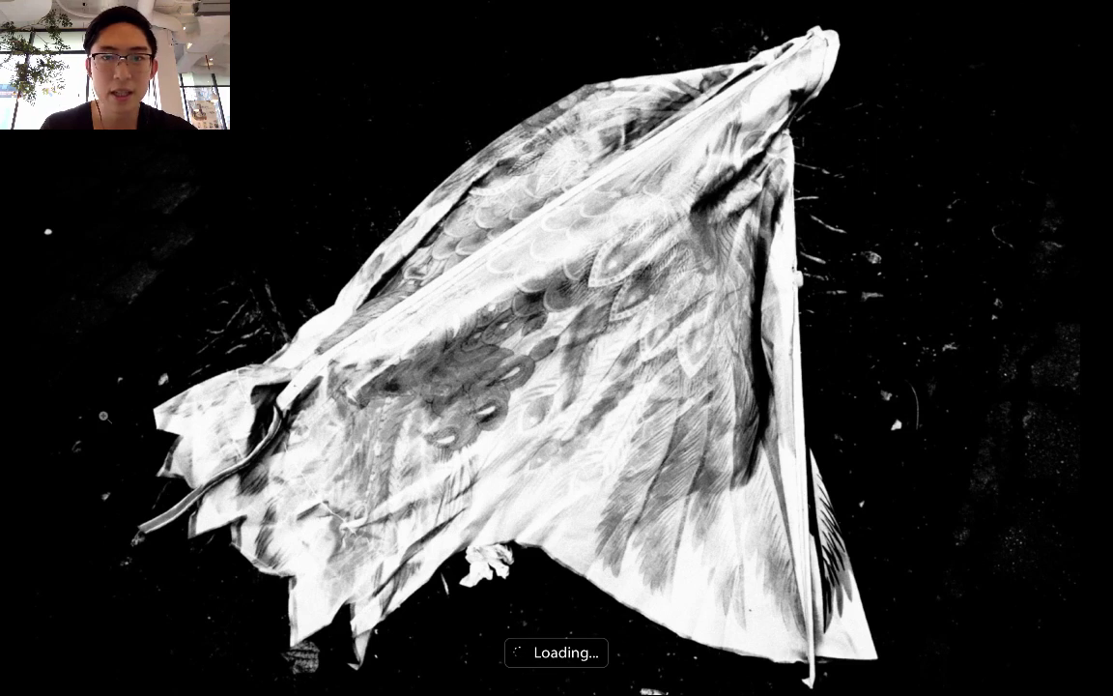
key("Left")
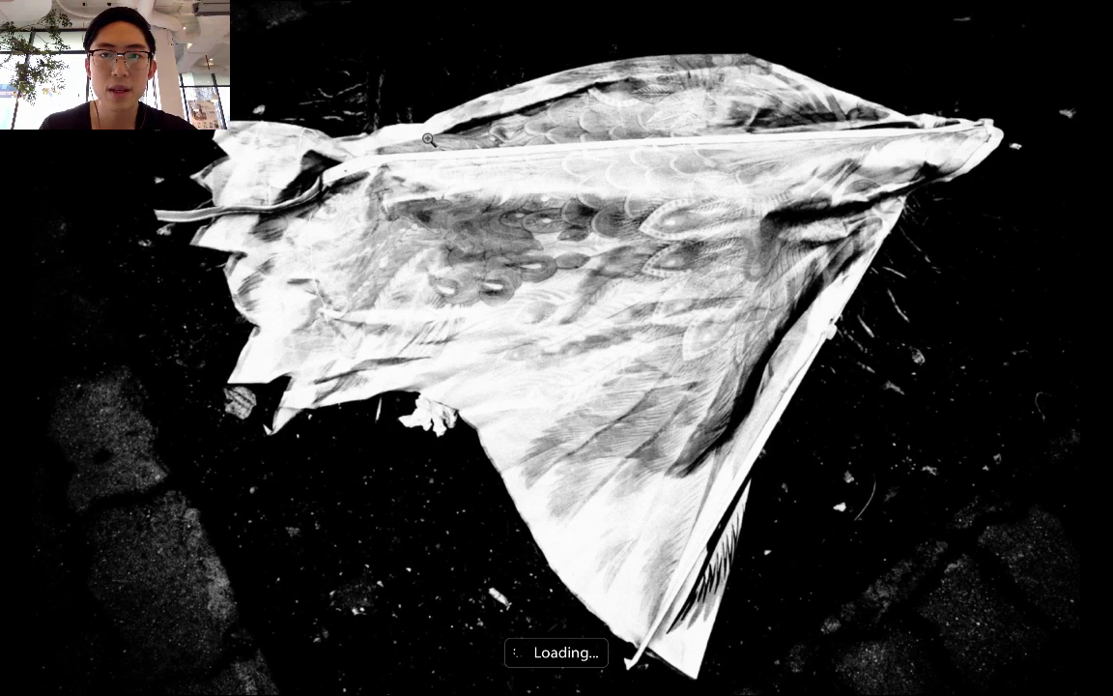
key("Left")
key("Right")
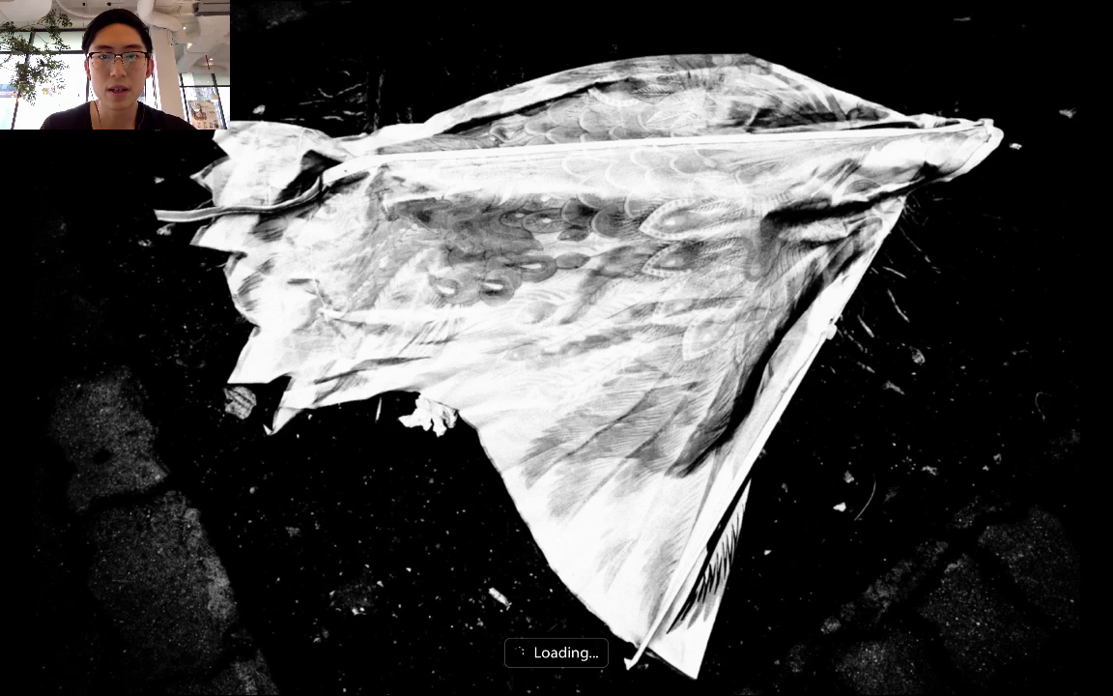
key("Right")
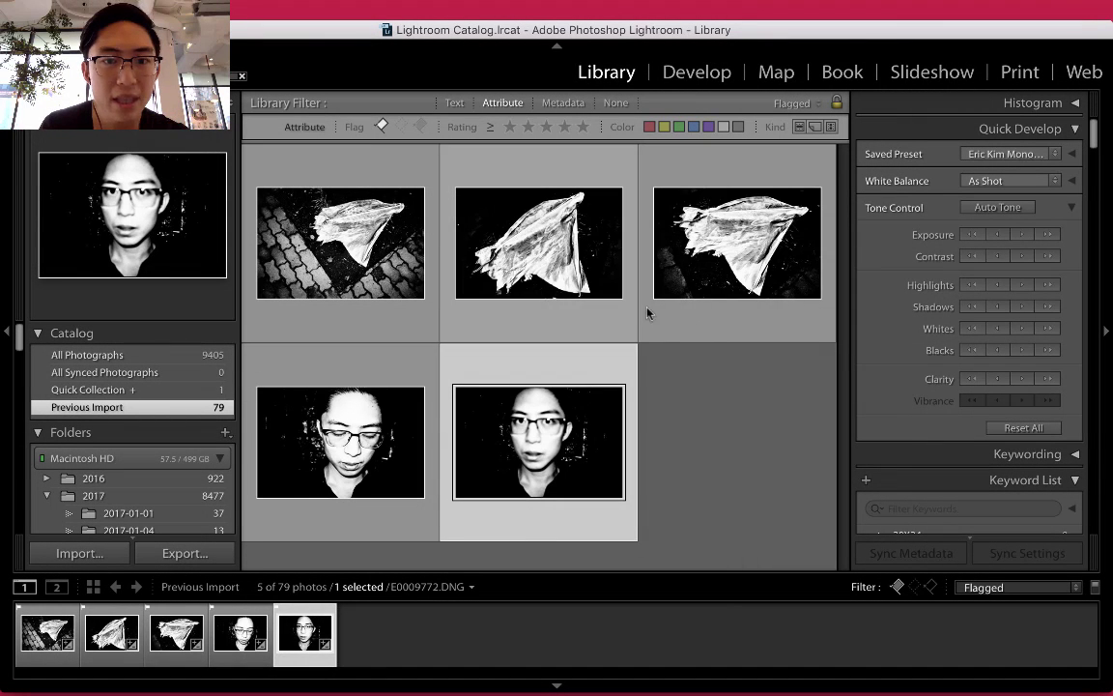
Step: In Lights Out, compare the bag photos and unflag the brick-path bag shot
left_click(647, 312)
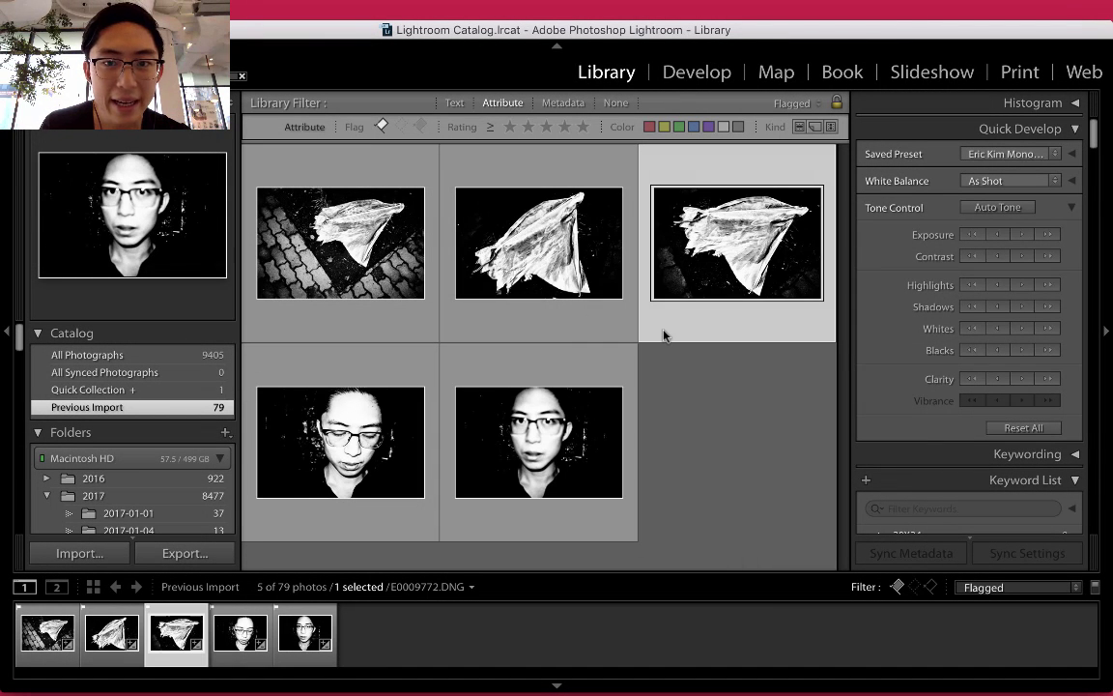
left_click(730, 449)
key("l")
key("l")
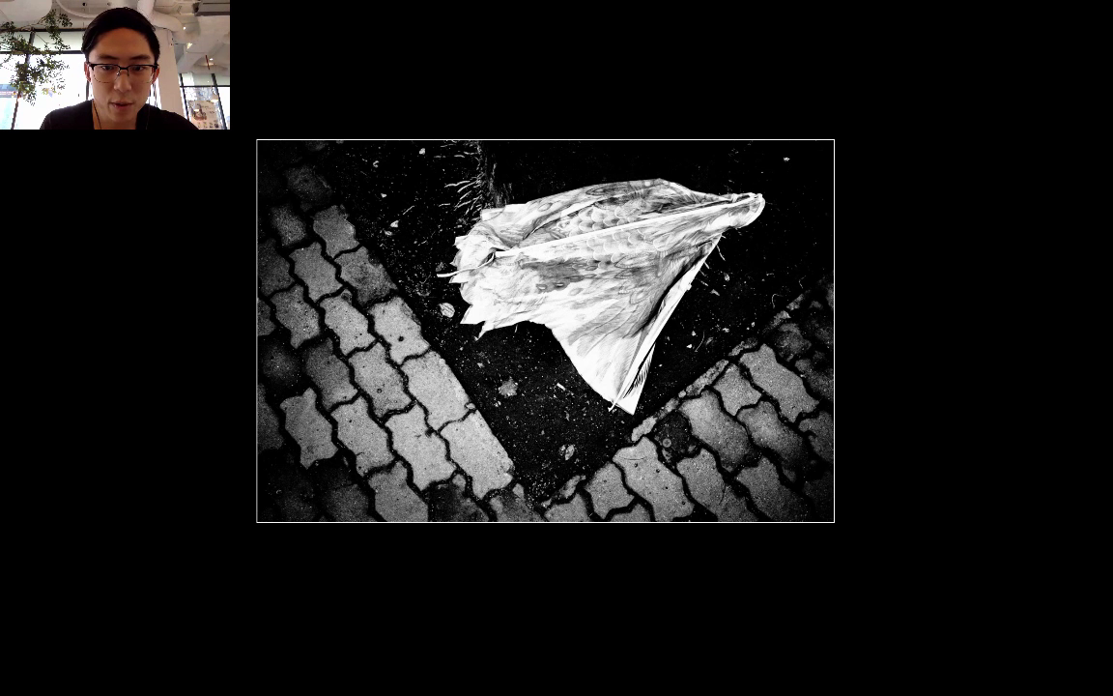
key("Right")
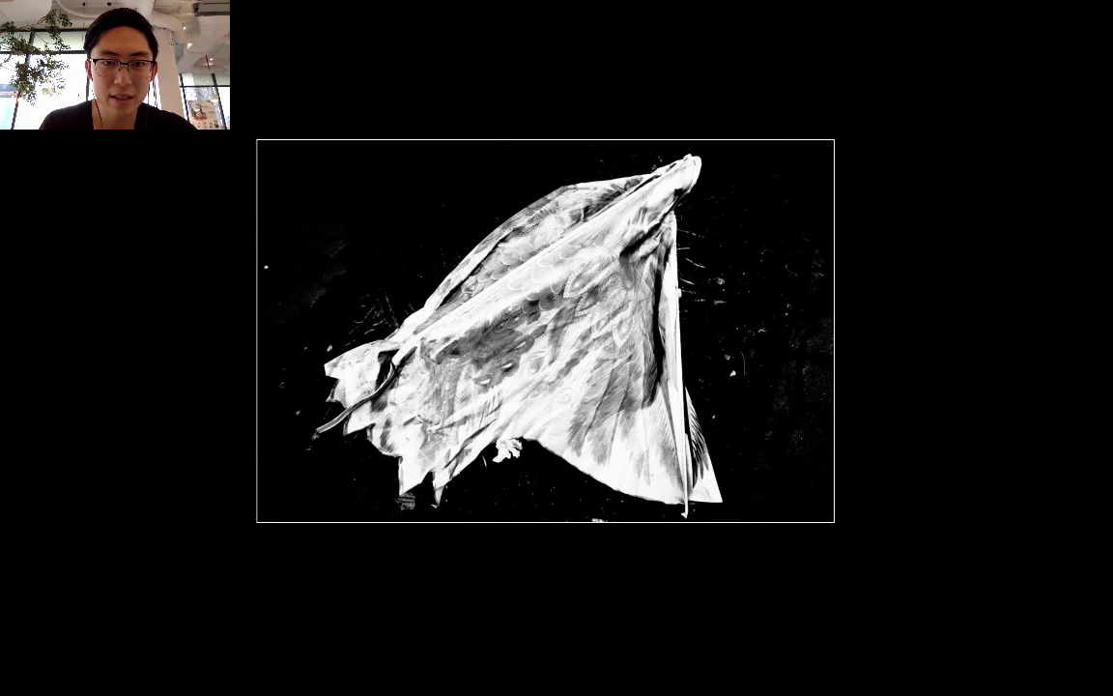
key("Left")
key("u")
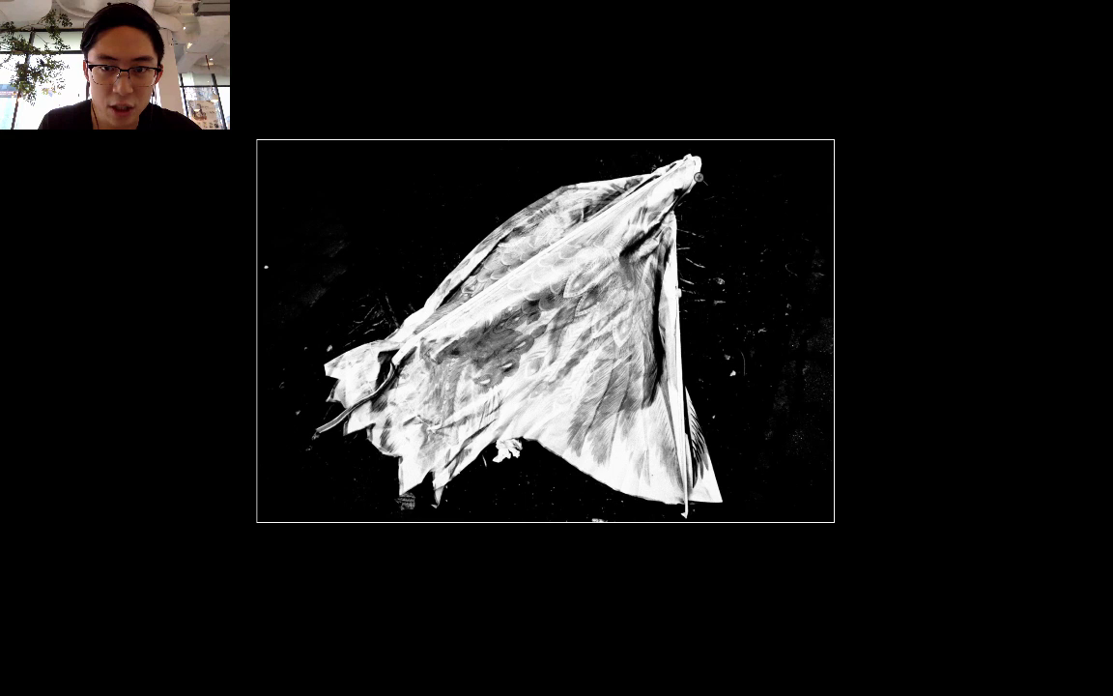
key("l")
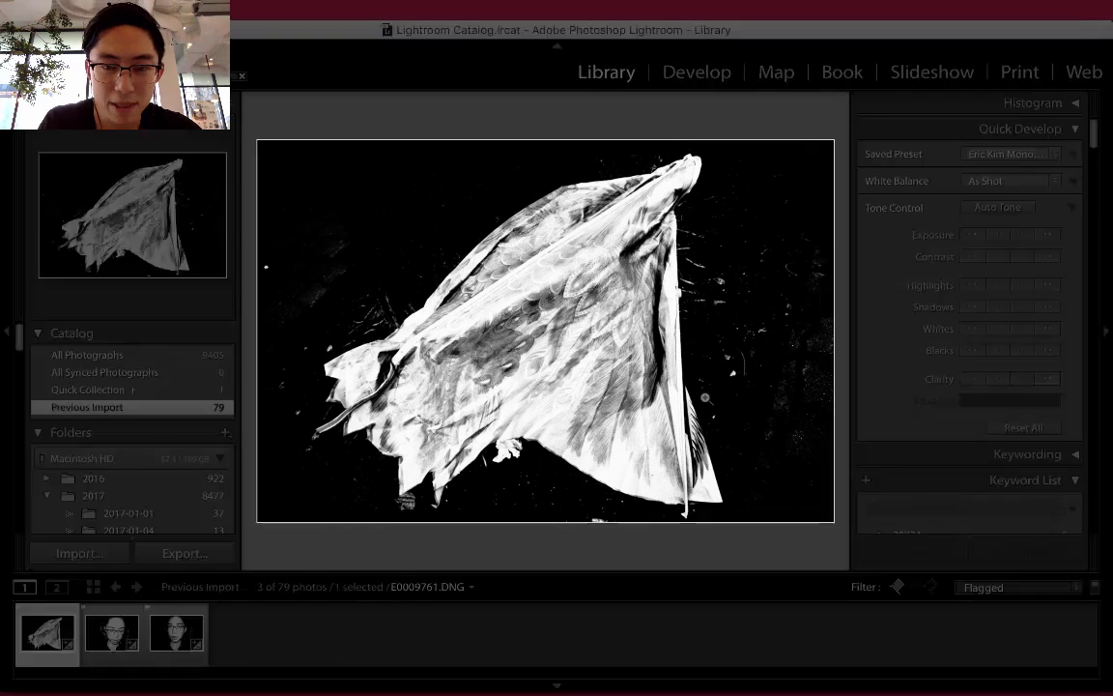
Step: Darken the bag-on-black photo with Quick Develop exposure buttons, then open it in Develop
left_click(971, 235)
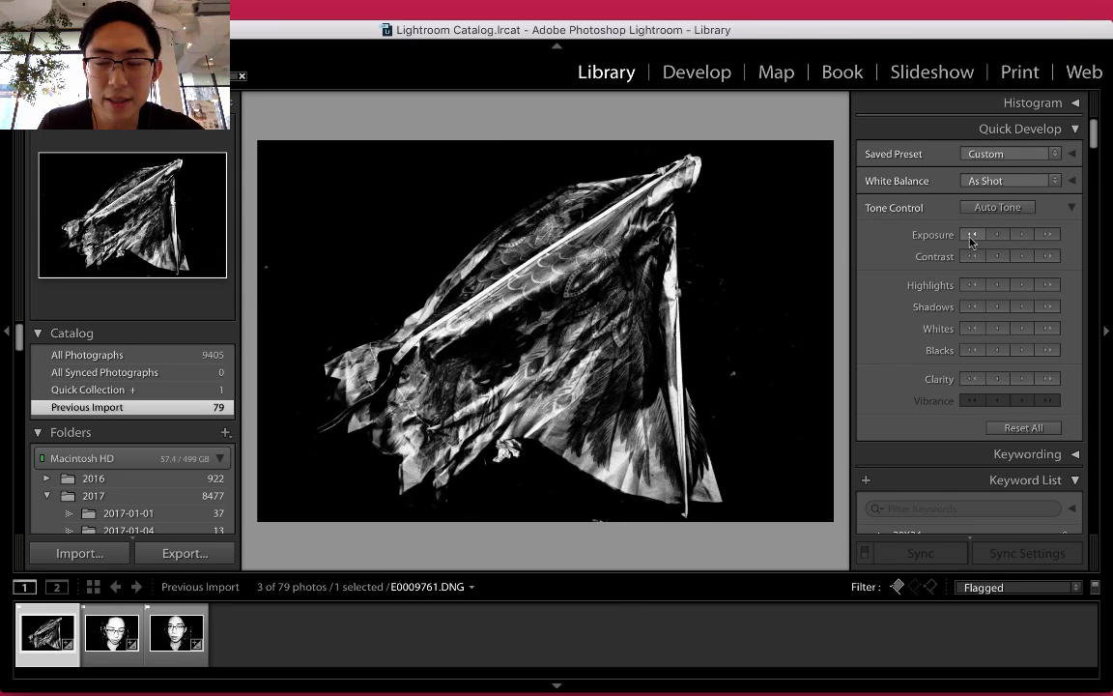
left_click(1023, 235)
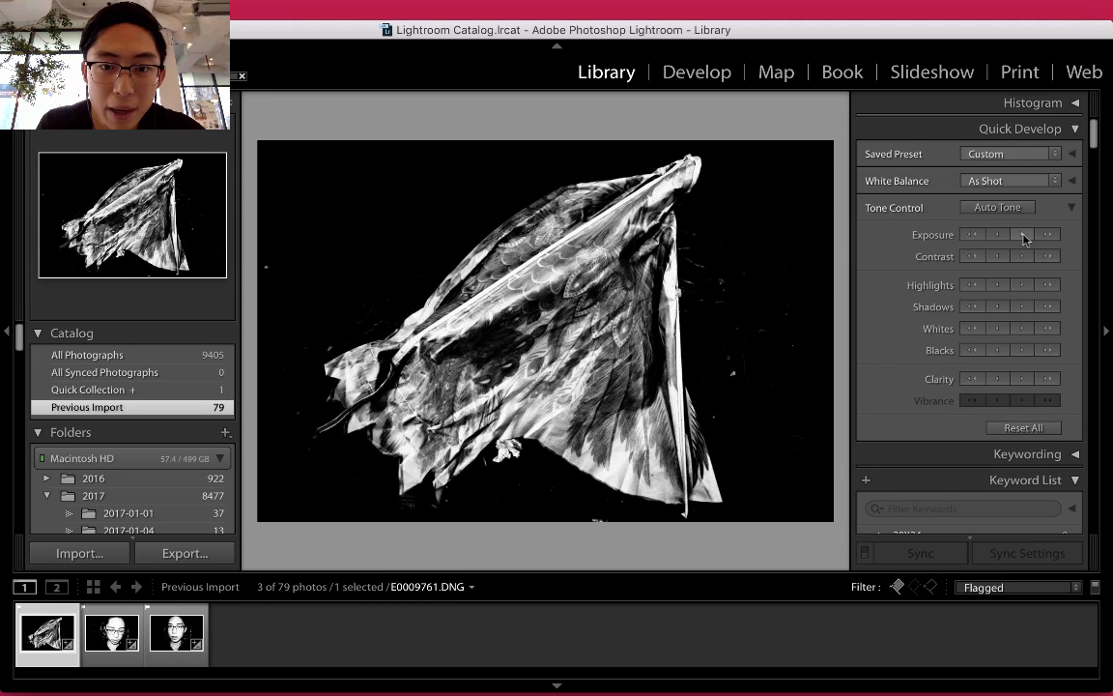
left_click(998, 236)
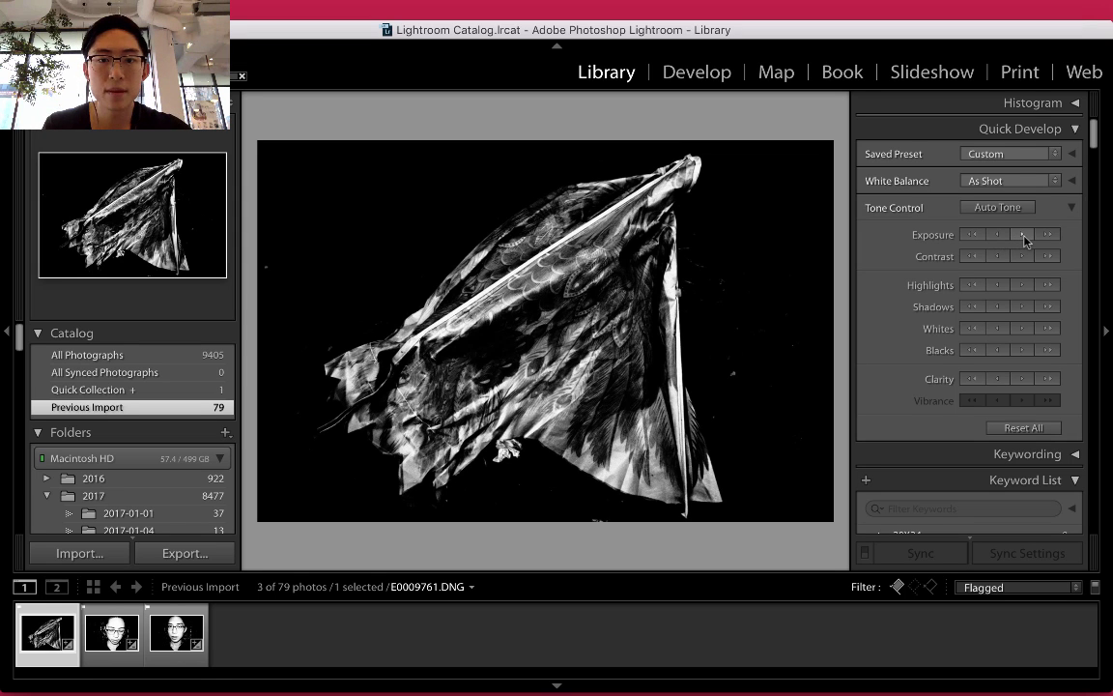
left_click(1023, 236)
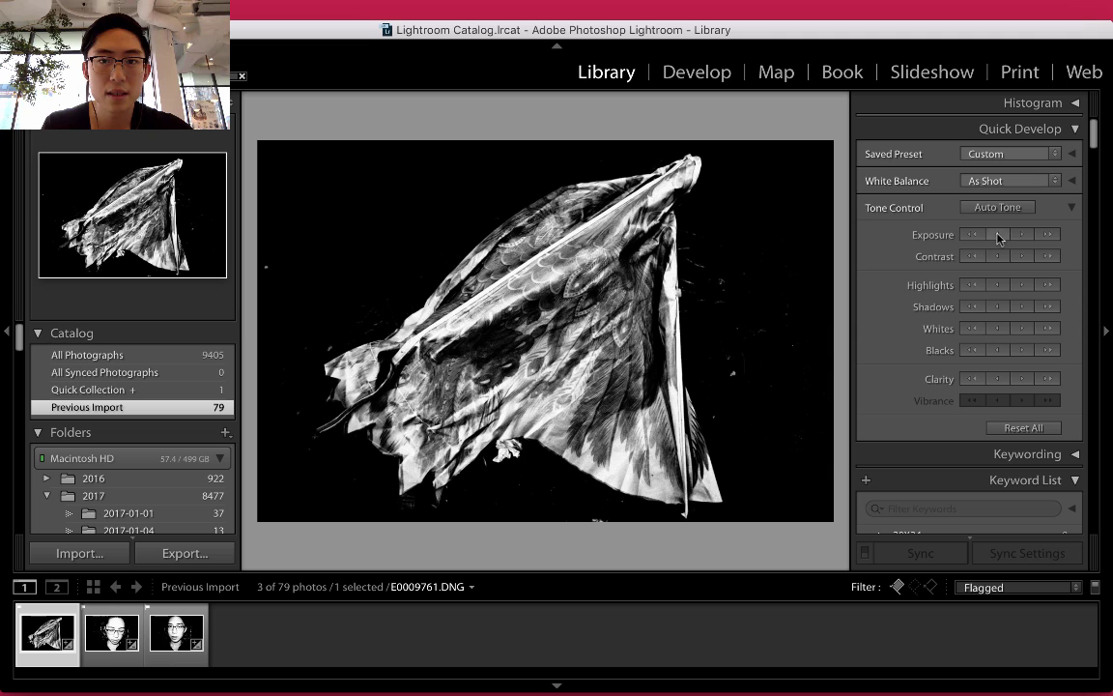
left_click(998, 236)
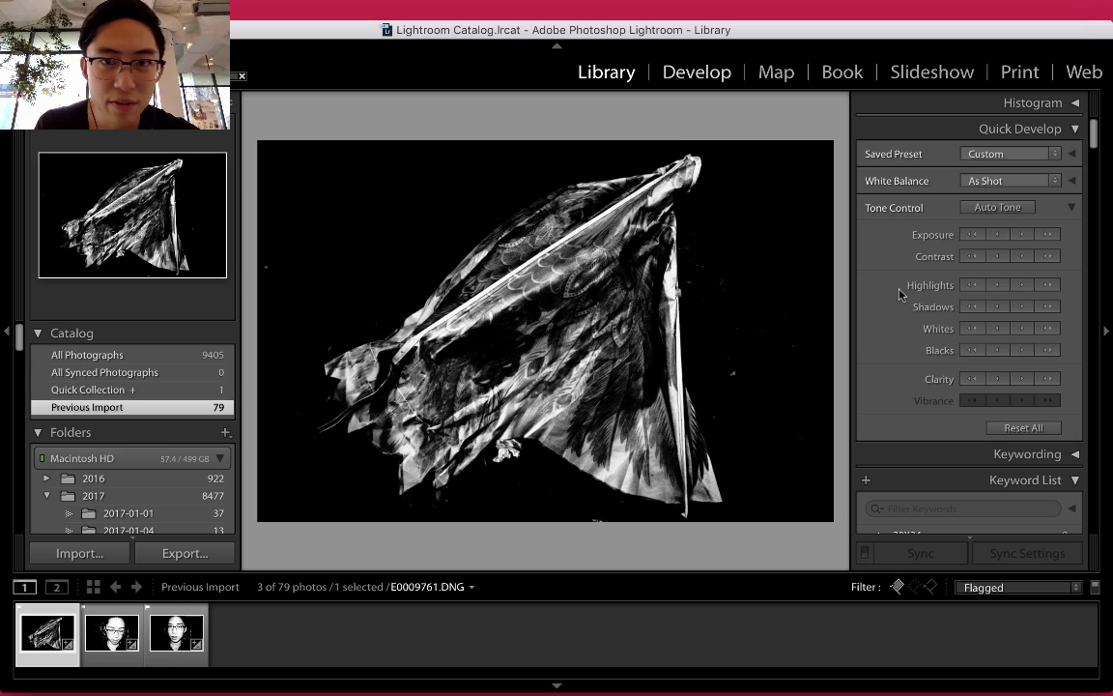
key("d")
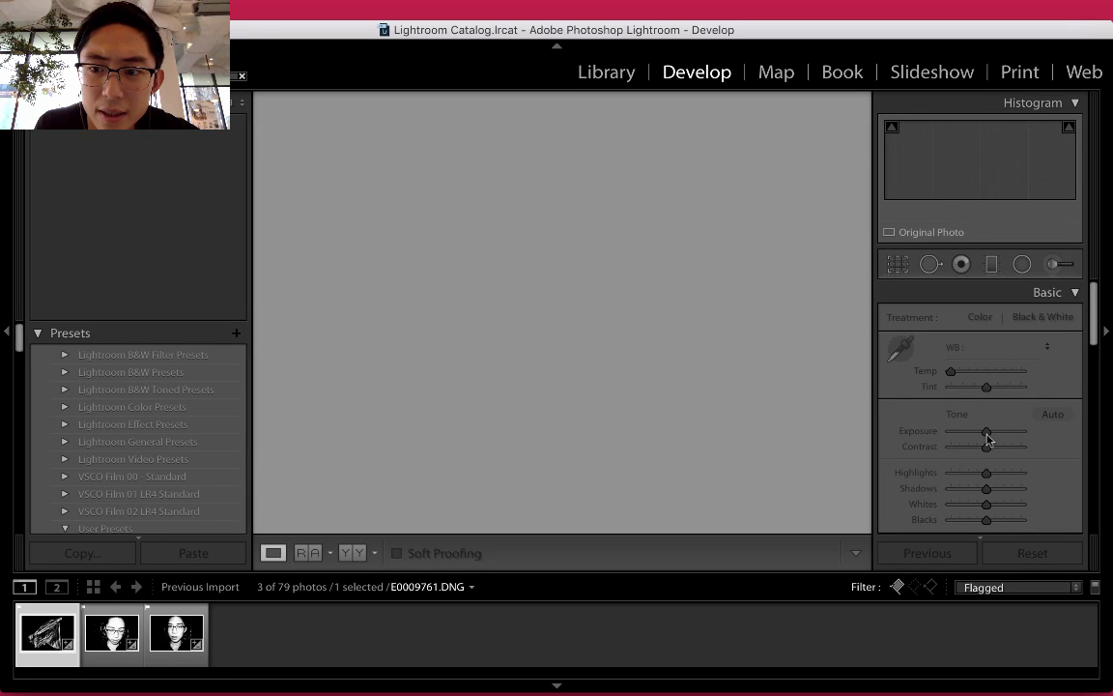
Step: Raise Exposure, pull Highlights to −100 and drop Shadows to about −66
left_click_drag(988, 436, 990, 437)
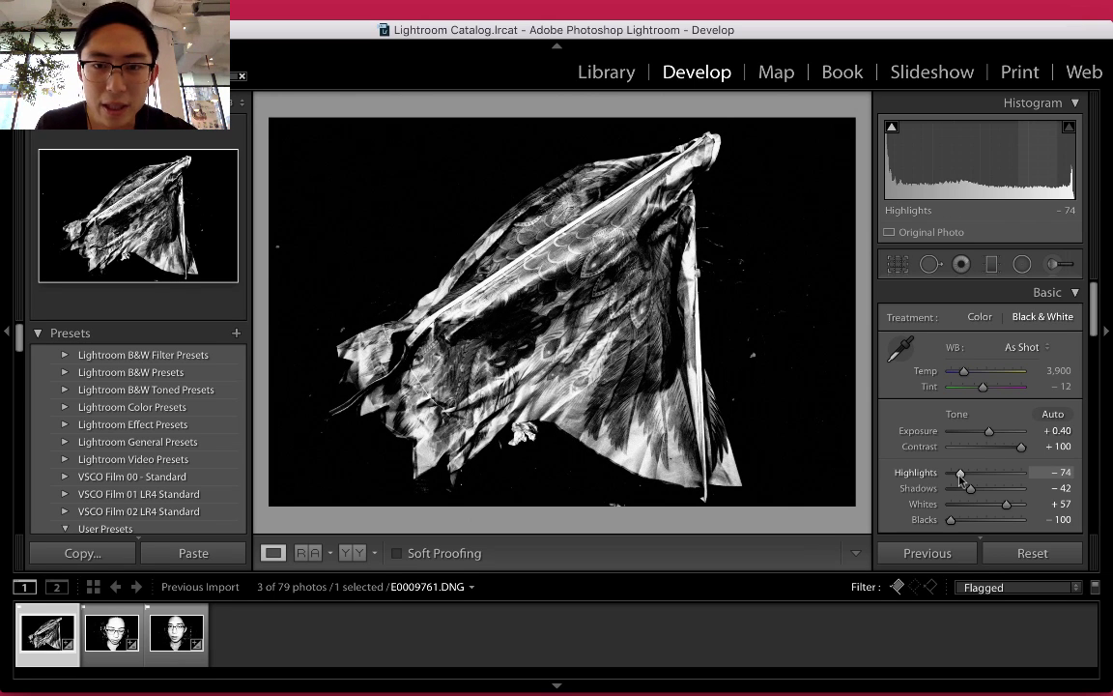
left_click_drag(960, 474, 951, 478)
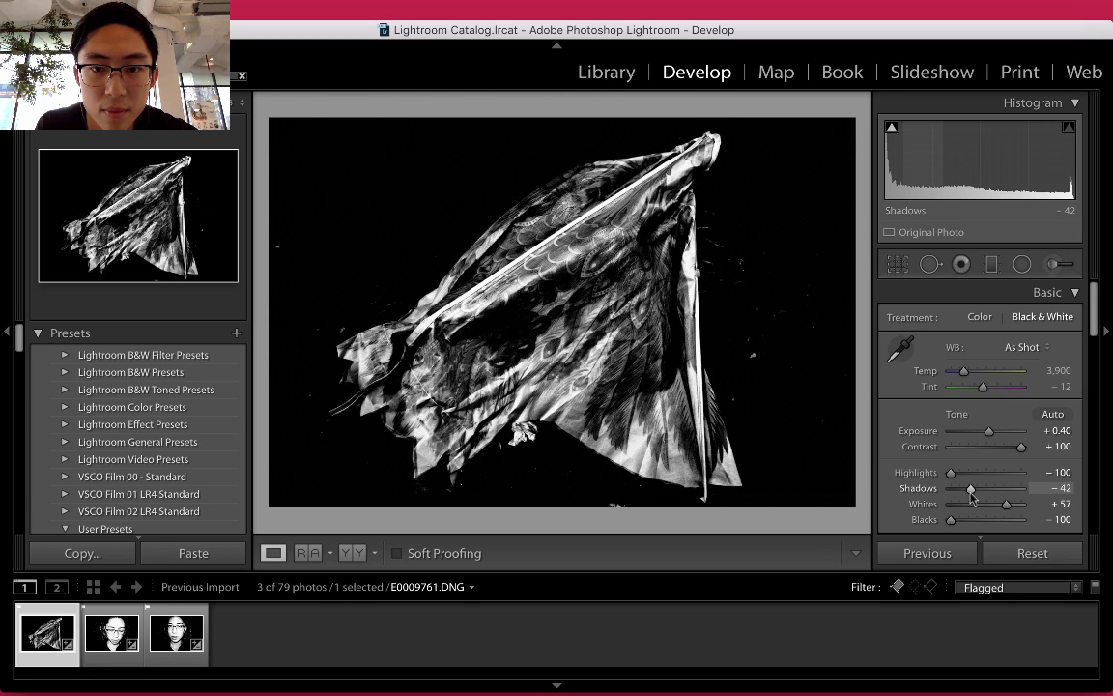
left_click_drag(971, 489, 962, 498)
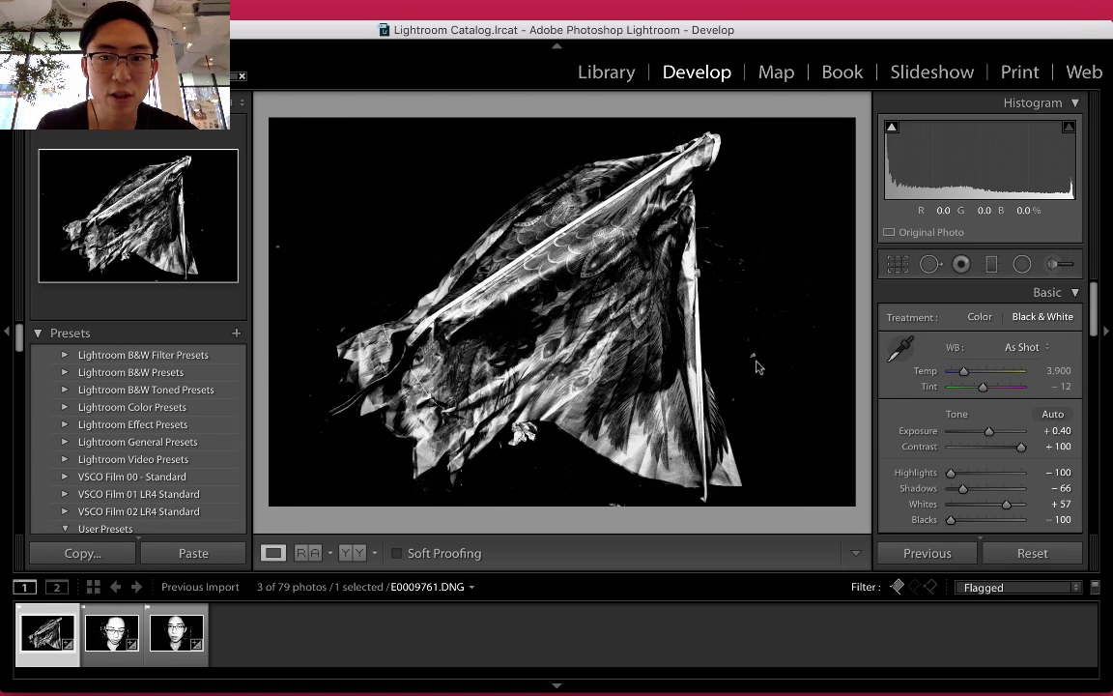
Step: Back in Grid, rate the bag photo five stars and flag it as a pick
key("g")
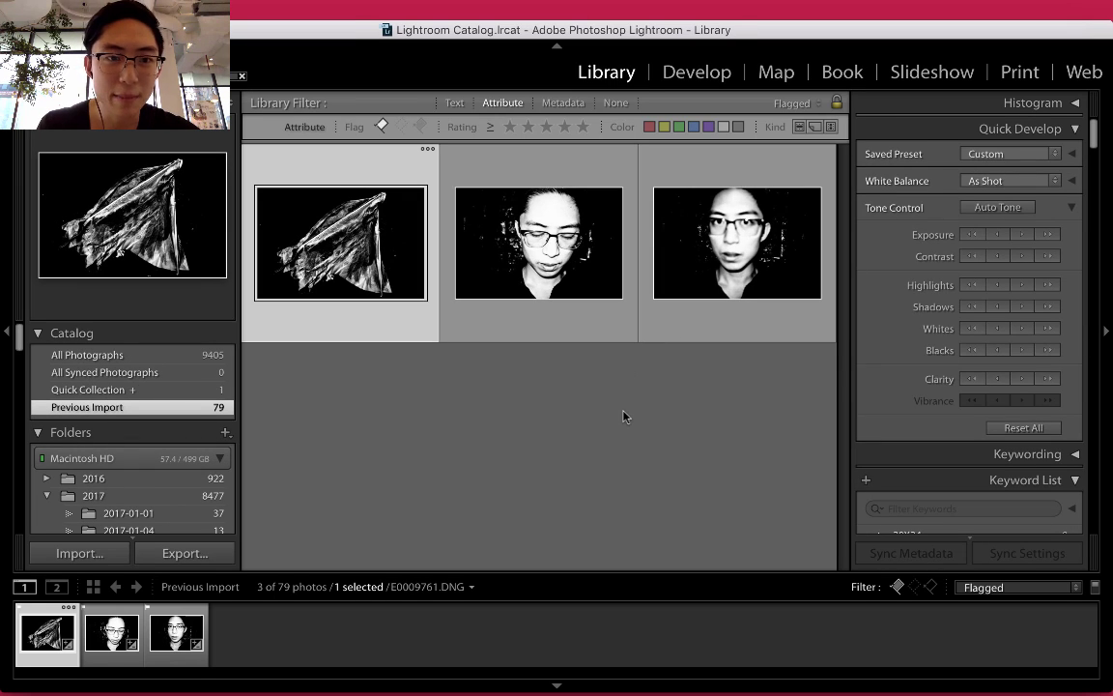
key("5")
key("p")
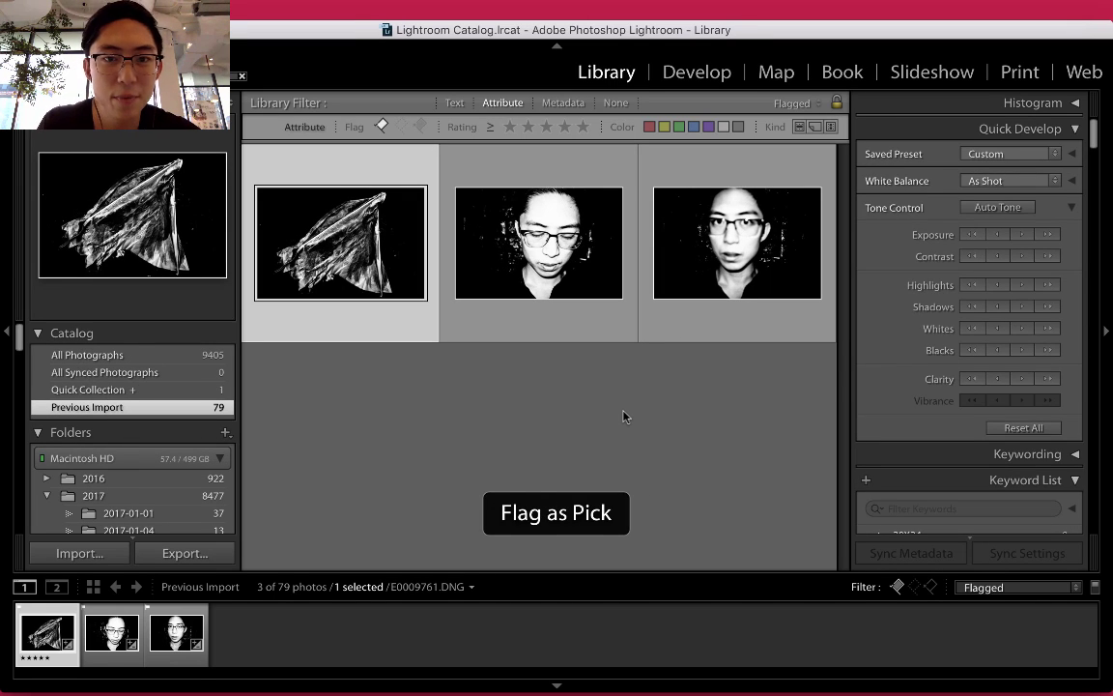
Step: Review the three flagged photos in Loupe, then select all three in the grid
double_click(588, 330)
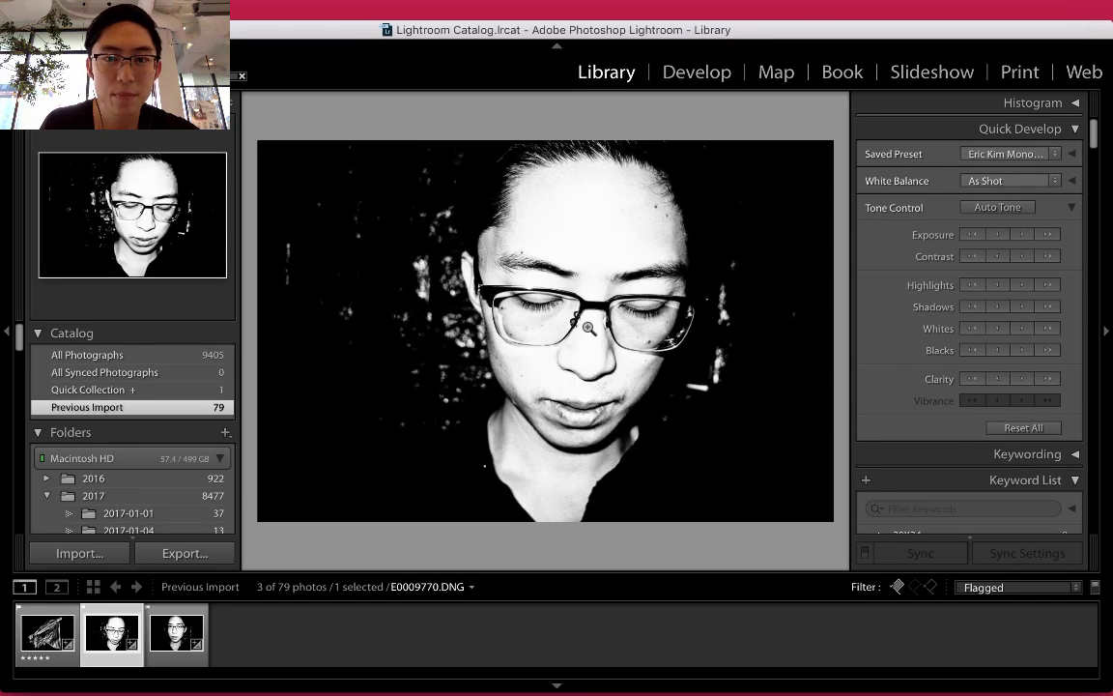
key("Right")
key("Left")
key("Right")
key("Left")
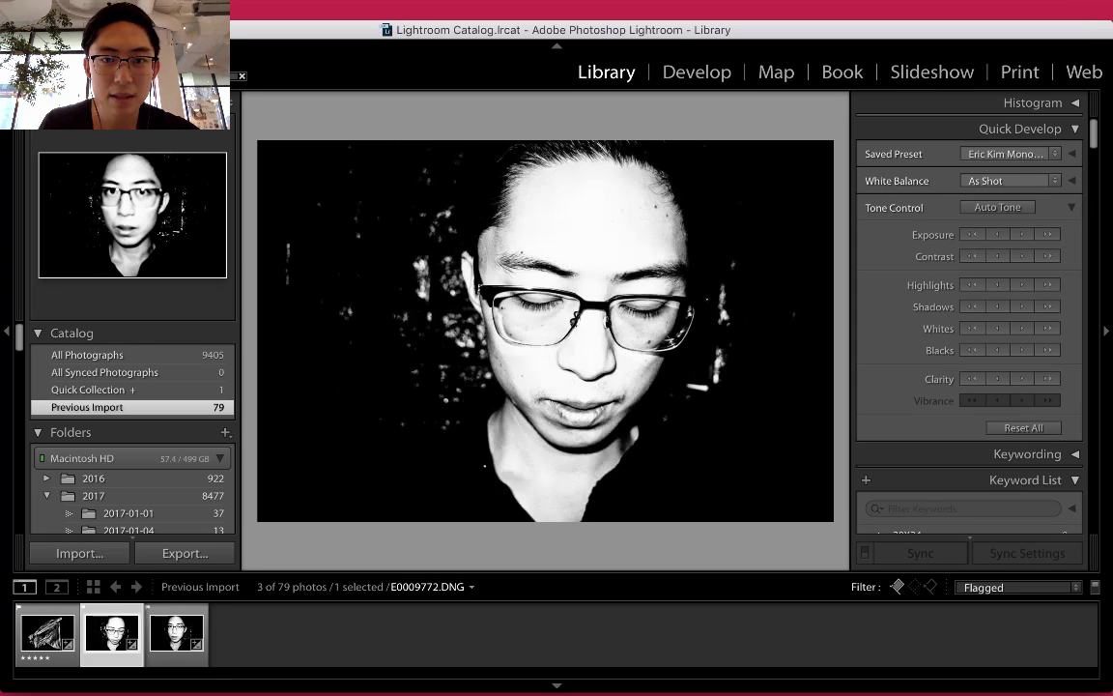
key("Right")
key("g")
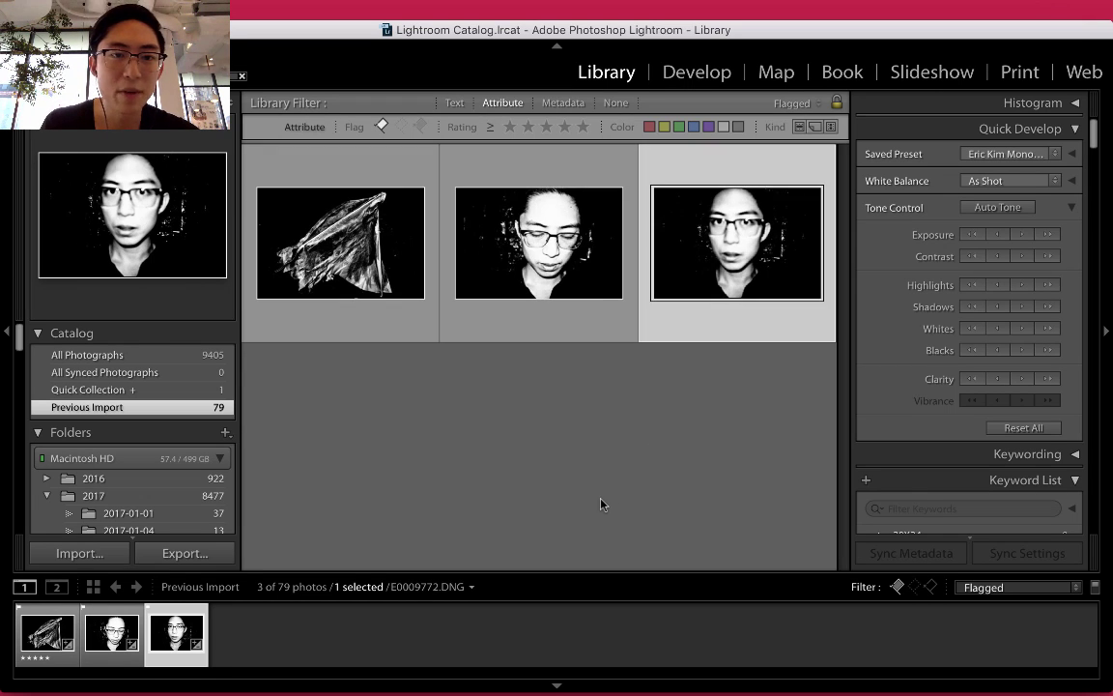
left_click(544, 499)
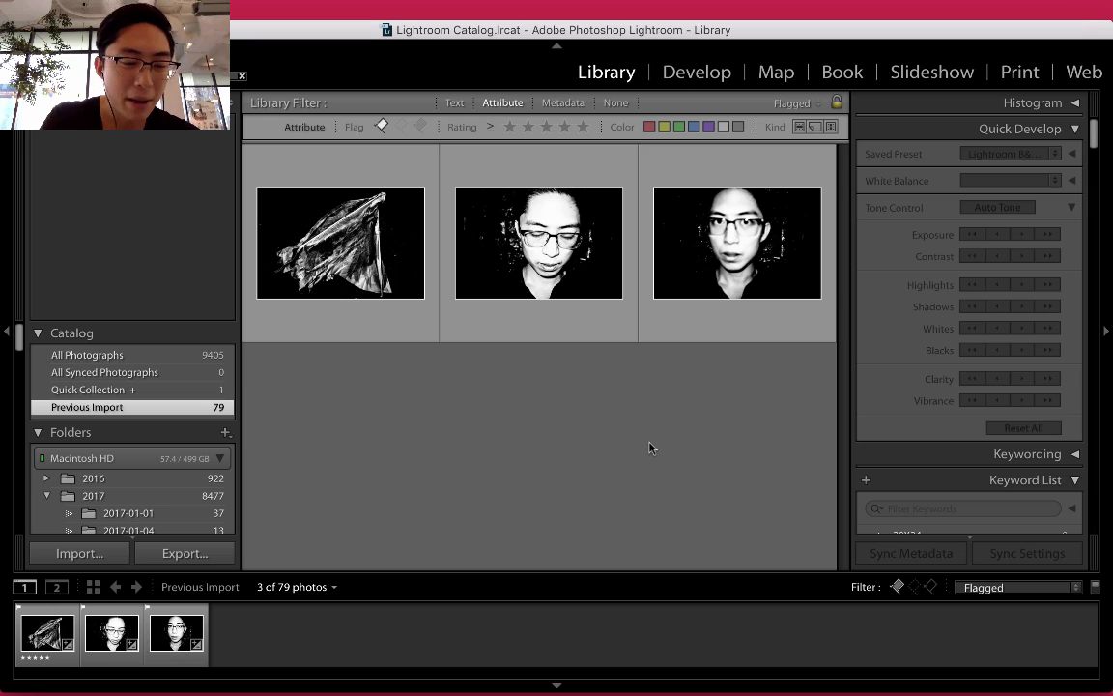
key("super+a")
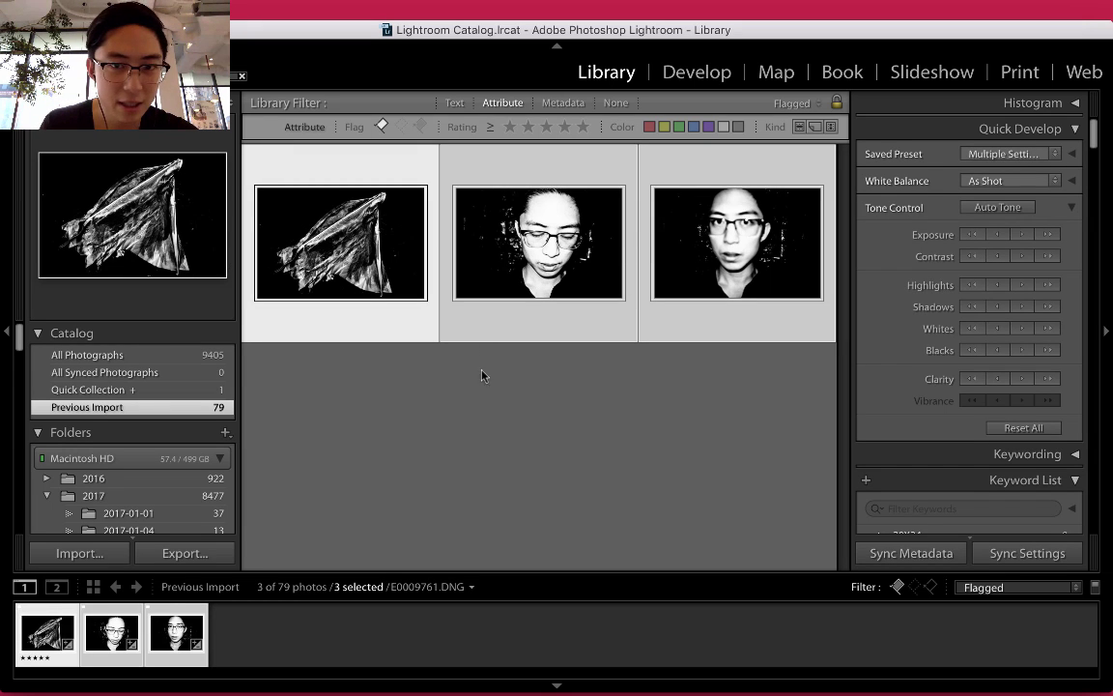
Step: Set the export destination for the three photos to the Hanoi v35 folder, with no subfolder
left_click(198, 559)
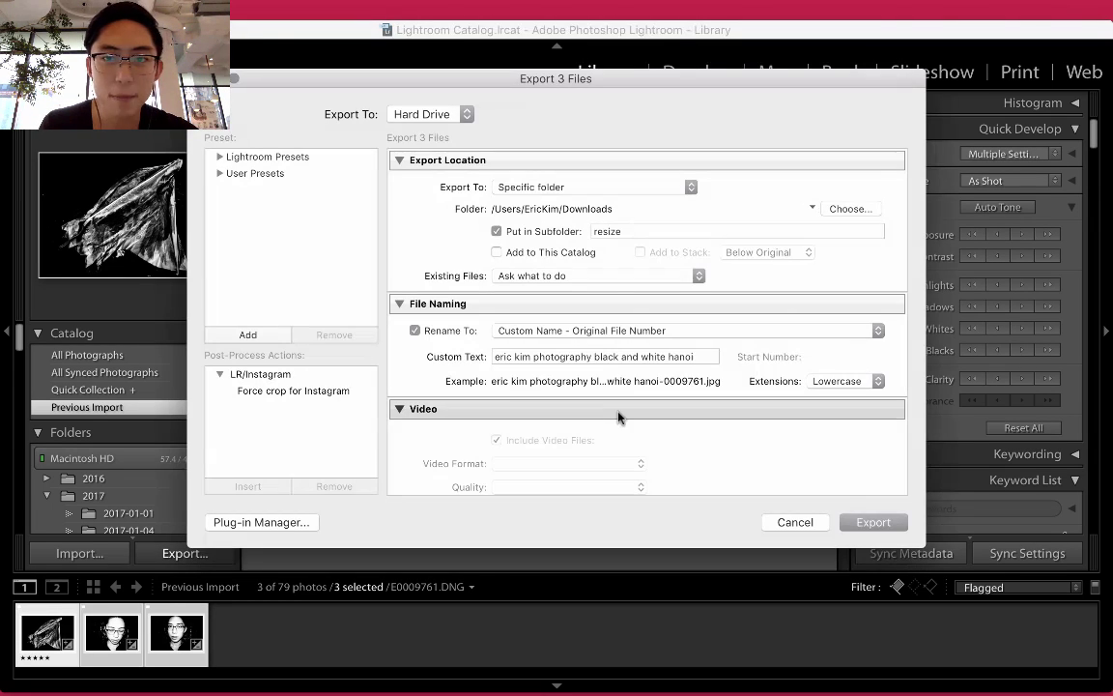
left_click(852, 208)
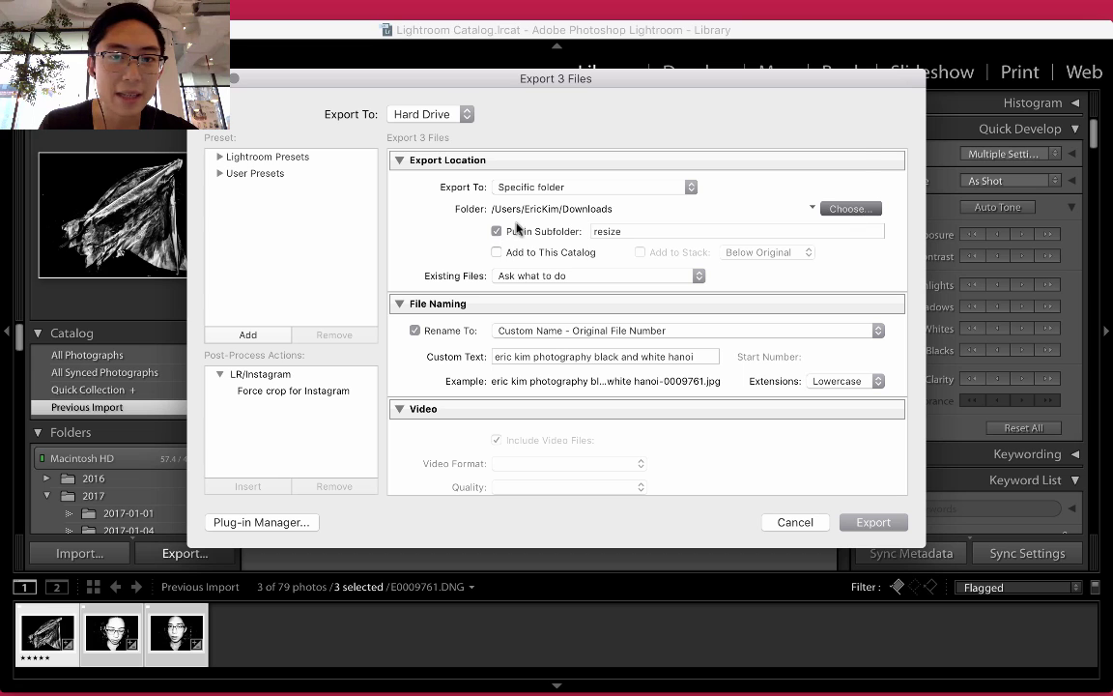
left_click(338, 178)
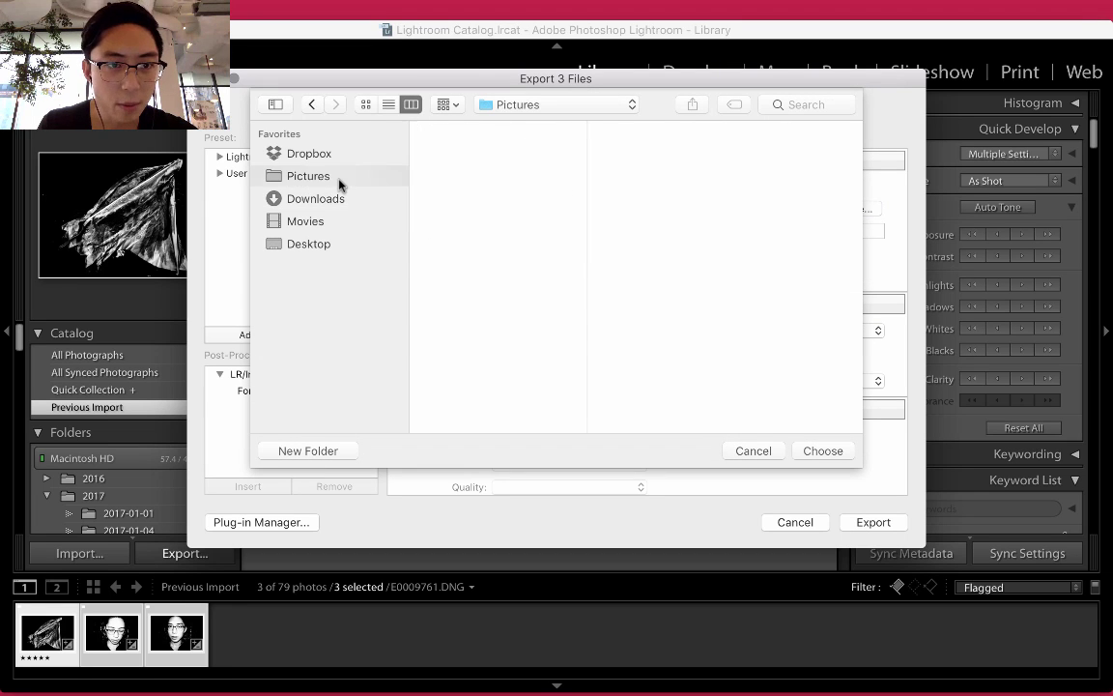
scroll(458, 328, "down", 15)
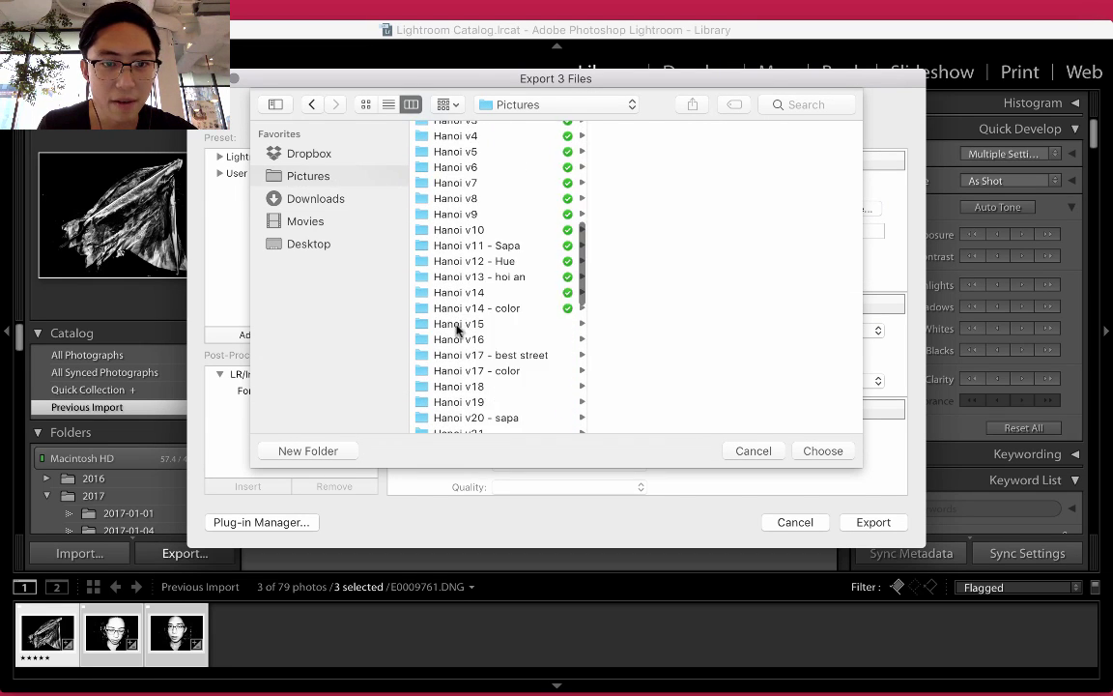
scroll(457, 331, "down", 5)
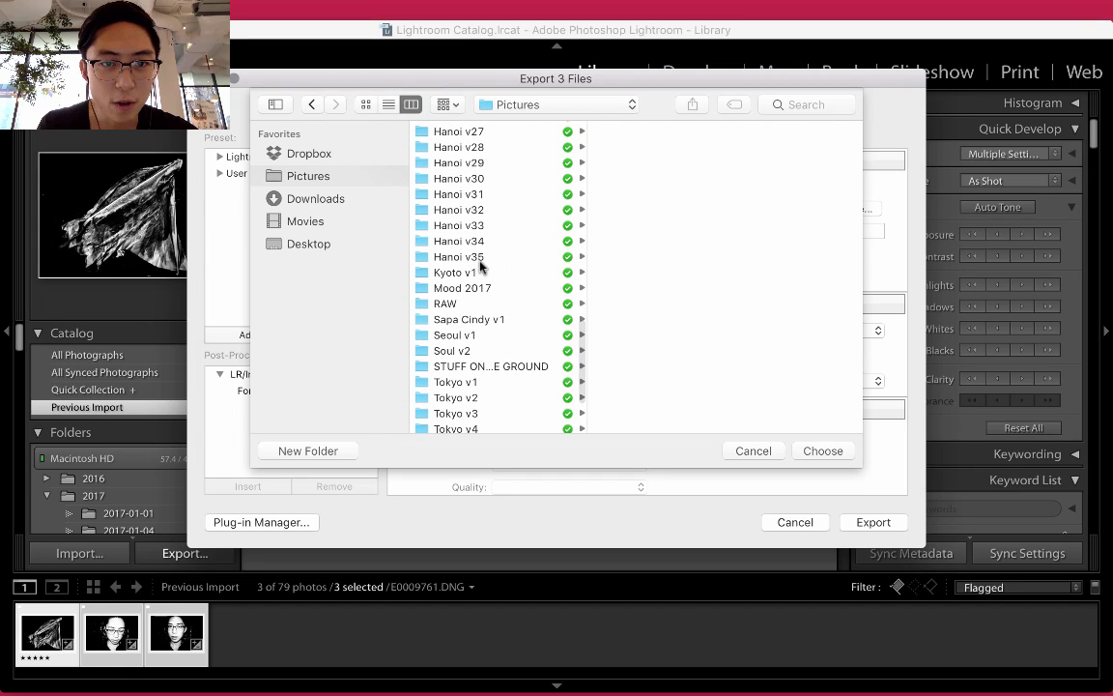
left_click(467, 257)
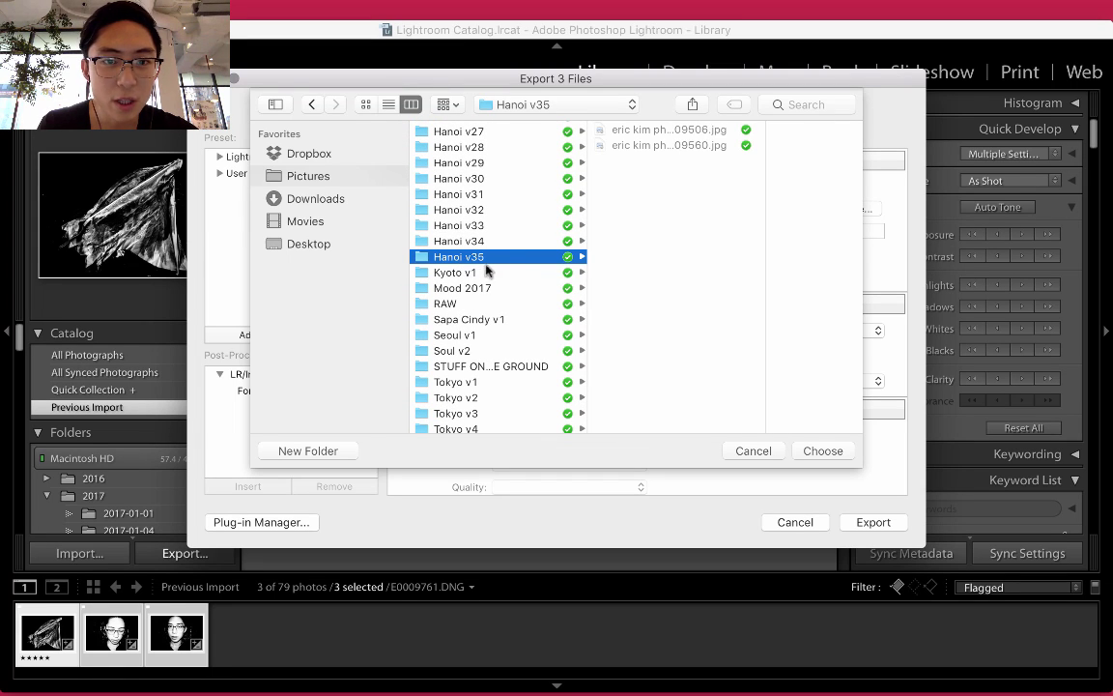
key("Return")
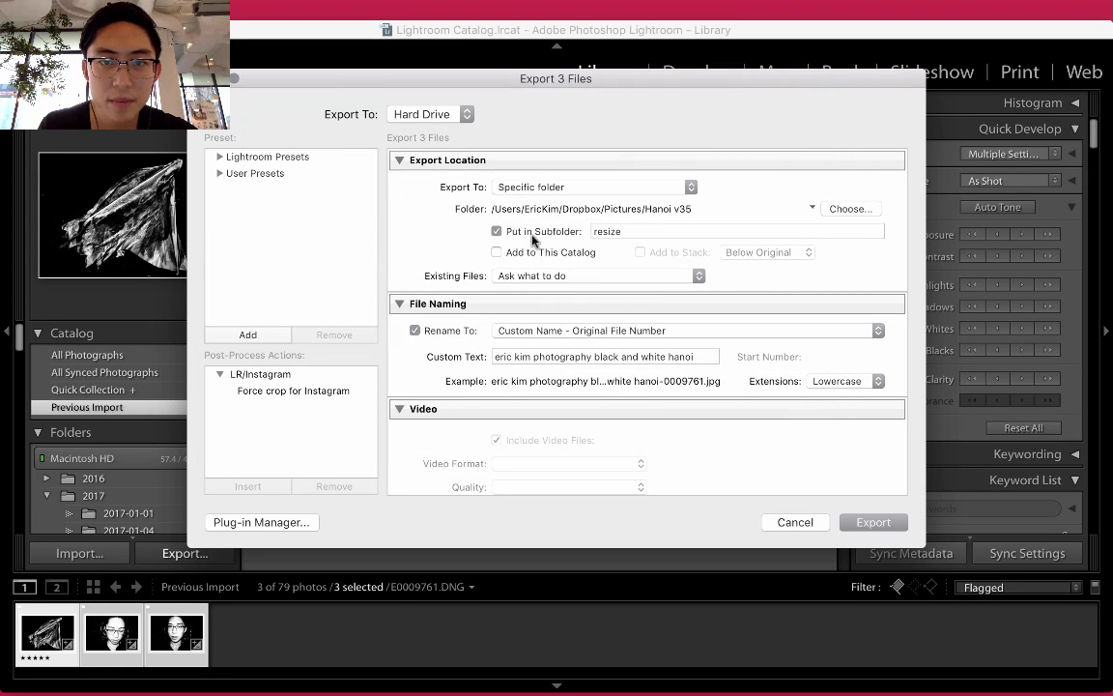
left_click(539, 233)
Step: Turn off Resize to Fit, keep output sharpening on, and export the three photos
scroll(430, 314, "down", 3)
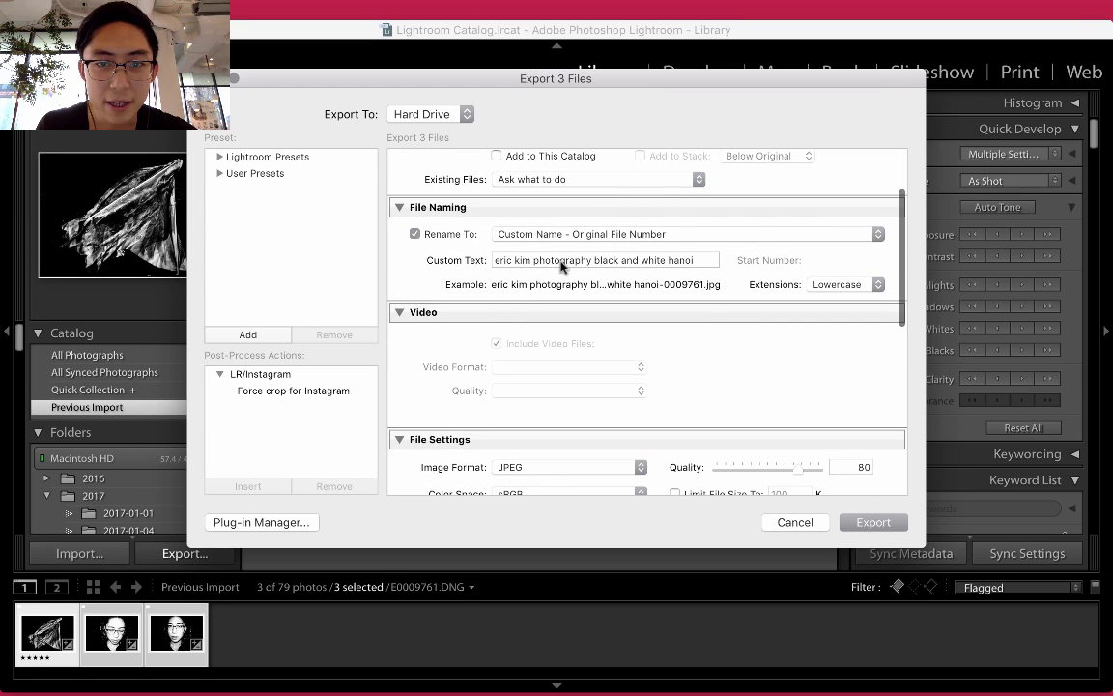
scroll(637, 237, "down", 2)
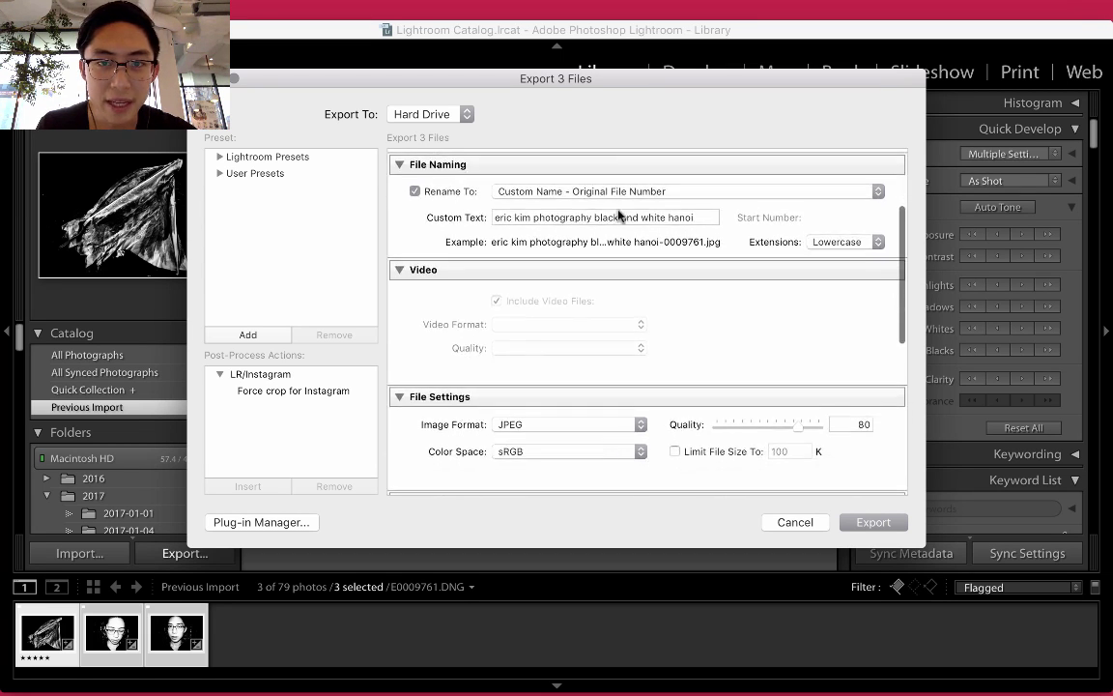
scroll(701, 316, "down", 5)
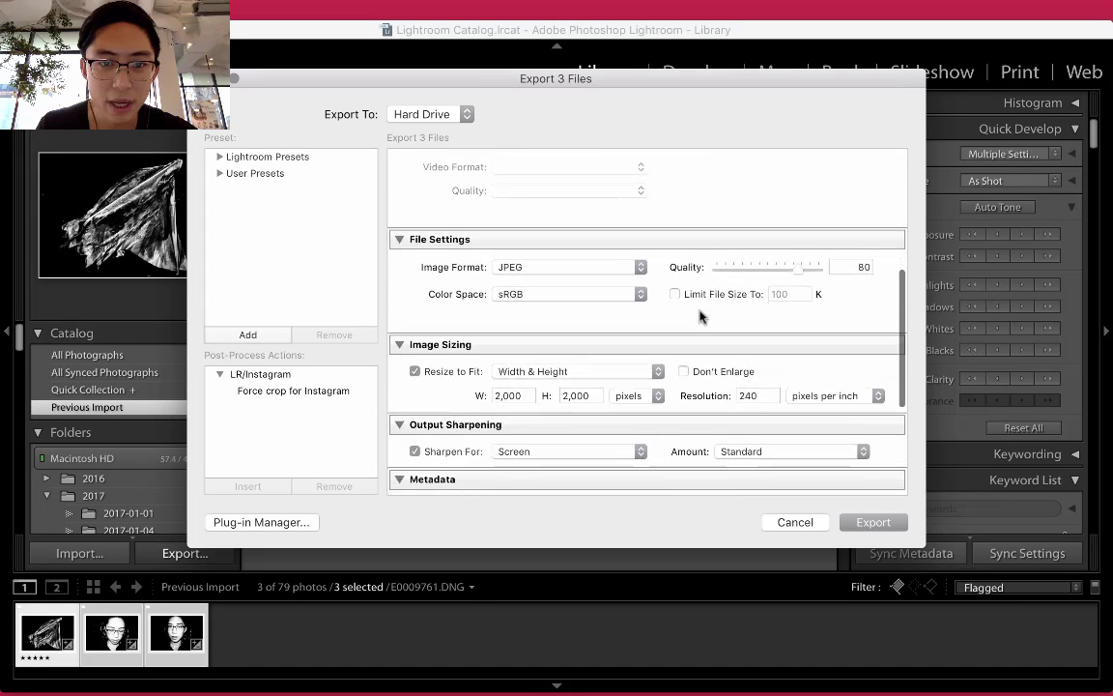
left_click(468, 371)
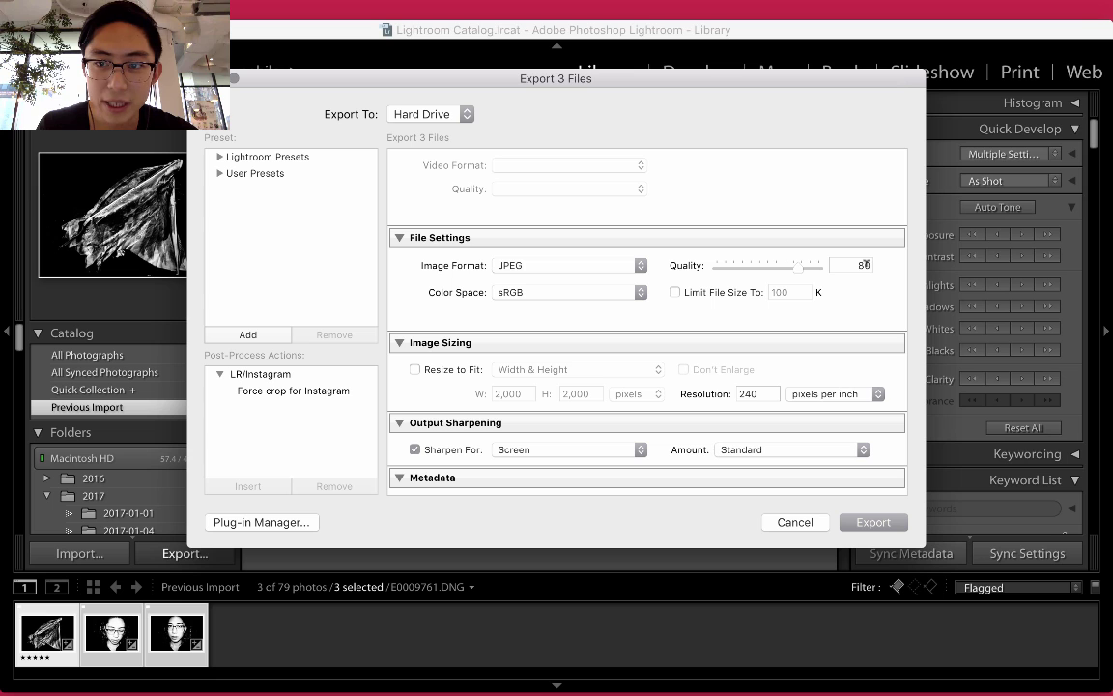
scroll(705, 338, "down", 3)
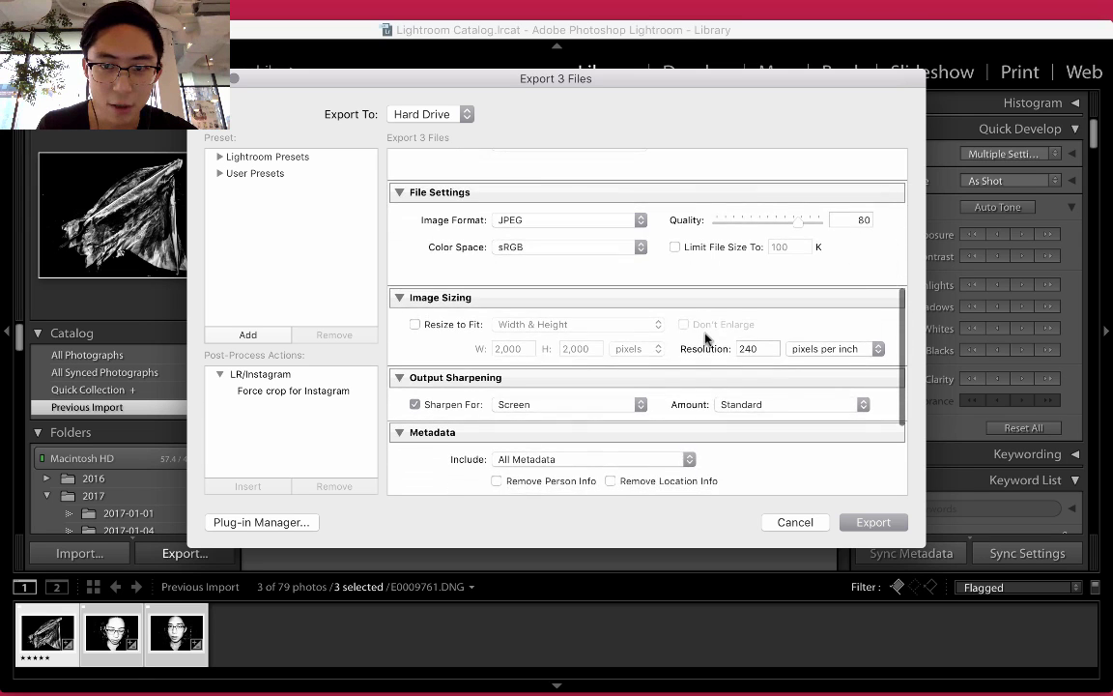
scroll(634, 300, "down", 1)
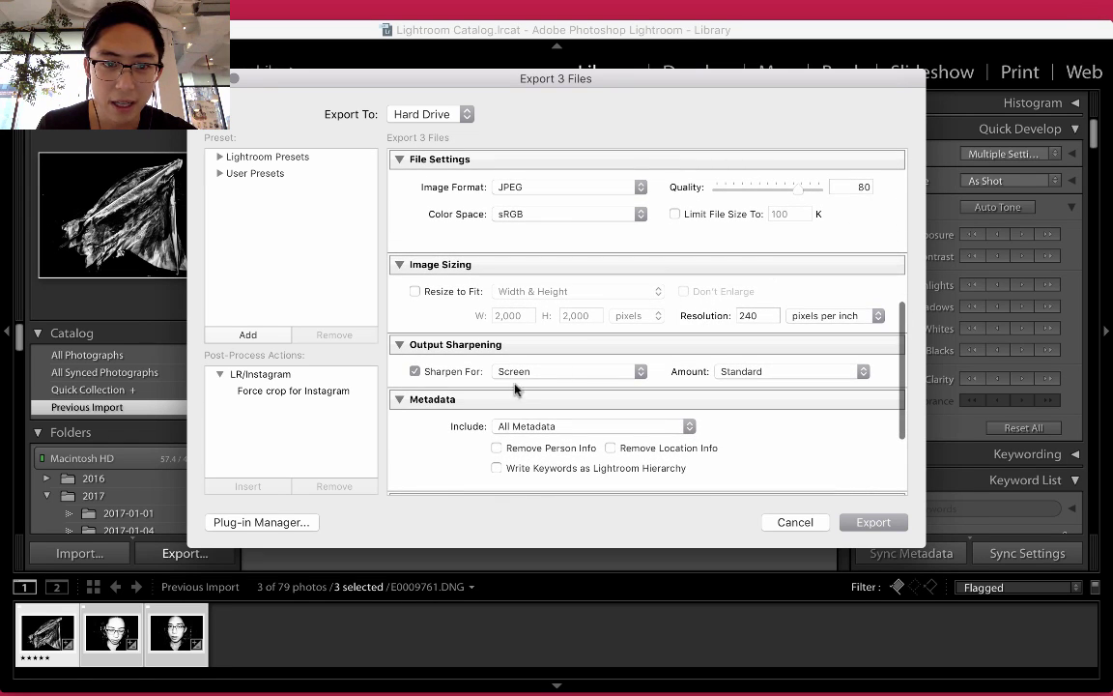
left_click(461, 378)
left_click(461, 378)
left_click(873, 522)
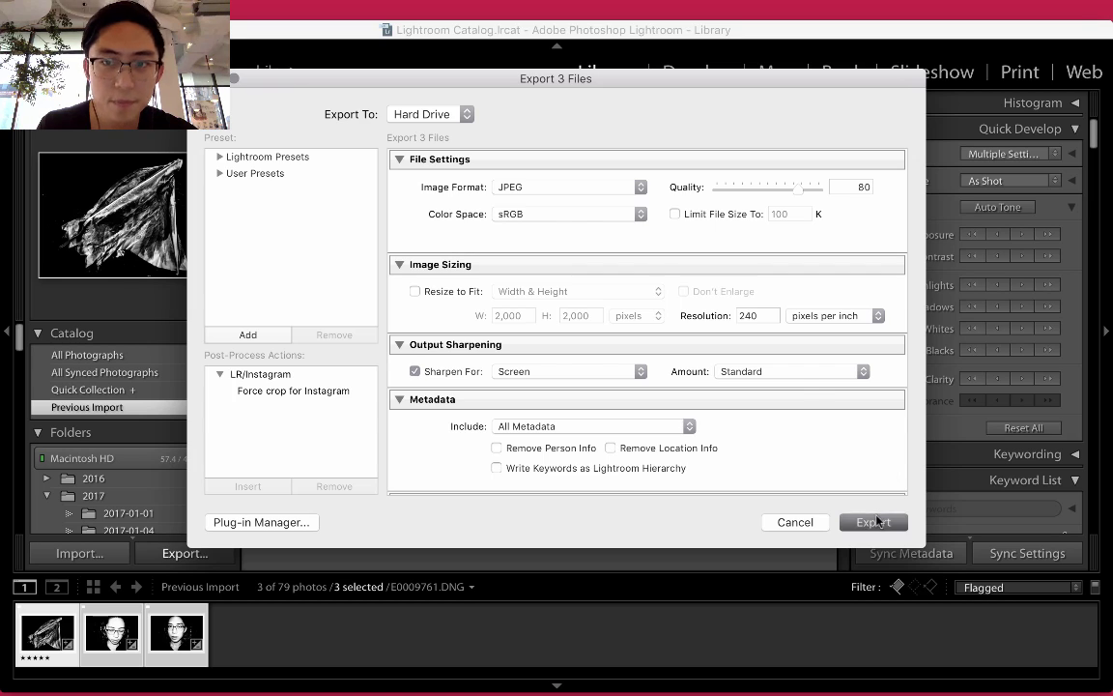
Step: Open Finder and go to the Hanoi v35 folder inside Pictures
mouse_move(338, 673)
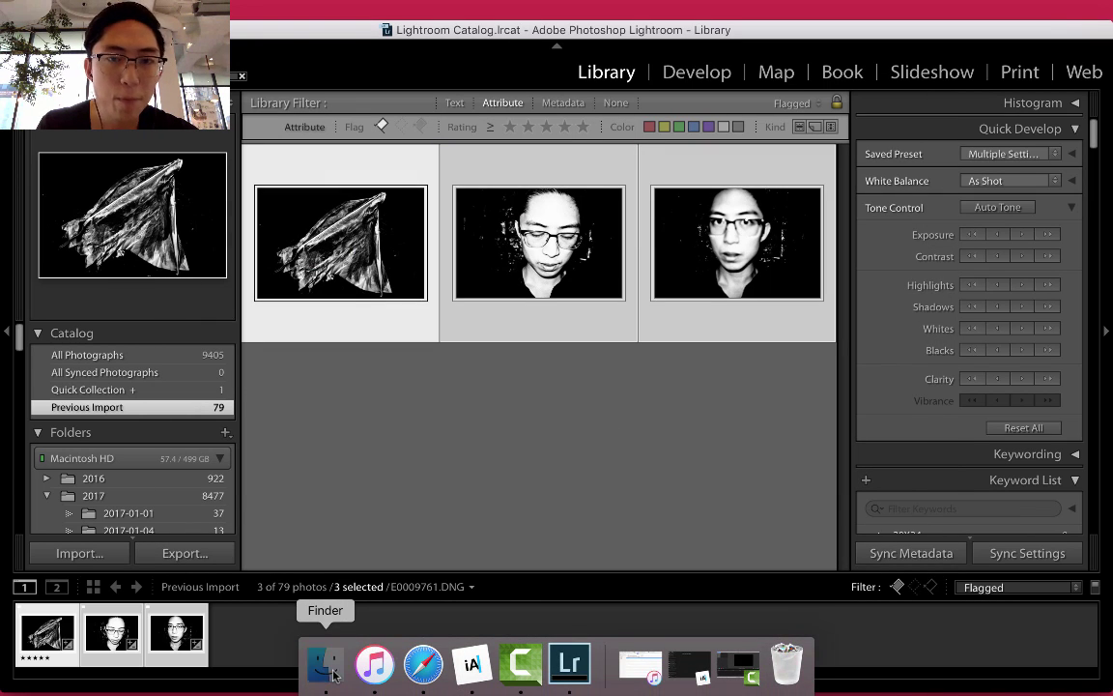
left_click(325, 663)
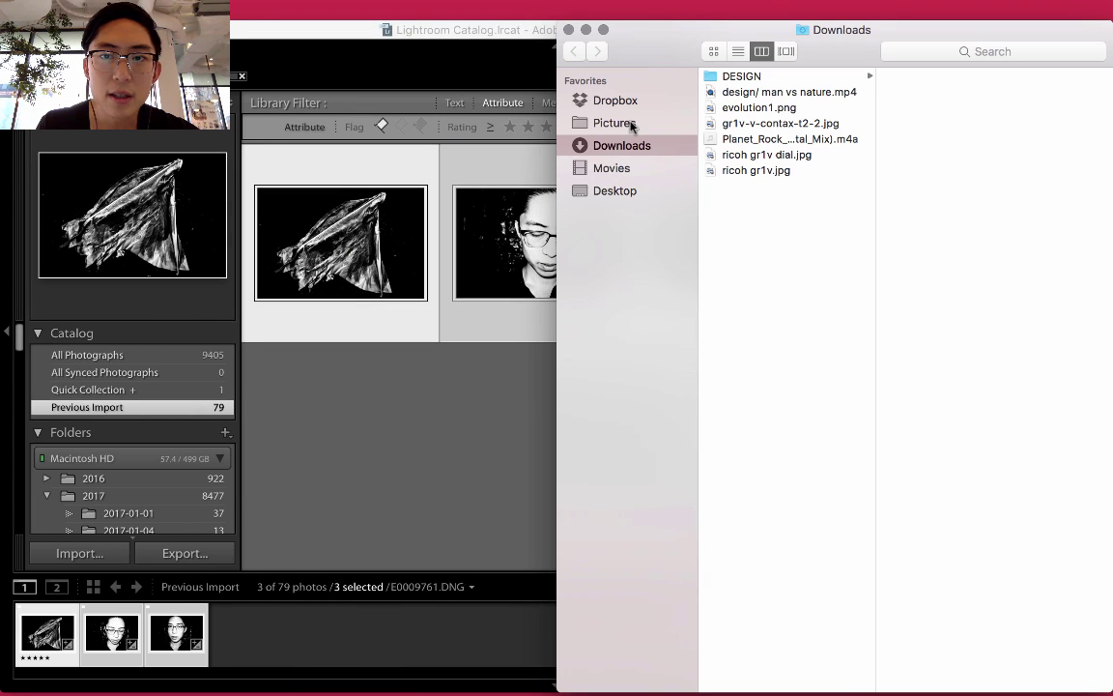
left_click(631, 124)
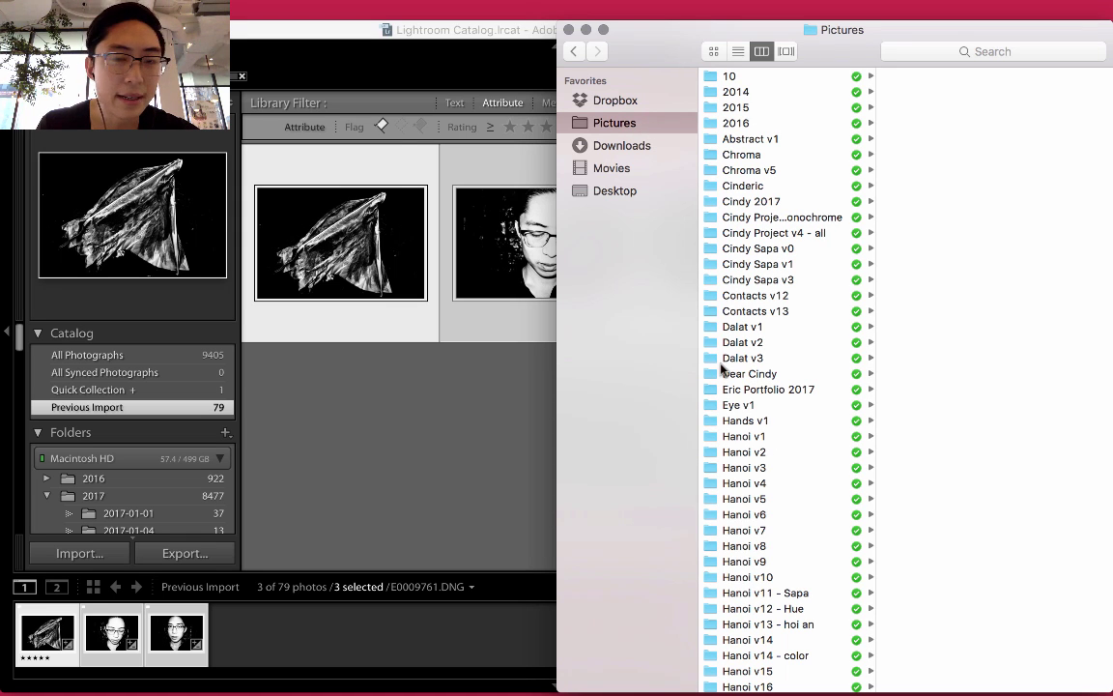
scroll(779, 471, "down", 15)
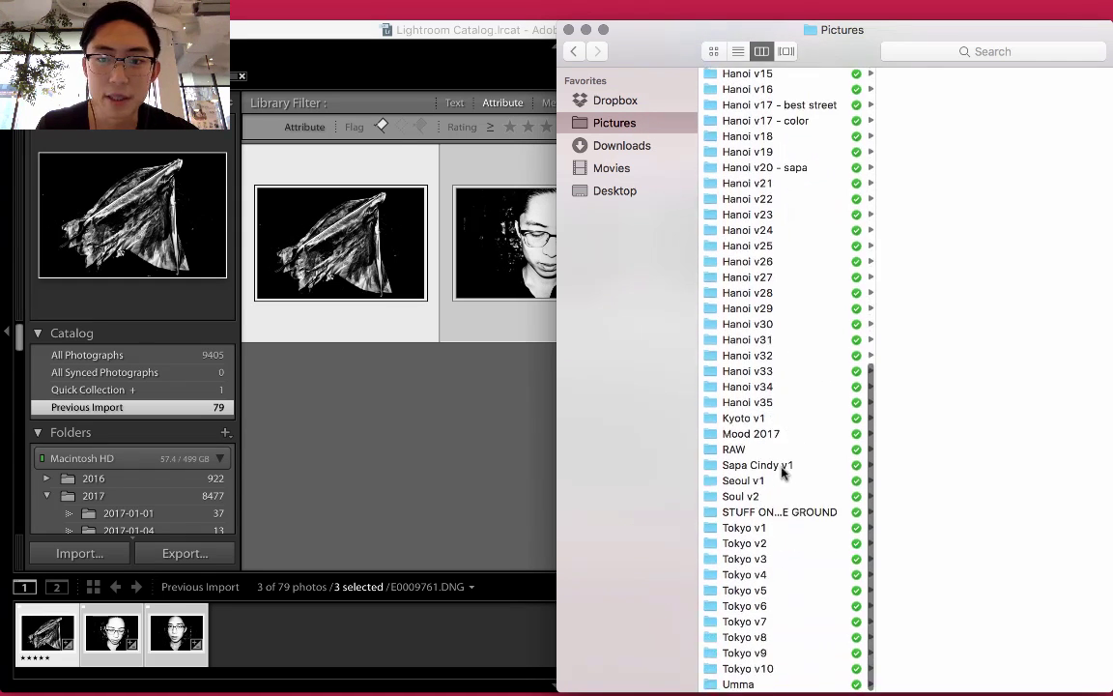
left_click(784, 408)
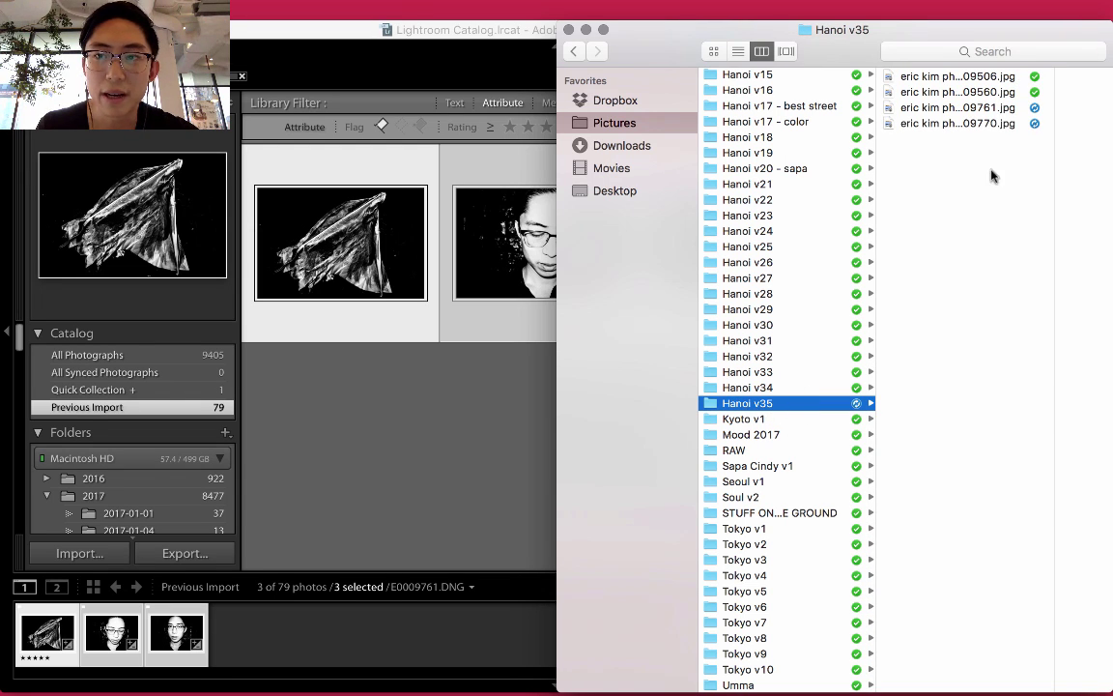
Step: Preview the exported flag photo and the portrait in Quick Look
left_click(993, 108)
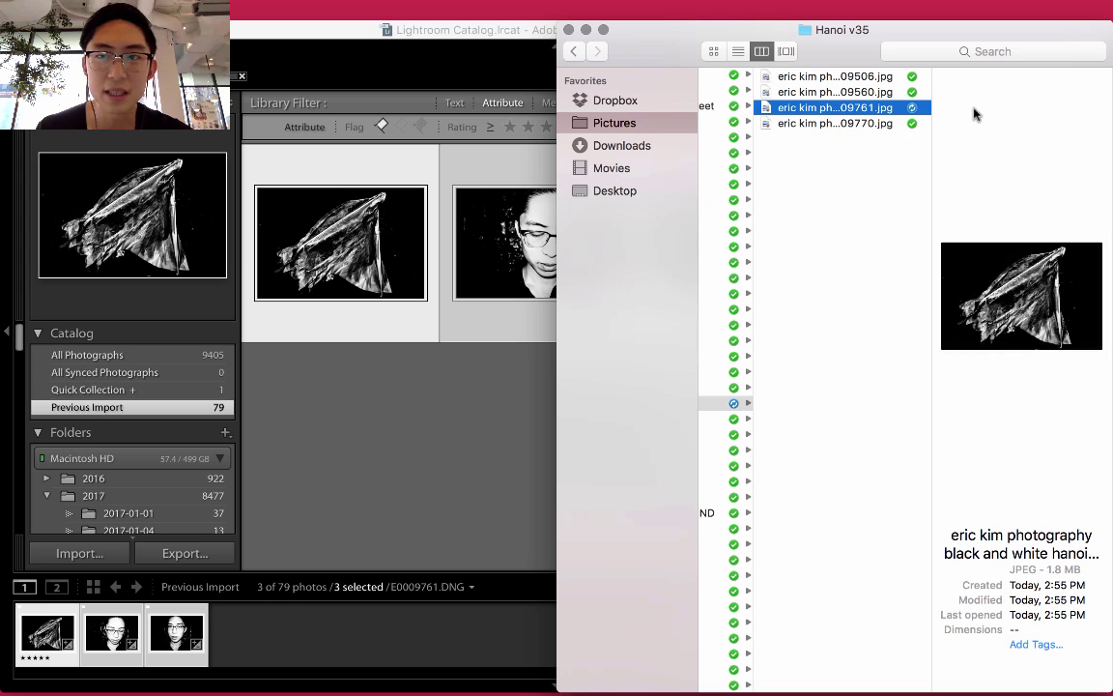
key("Down")
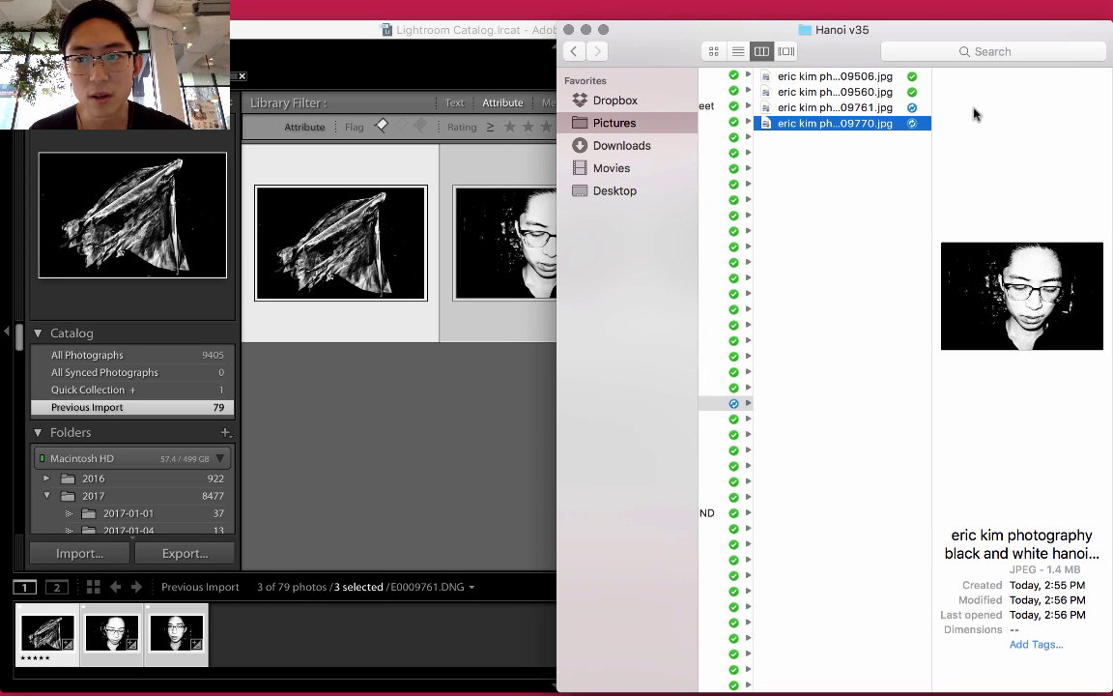
key("Up")
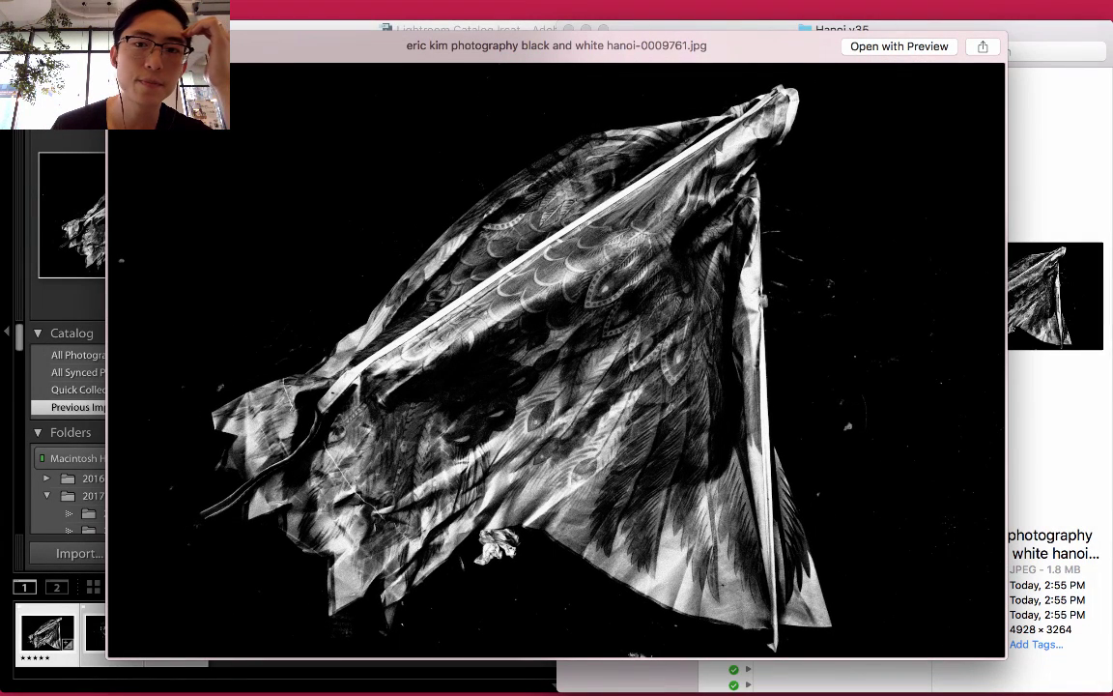
Step: Close the Quick Look preview, return to Hanoi v35, and launch Flume through Spotlight
key("space")
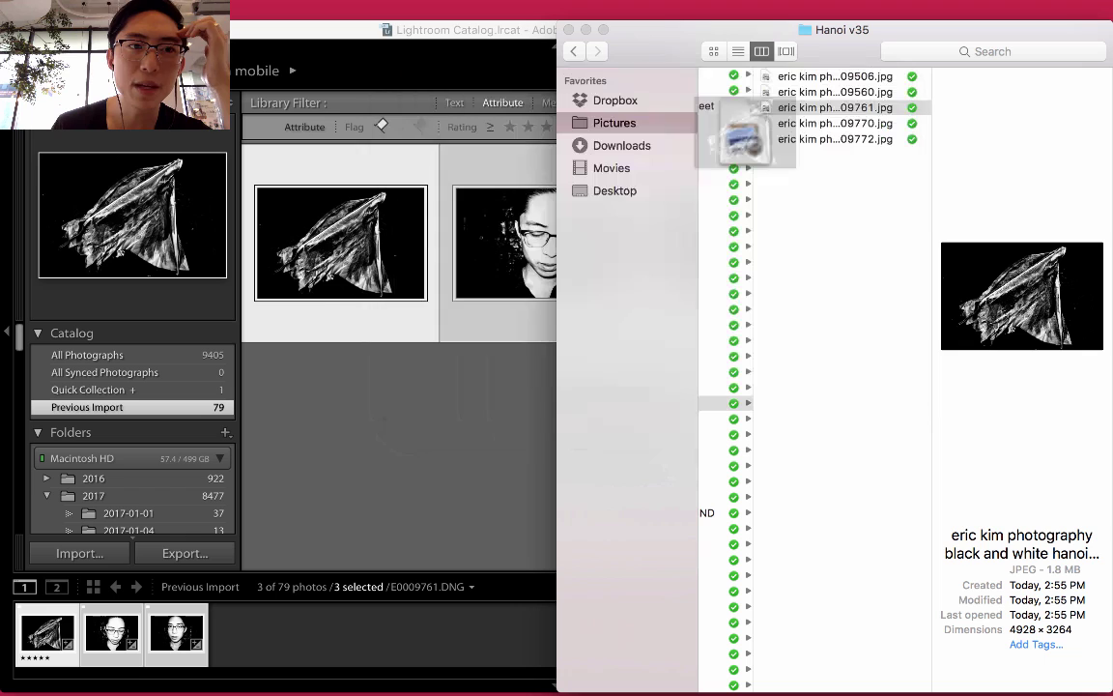
key("Left")
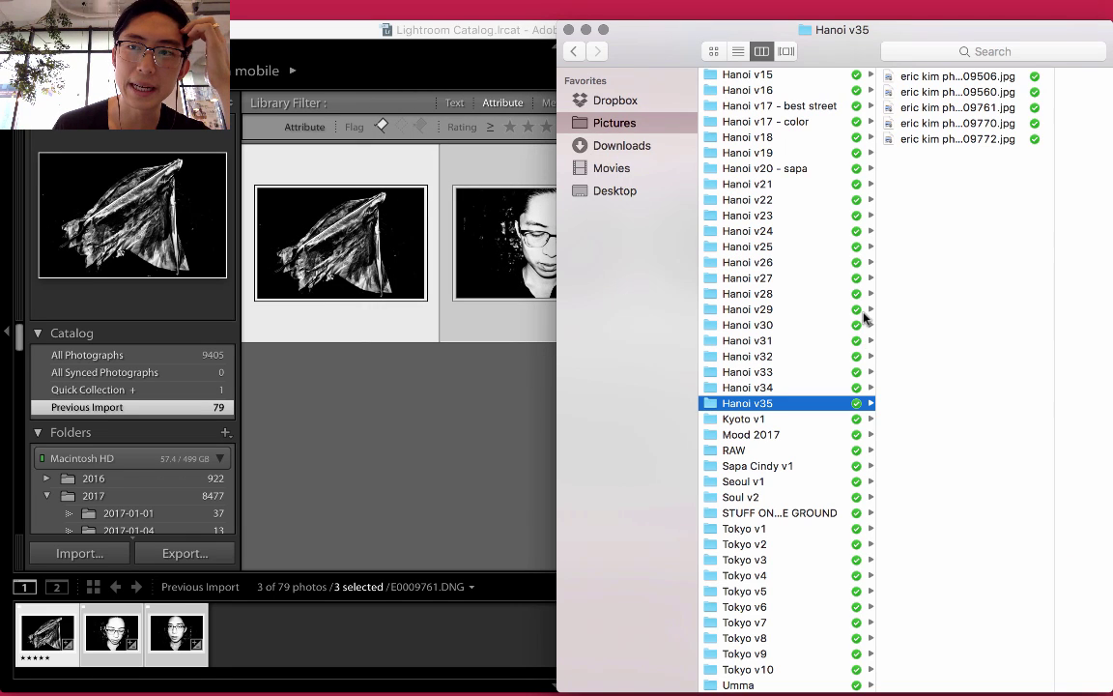
left_click(1089, 6)
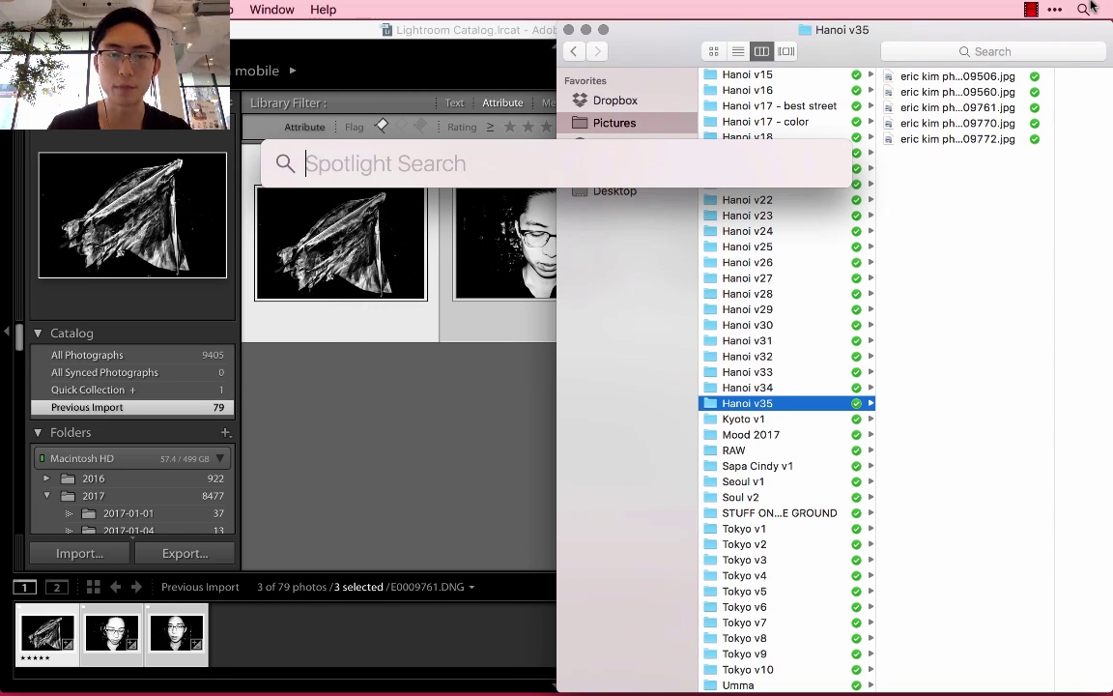
type("flume")
key("Return")
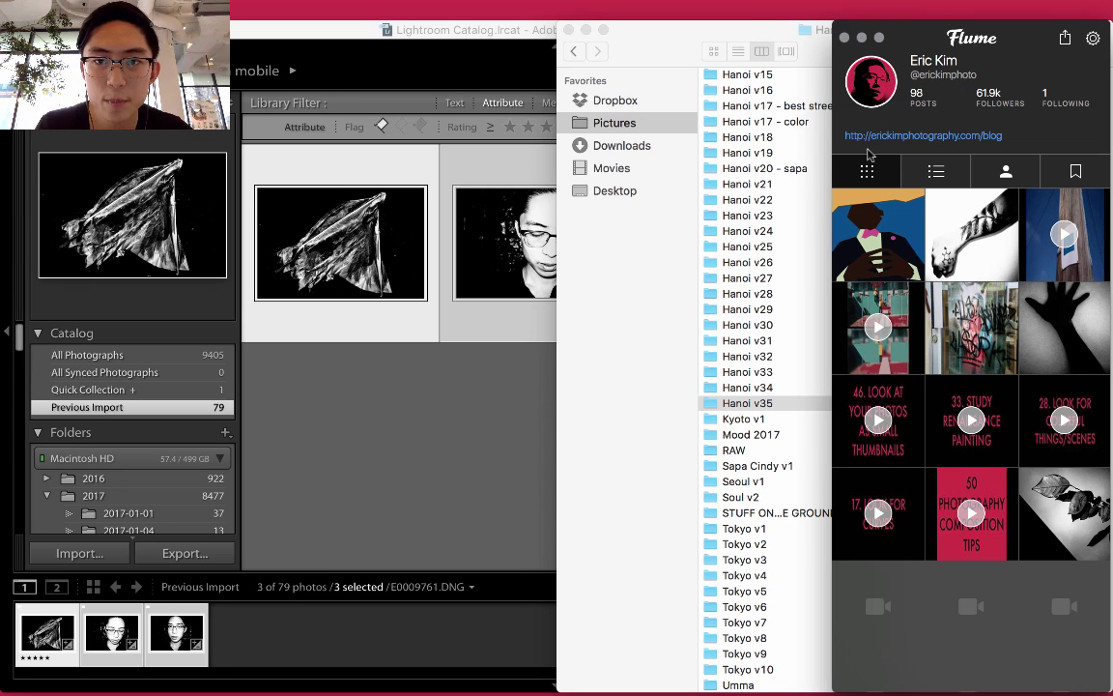
Step: Start a new Flume post and drag photo 0009761.jpg from Hanoi v35 into it
key("super+n")
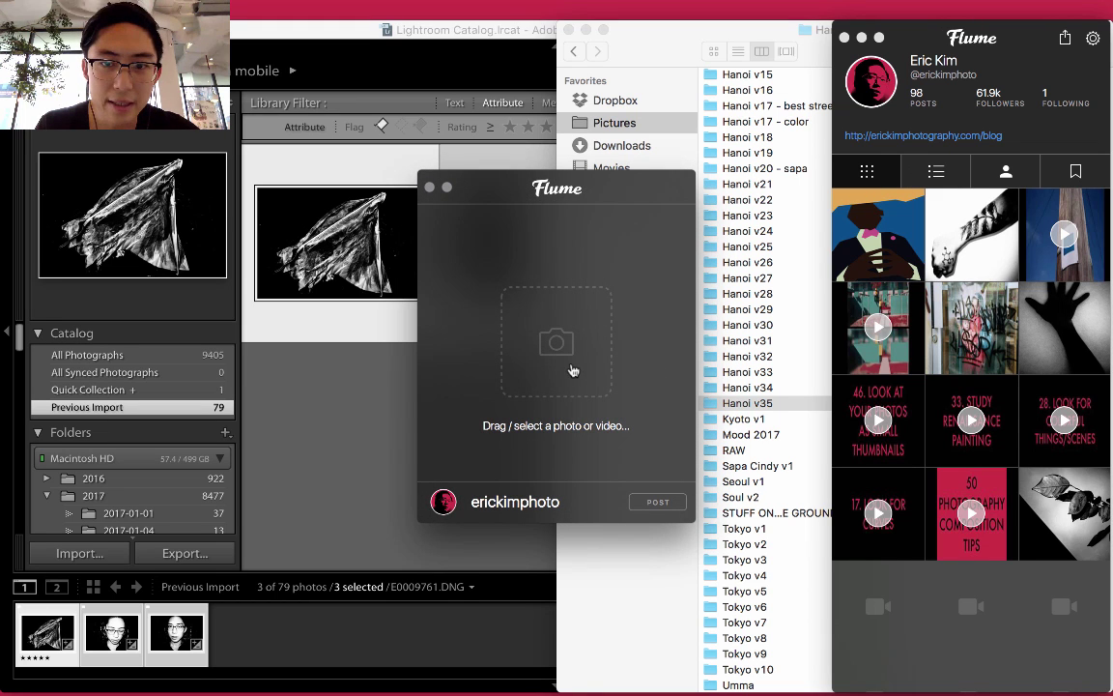
left_click_drag(636, 186, 465, 171)
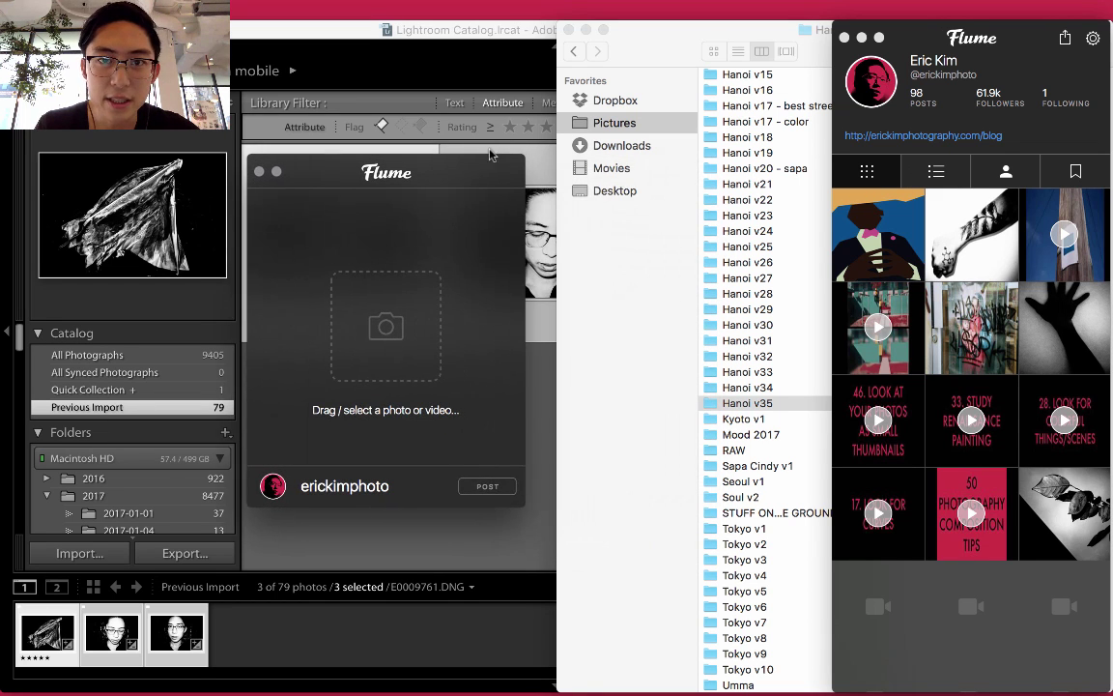
left_click(666, 31)
left_click(926, 125)
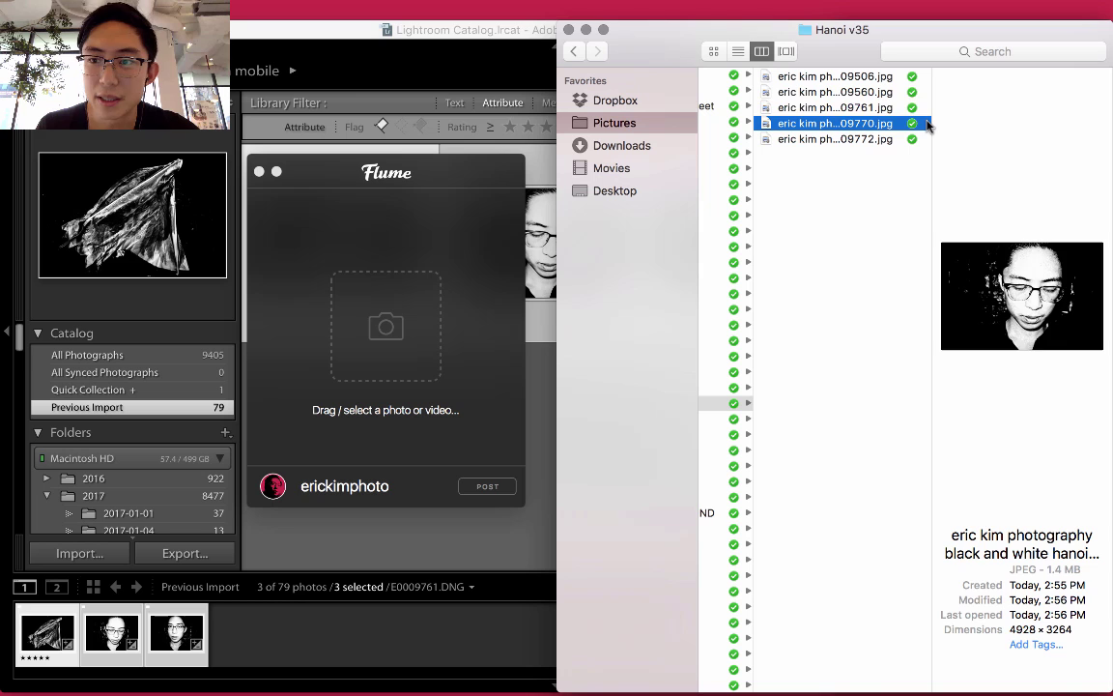
key("Up")
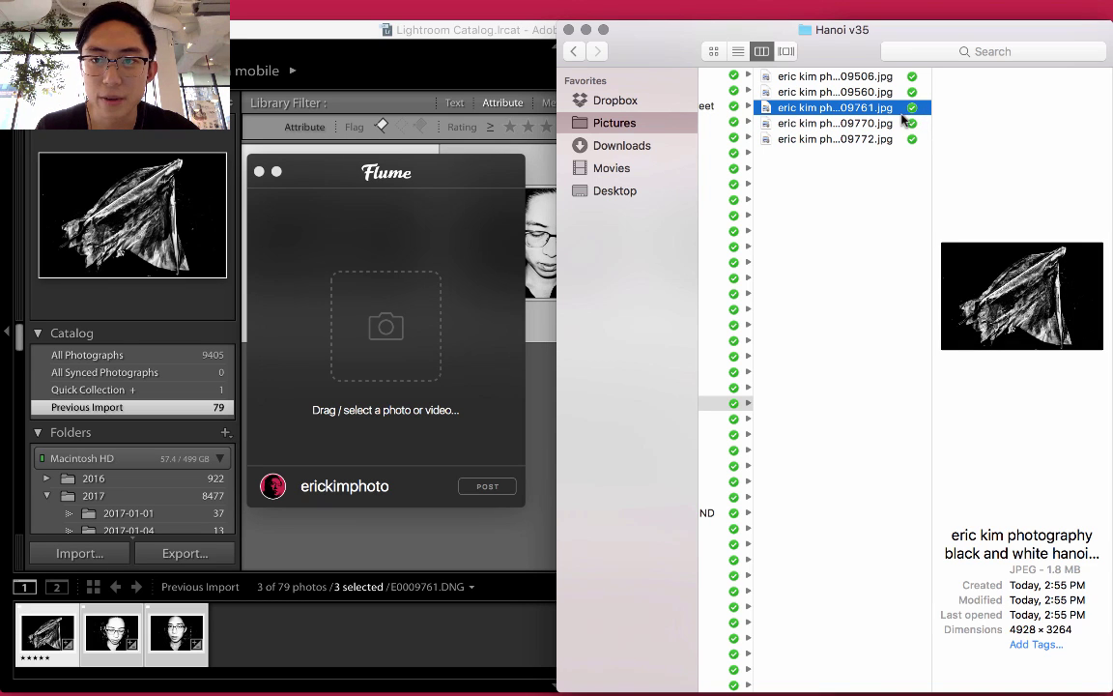
left_click_drag(826, 108, 385, 332)
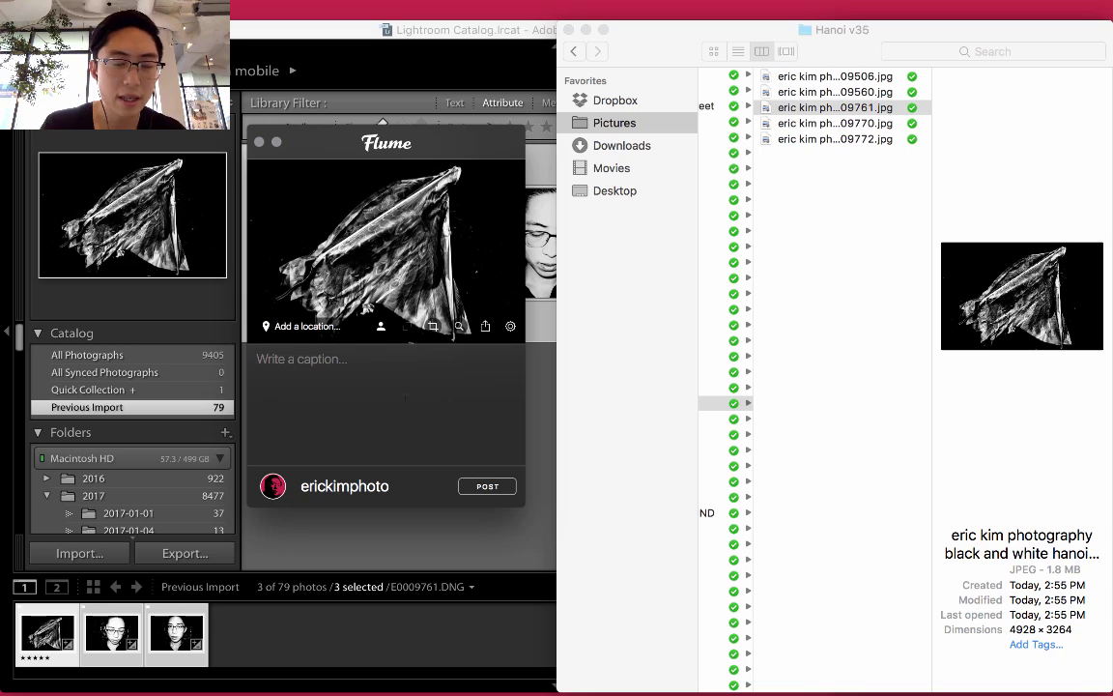
Step: Caption the post 'Hanoi, 2017', publish it, and bring the Flume profile back up
type("Hanoi, 2017")
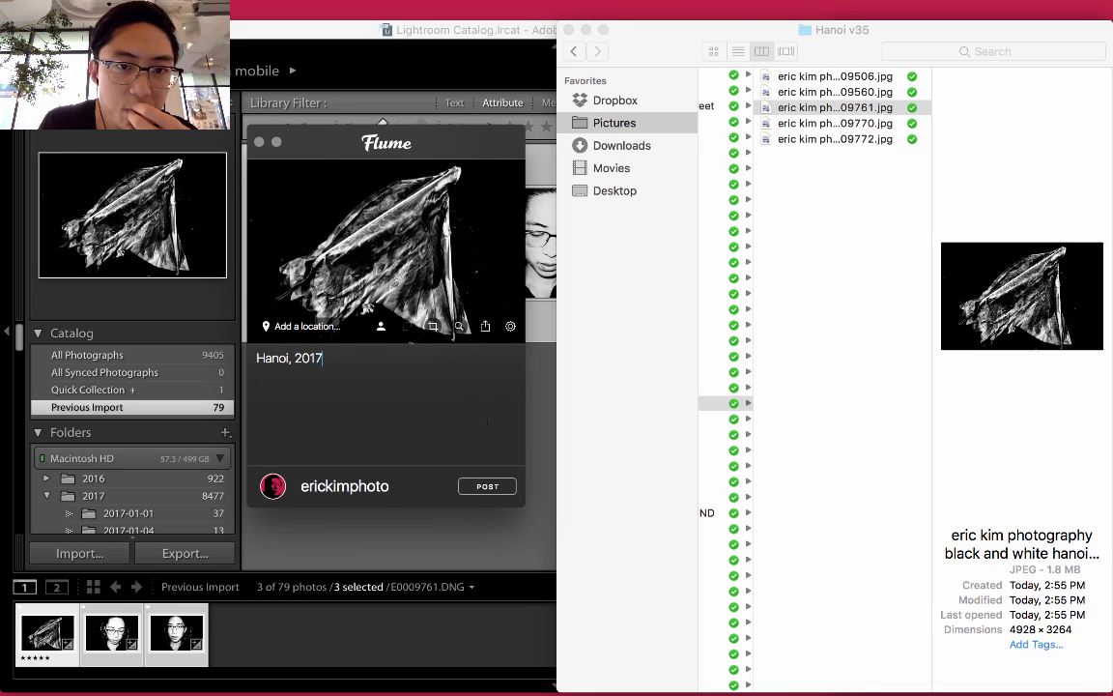
left_click(475, 491)
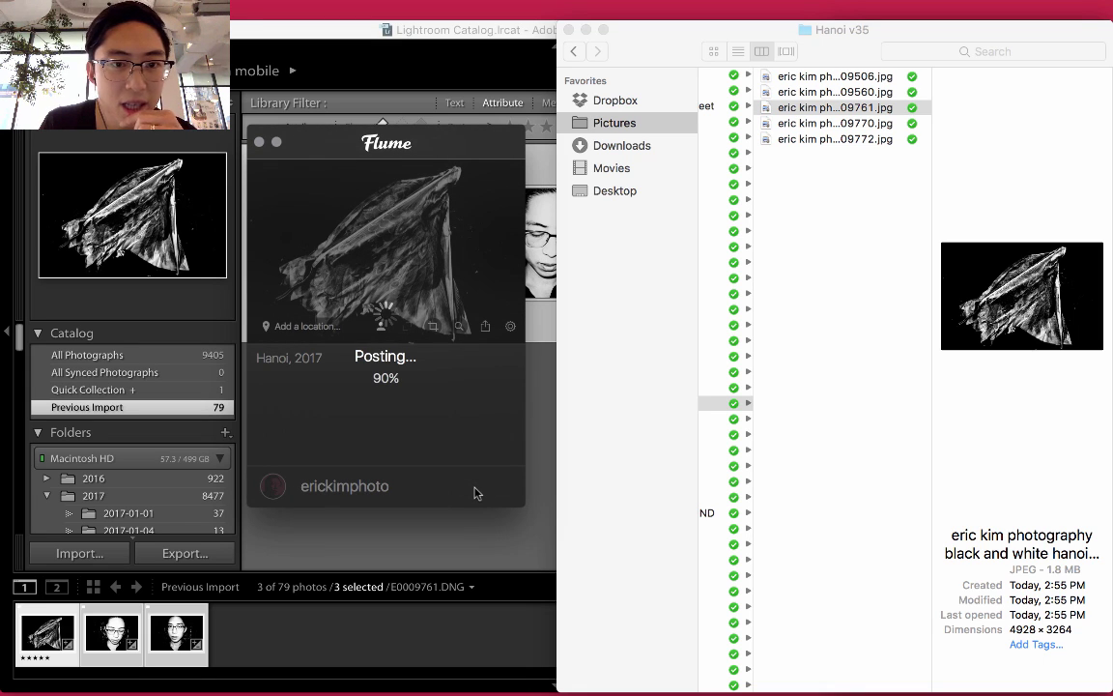
mouse_move(633, 669)
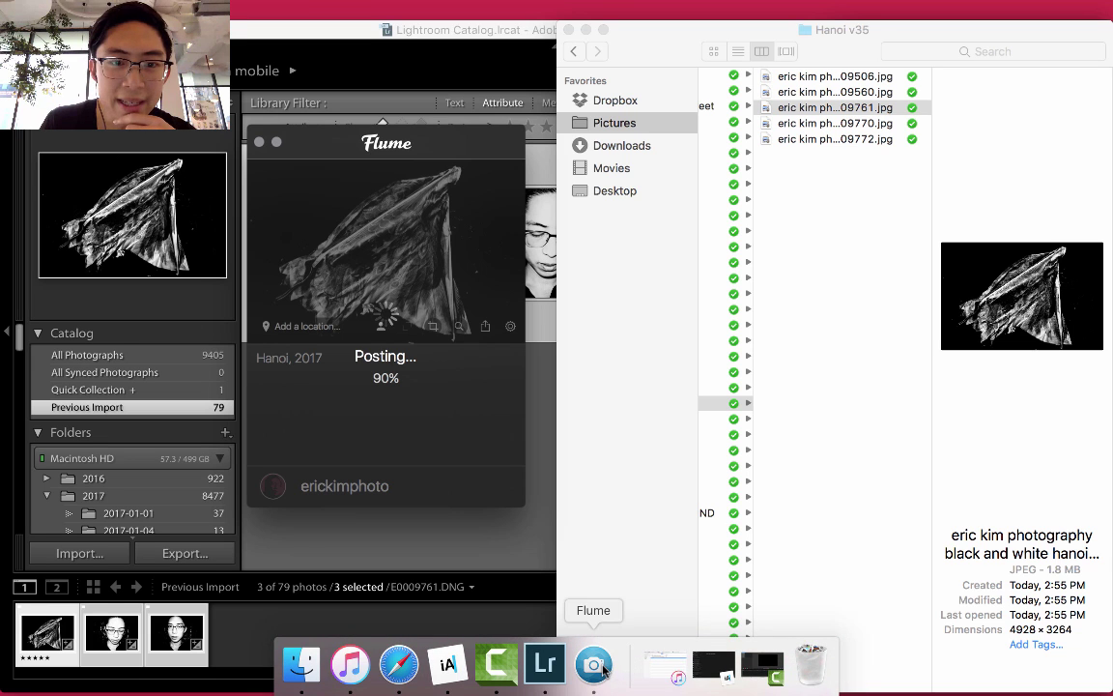
left_click(598, 665)
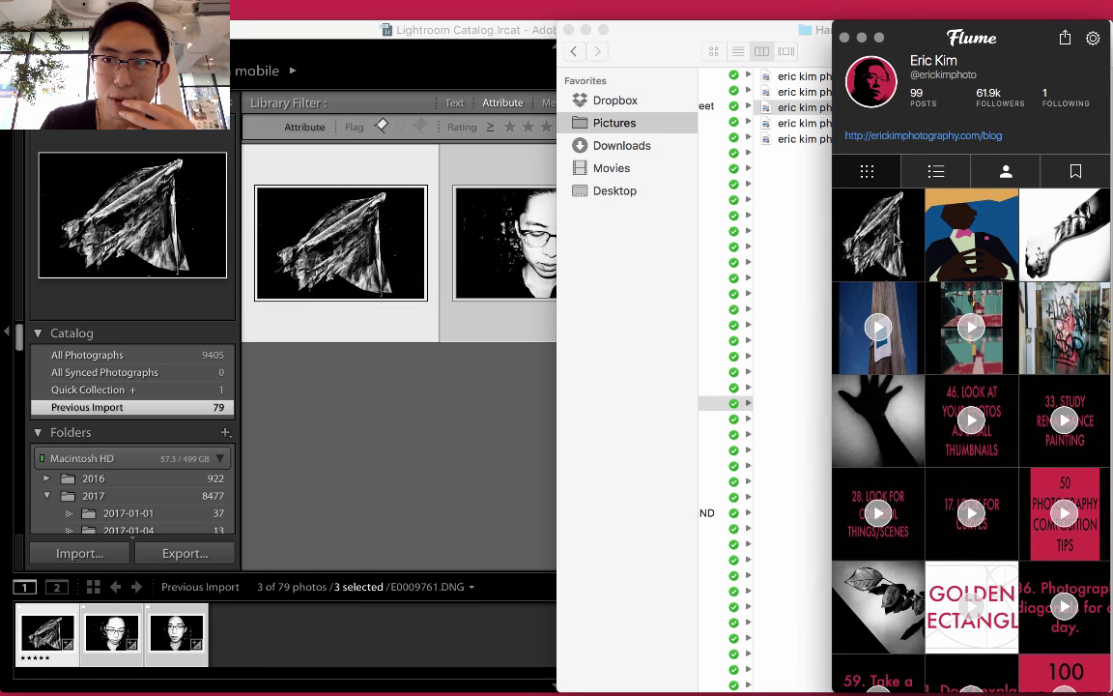
Step: Check the newest post in Flume, close Flume, and hide Lightroom, leaving Finder showing
left_click(896, 239)
left_click(933, 39)
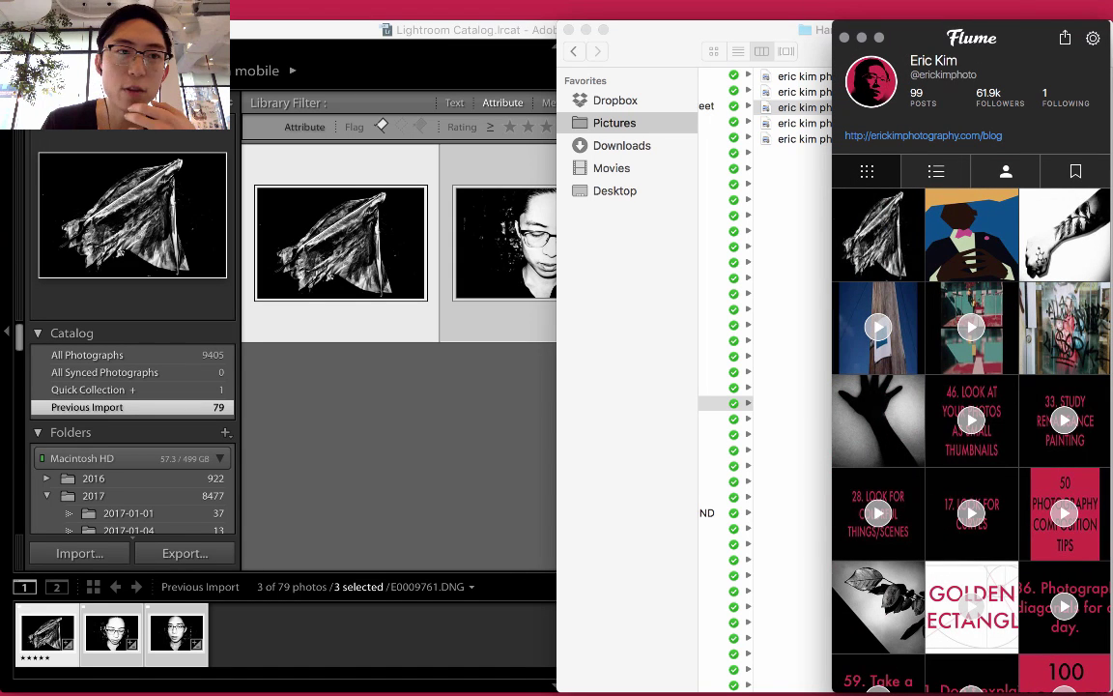
left_click(14, 9)
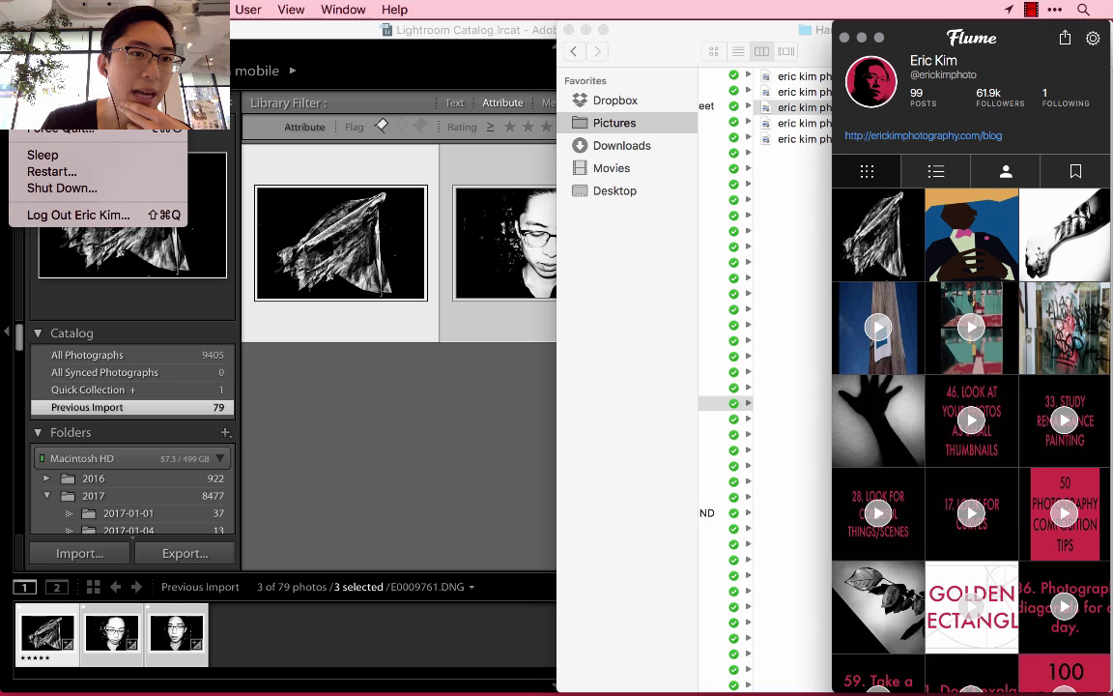
left_click(562, 240)
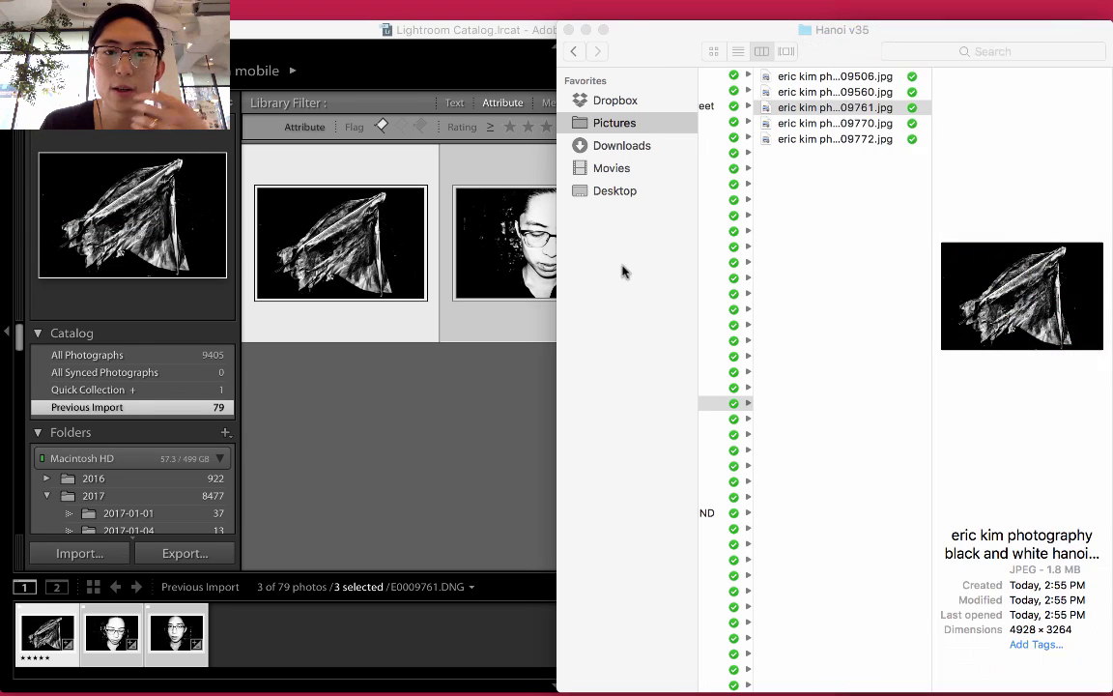
left_click(449, 470)
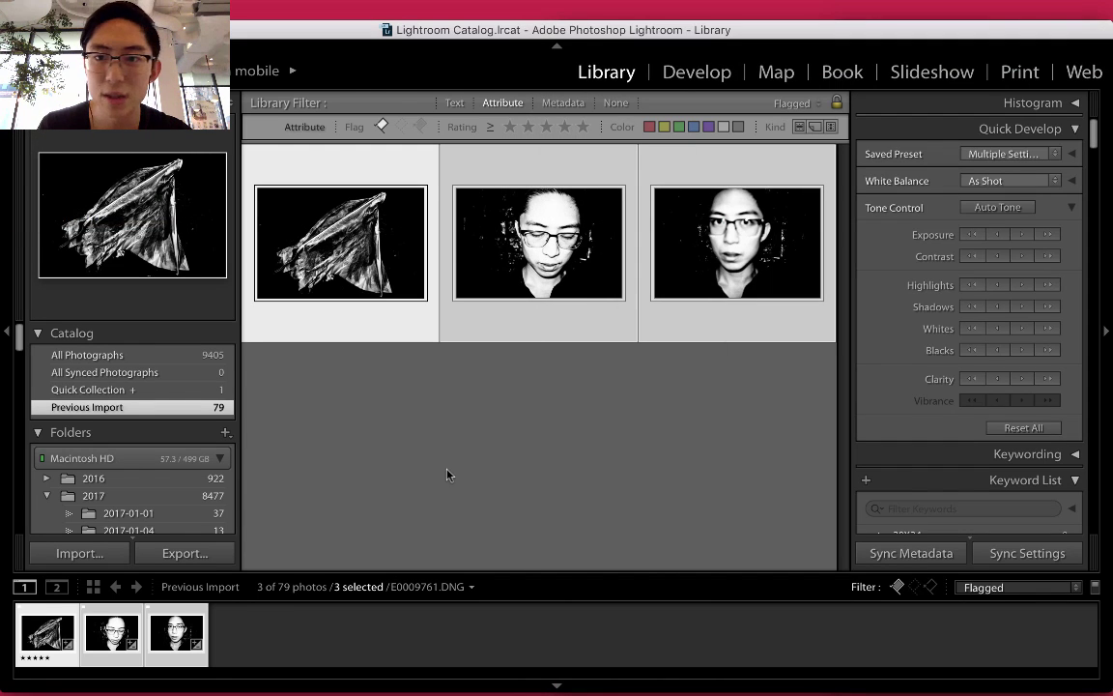
key("super+h")
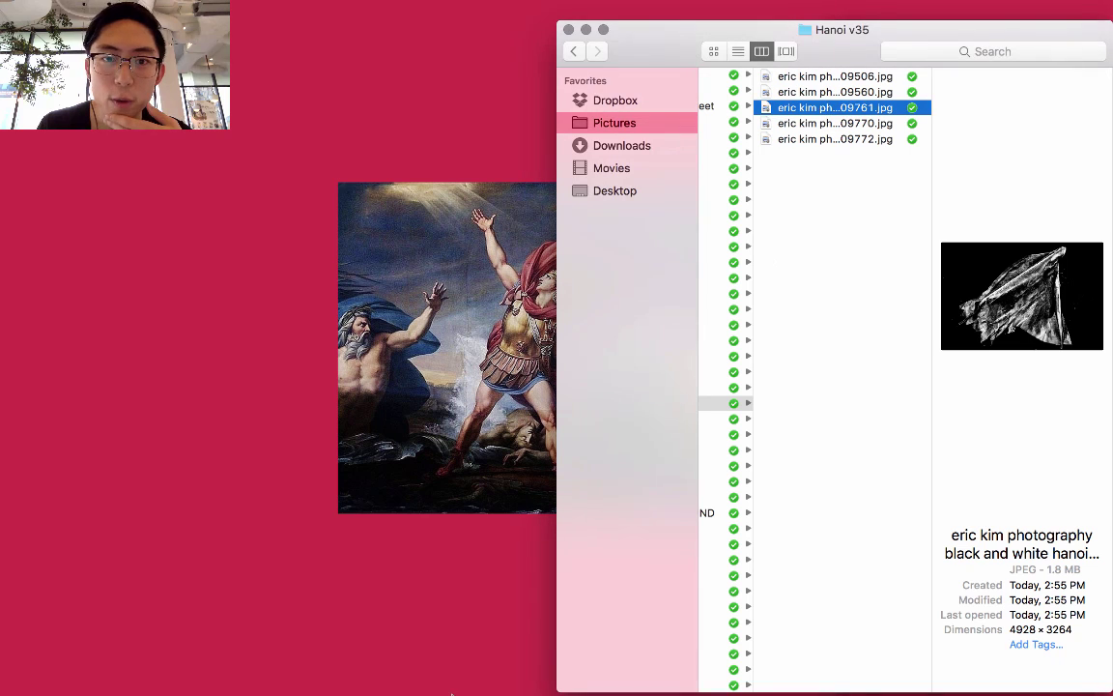
mouse_move(451, 691)
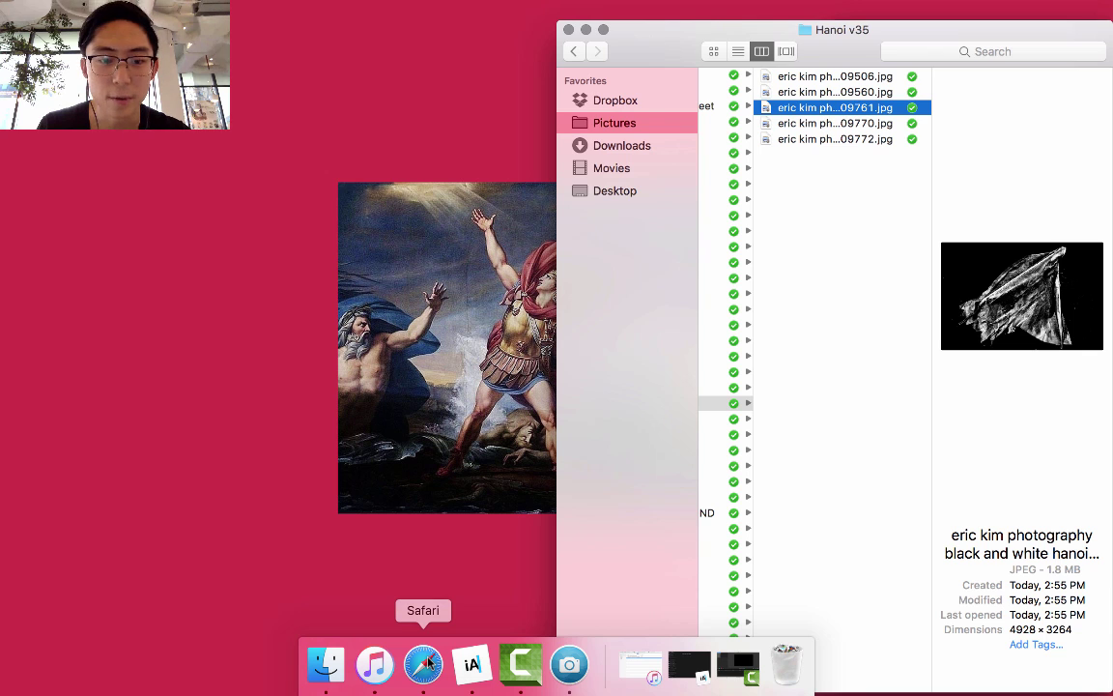
Step: Open flickr.com/upload in Safari and drag photo 0009761 from Finder onto it
left_click(427, 661)
type("flickr.com/upl")
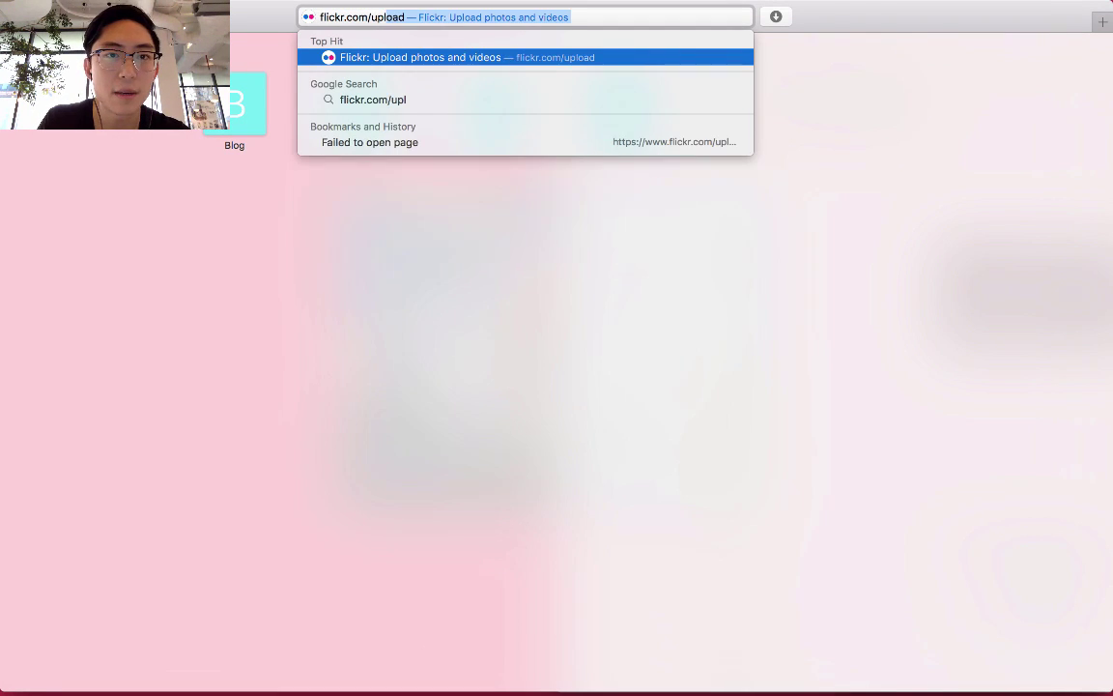
key("Return")
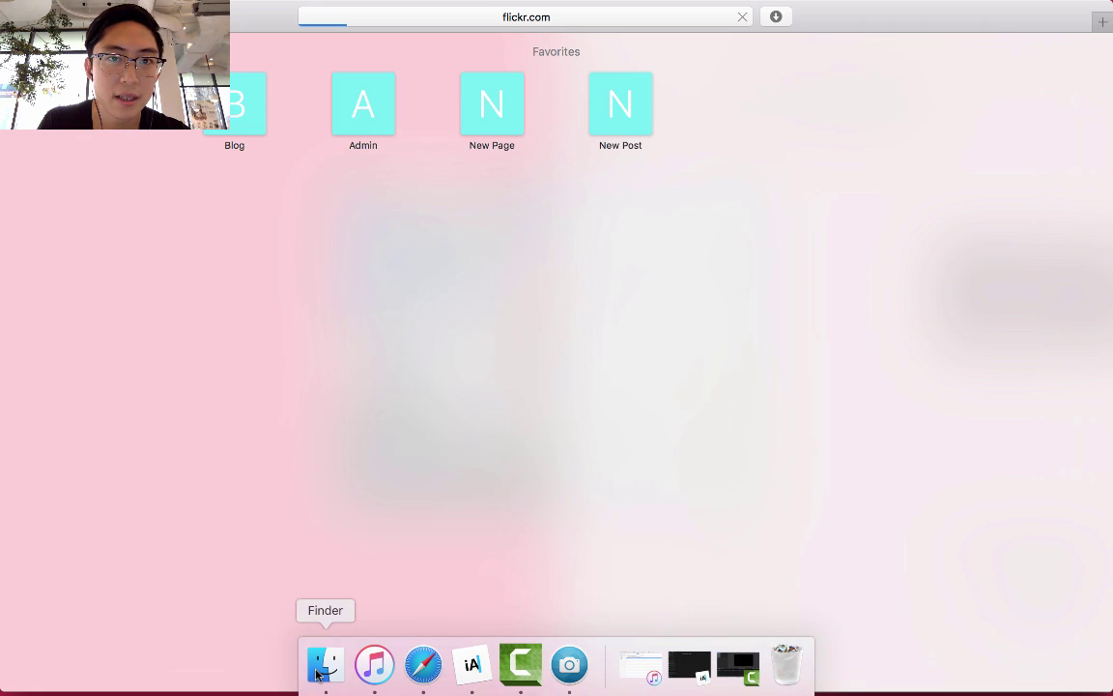
left_click(317, 672)
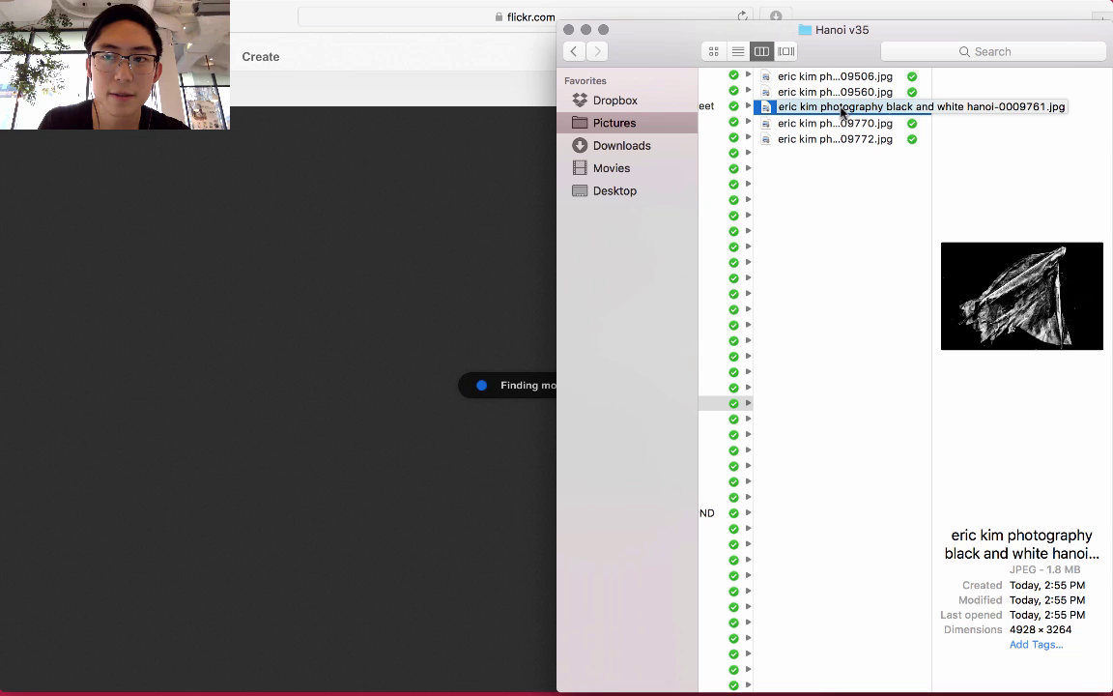
left_click_drag(834, 110, 478, 397)
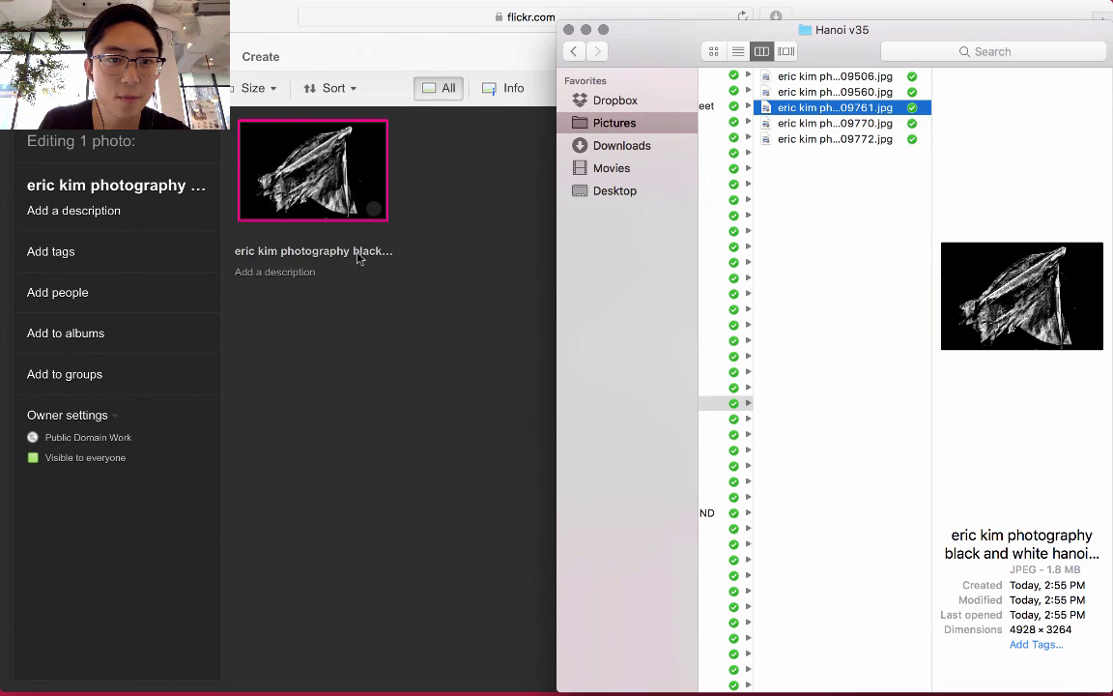
Step: Title the photo 'Hanoi, 2017' and paste the blog address as its description
left_click(356, 252)
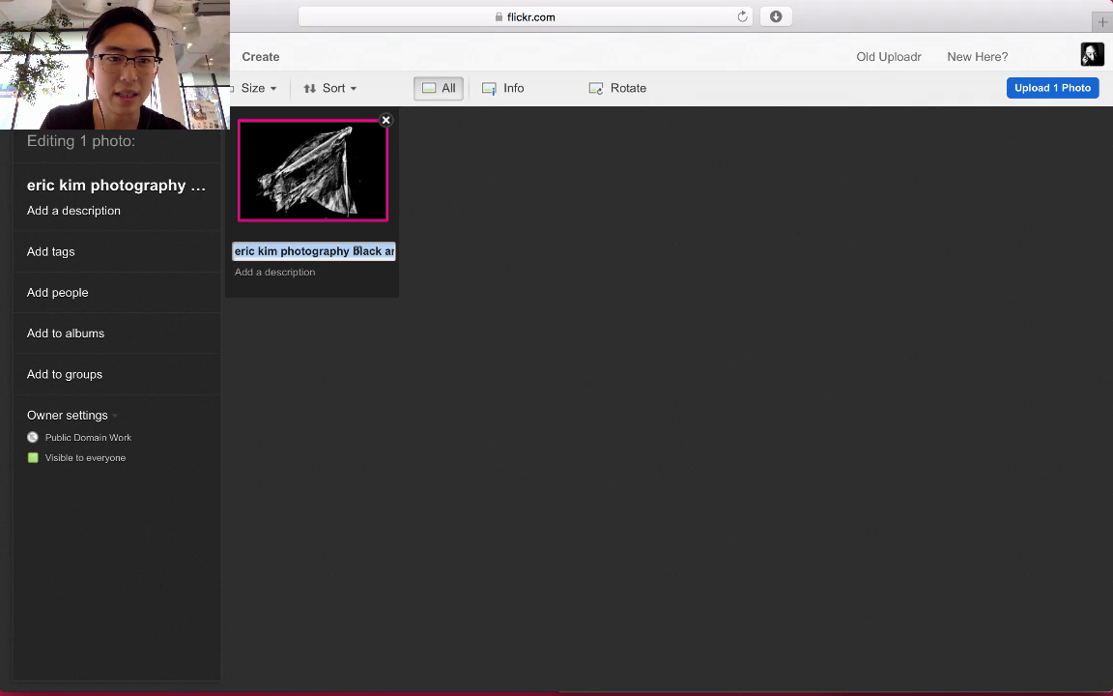
type("Hanoi, 2017")
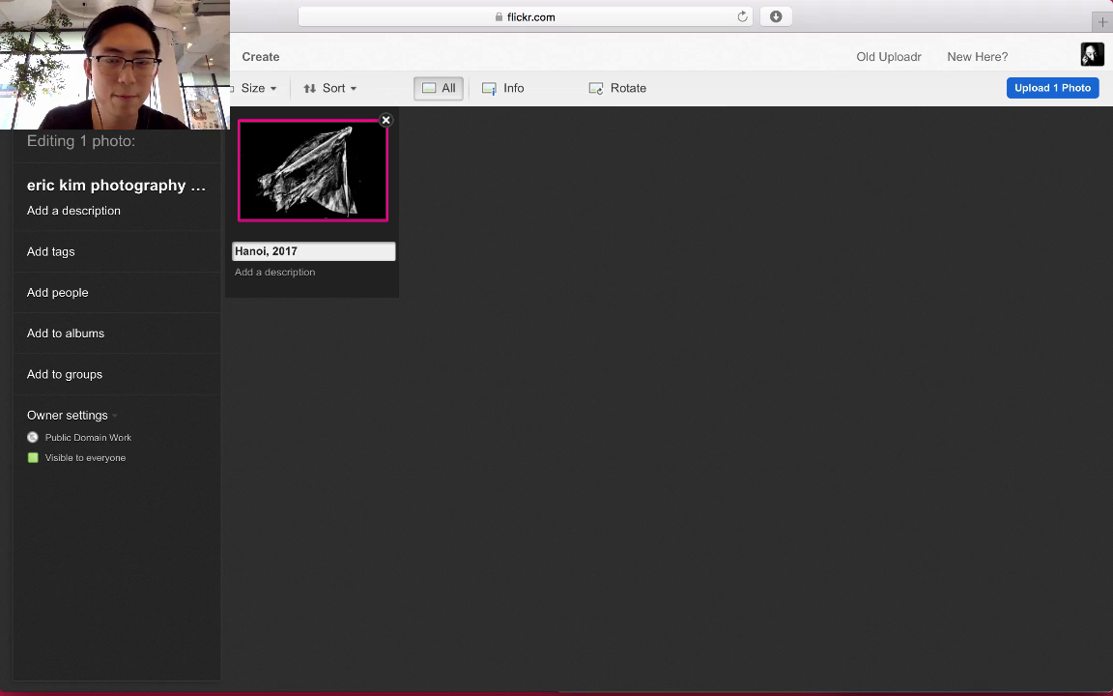
key("super+t")
type("er")
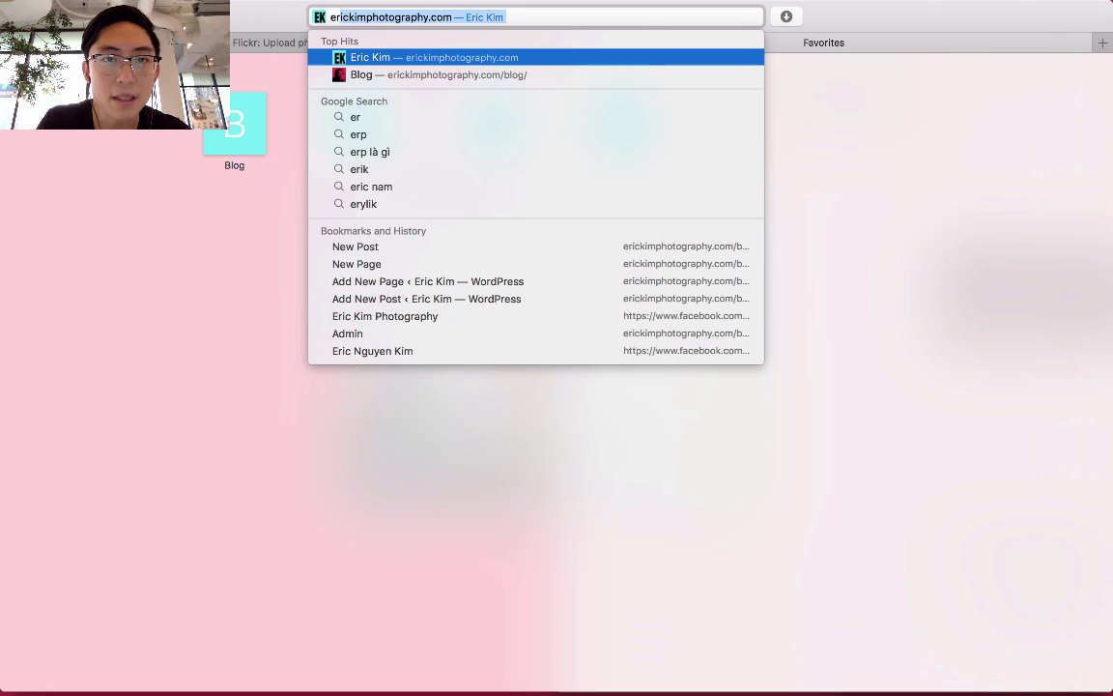
key("Down")
key("super+c")
key("super+w")
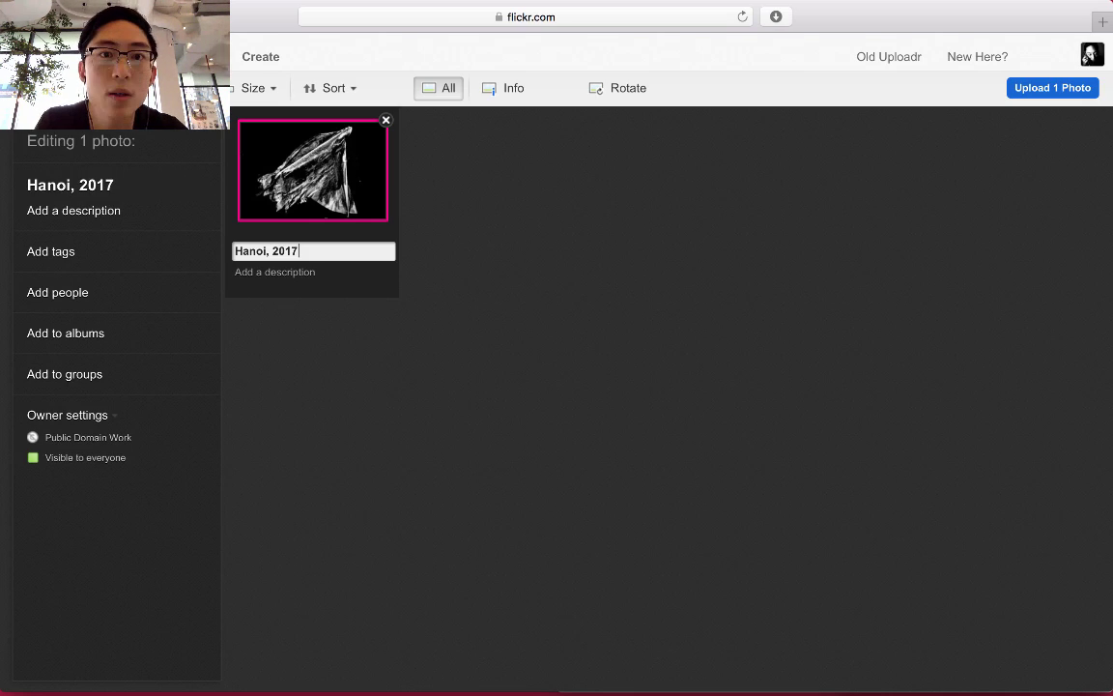
left_click(371, 274)
key("super+v")
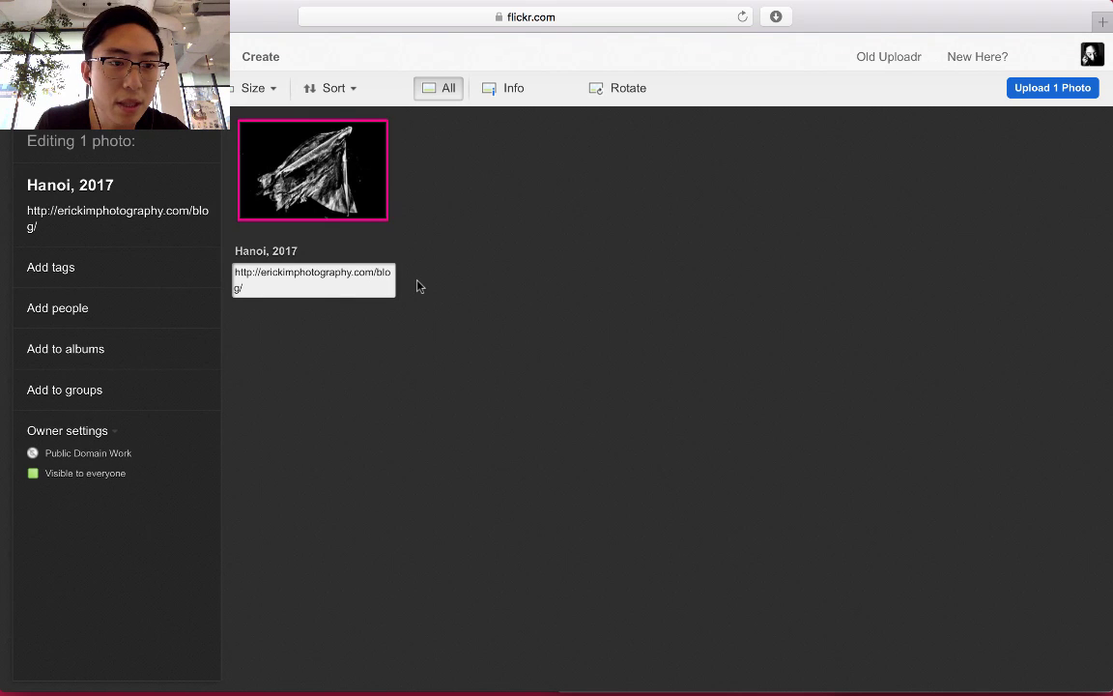
Step: Tag the photo black, and, white, ricoh, gr, ii, triangle, kite and minimalism
left_click(137, 265)
type("black and white")
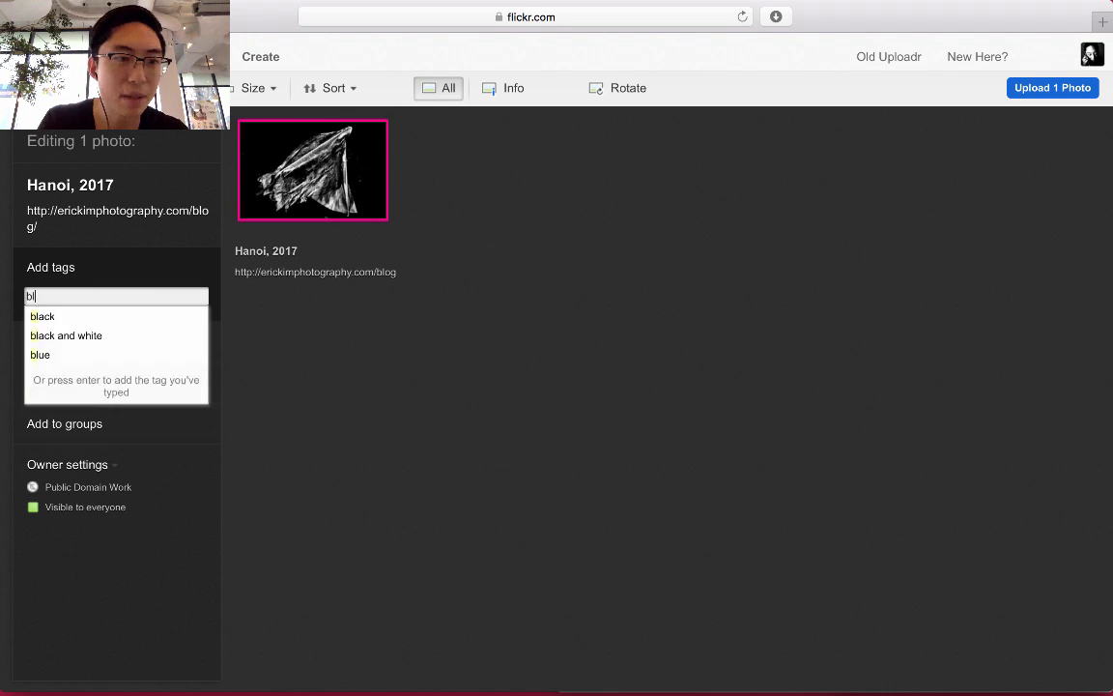
key("Return")
type("ricoh gr ii")
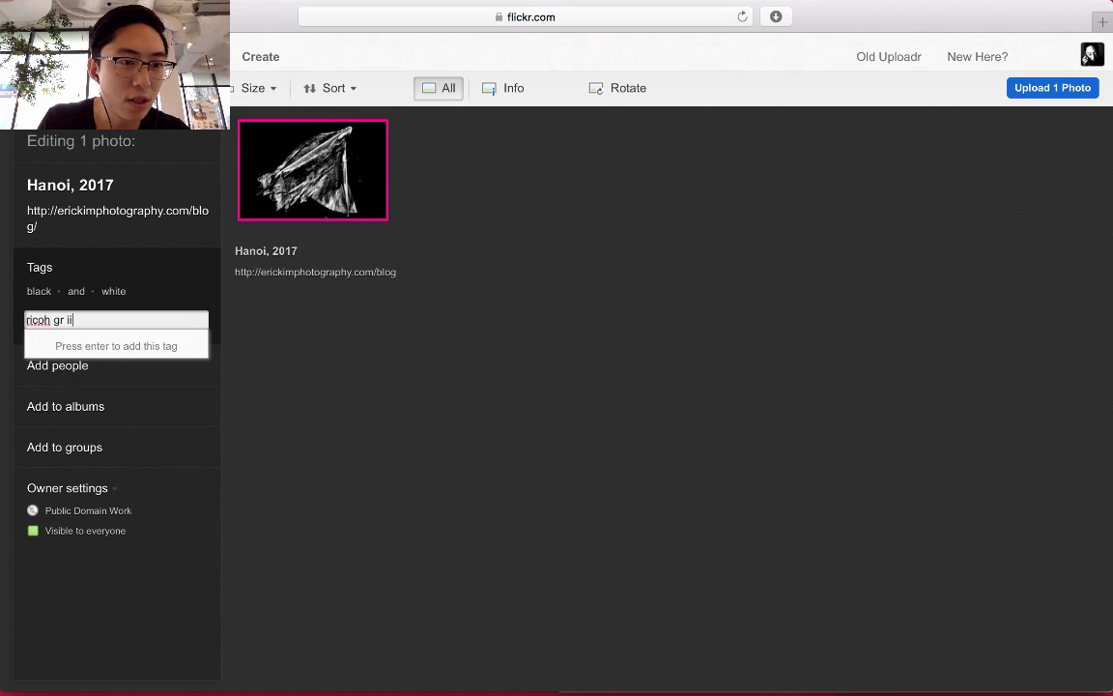
key("Return")
type("triangle")
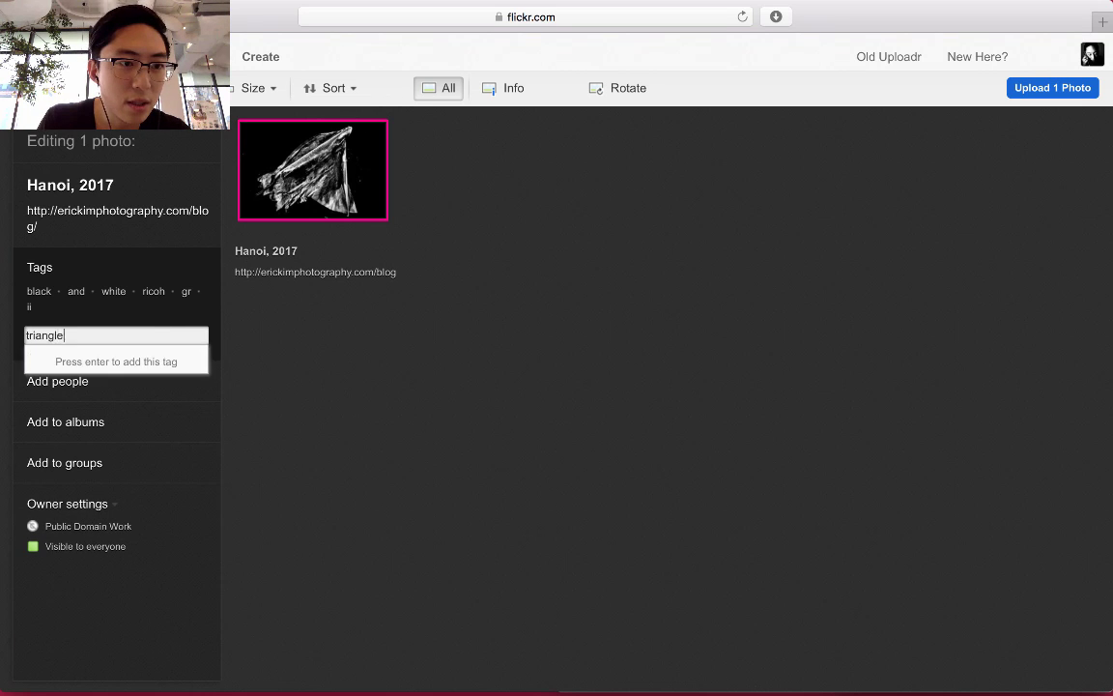
key("Return")
type("kite")
key("Return")
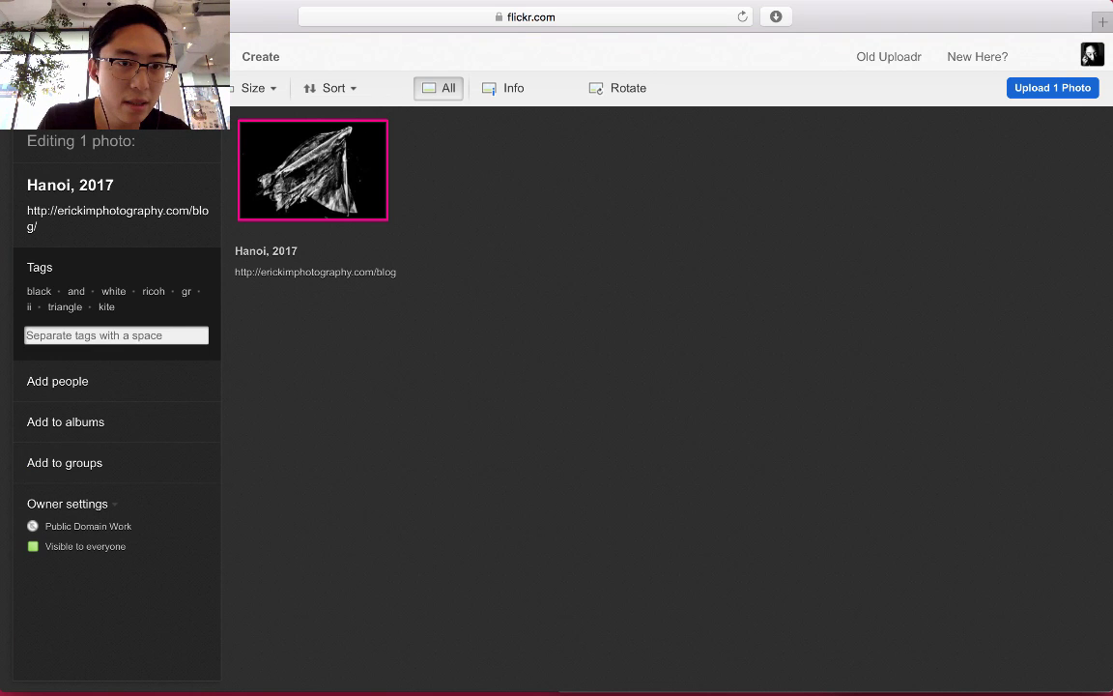
type("minimalism")
key("Return")
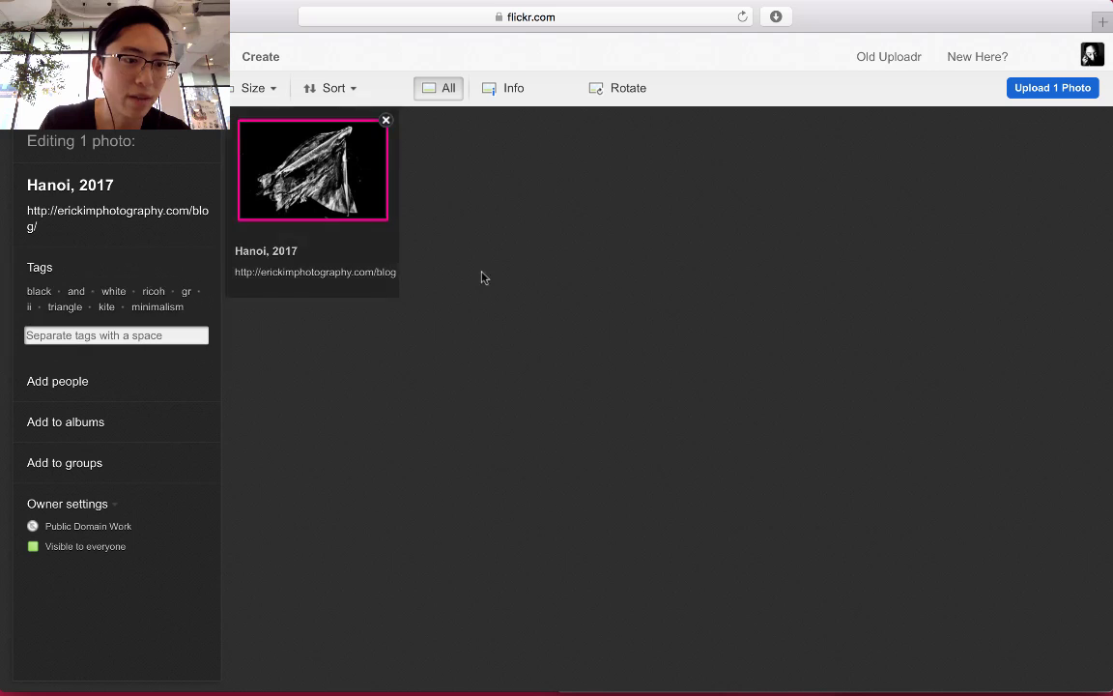
mouse_move(100, 529)
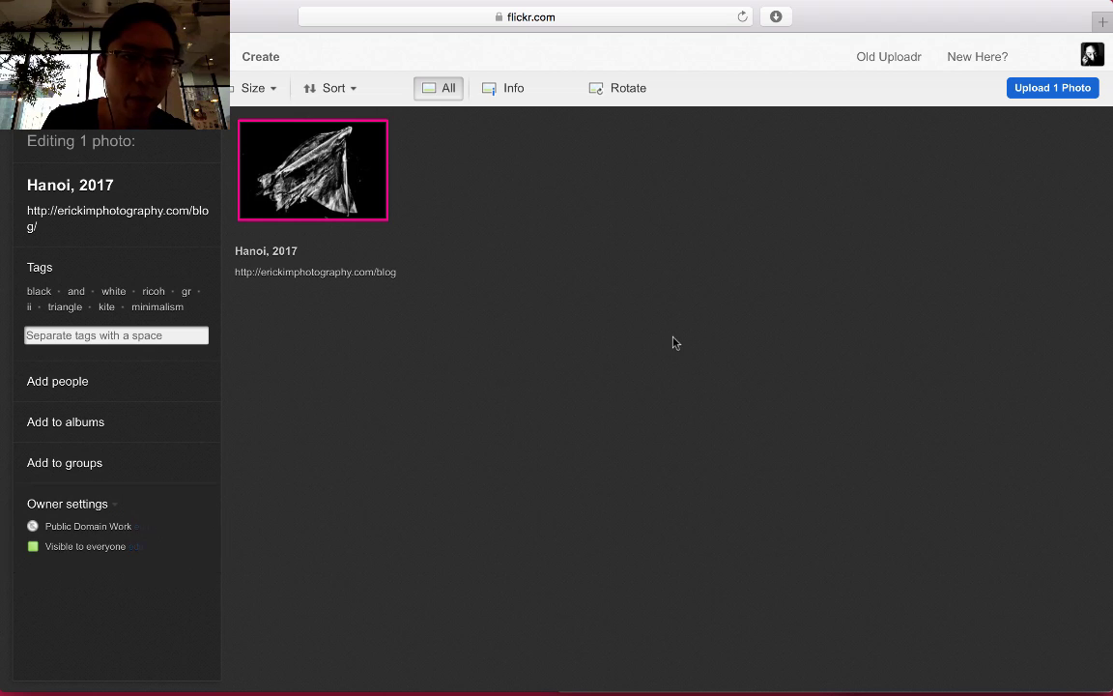
left_click(1056, 94)
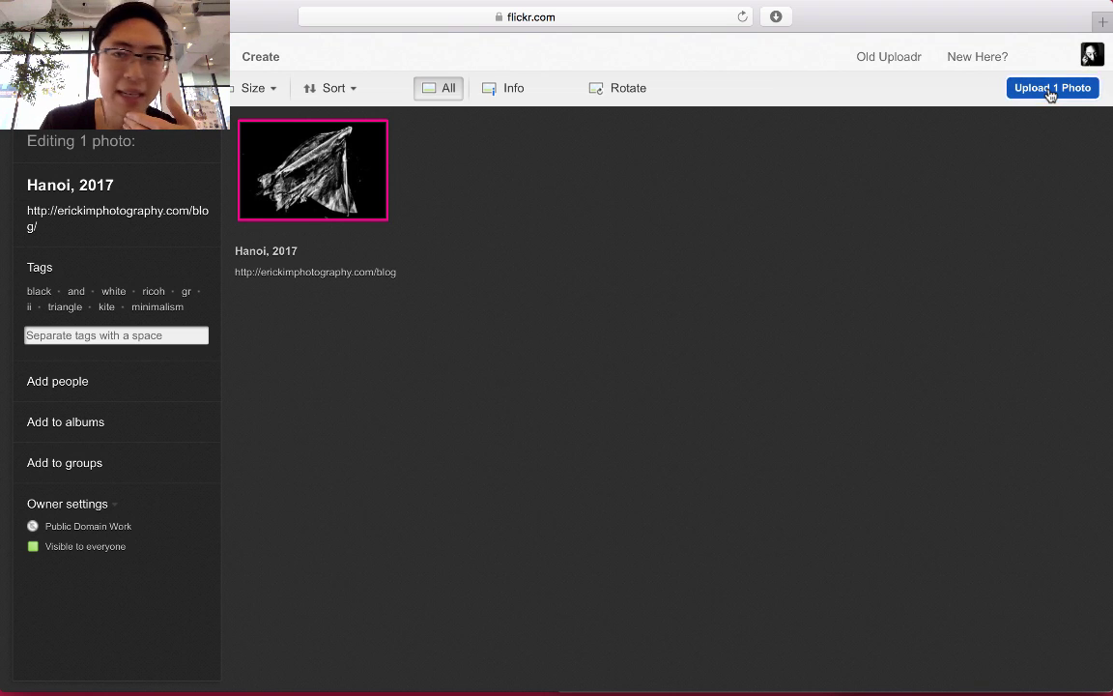
Step: Upload and confirm publishing the photo, check the photostream, then leave full-screen Safari
left_click(1050, 92)
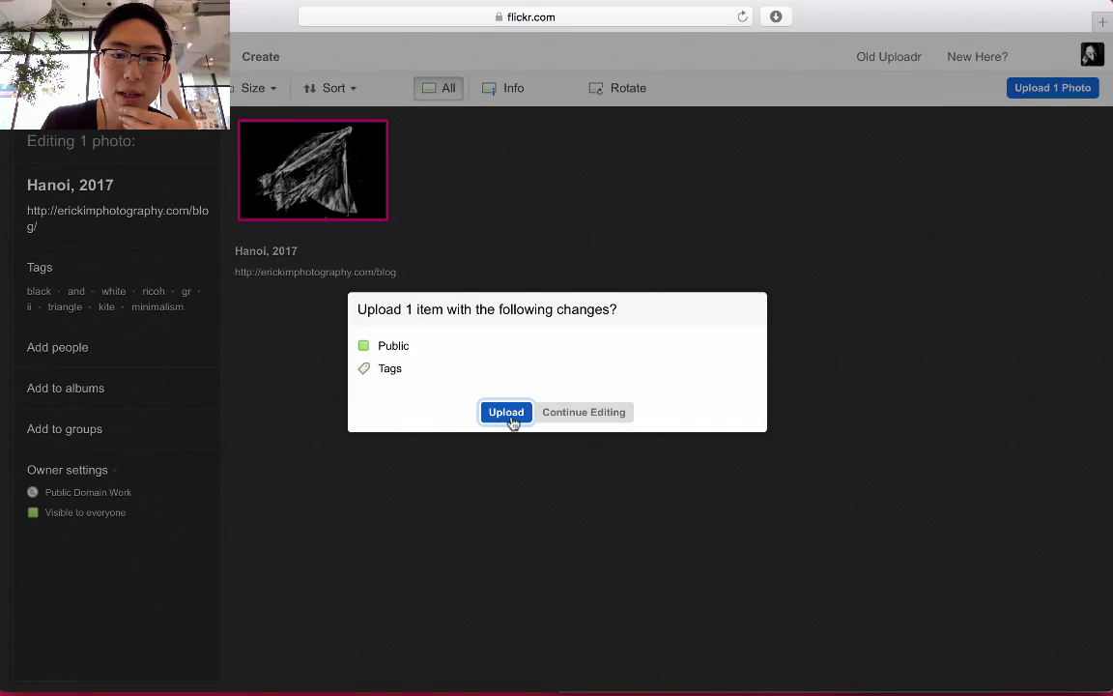
left_click(510, 418)
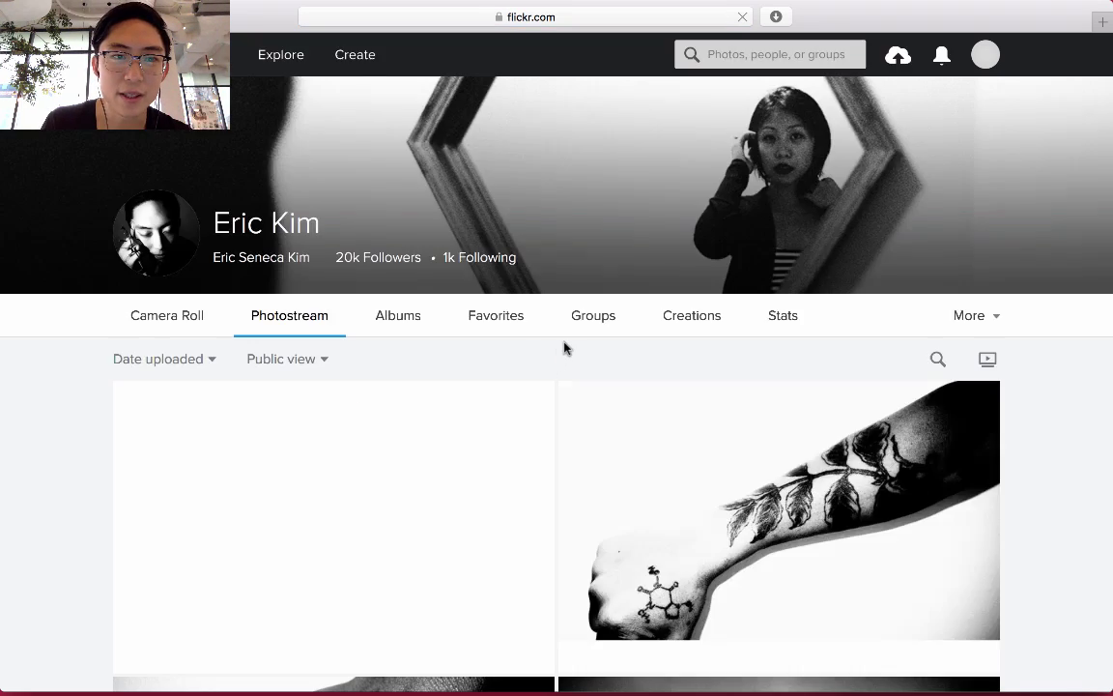
scroll(565, 346, "down", 4)
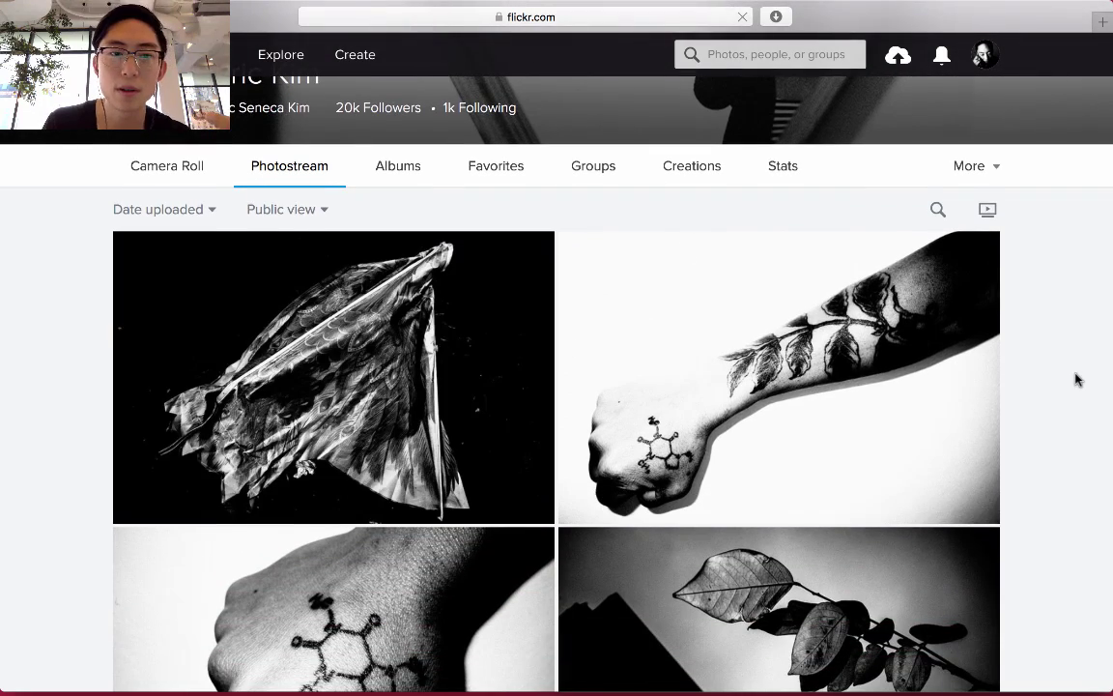
scroll(1075, 378, "down", 2)
scroll(1076, 378, "down", 6)
scroll(1075, 378, "up", 10)
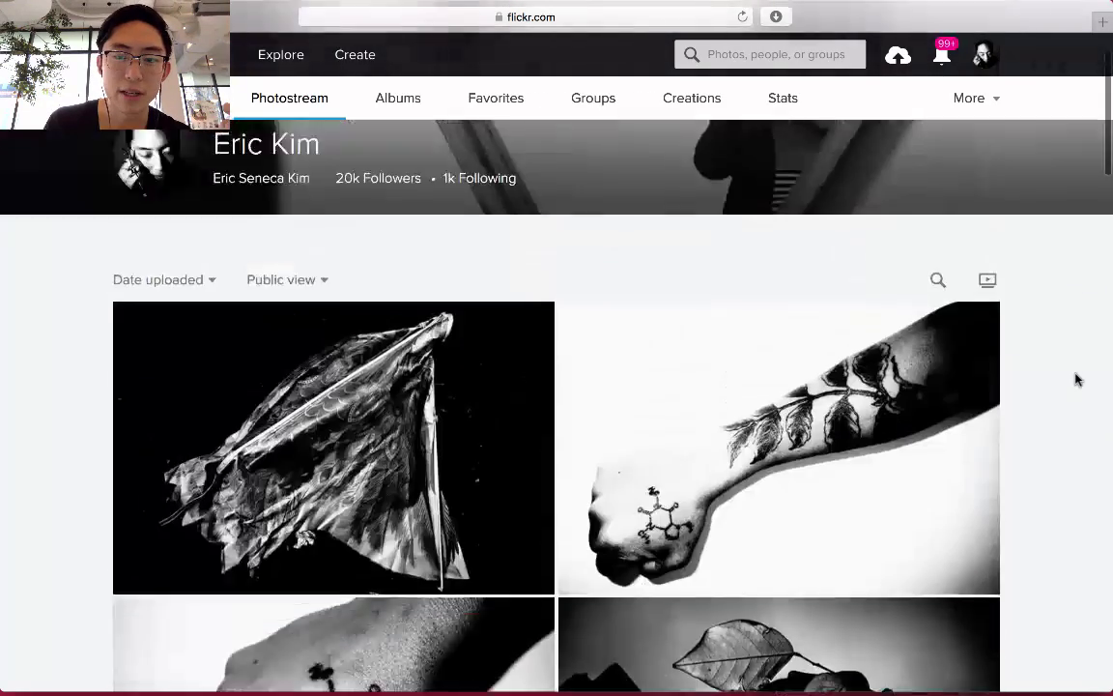
mouse_move(695, 684)
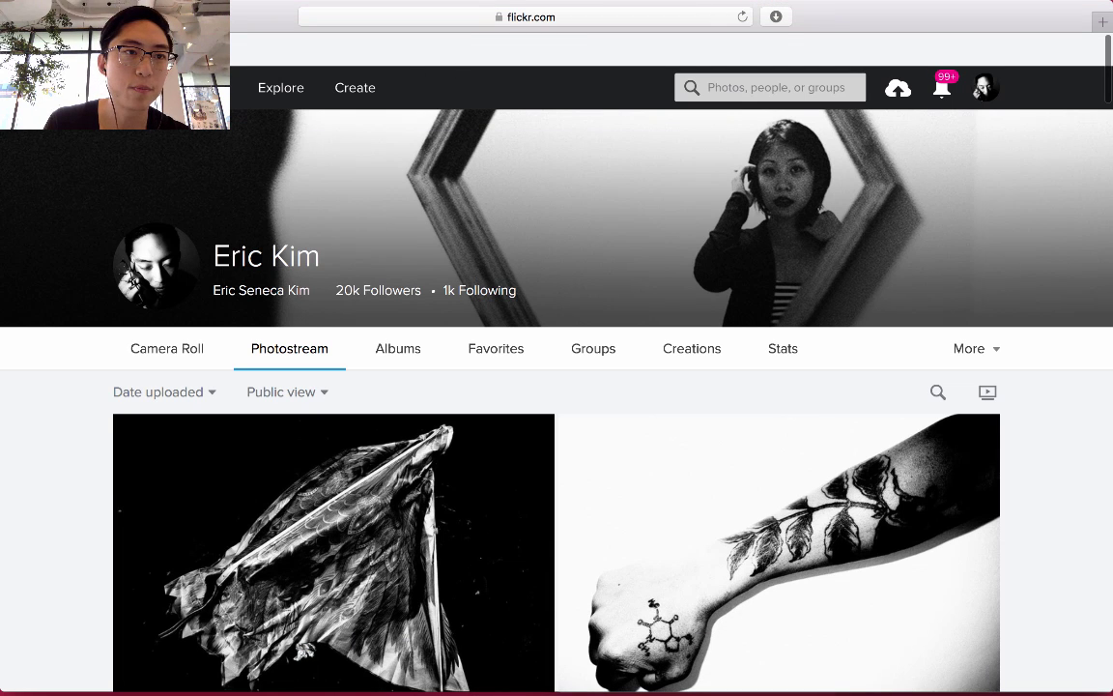
key("ctrl+Left")
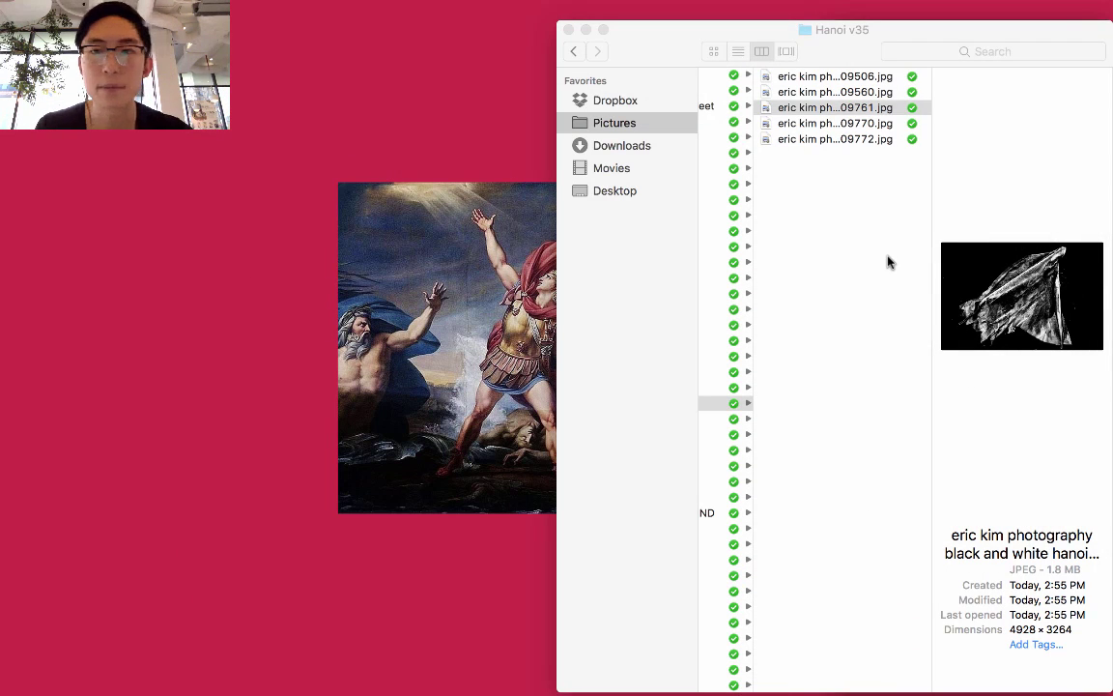
Step: Close the Hanoi v35 Finder window and the Flume window, then bring Safari forward
left_click(568, 30)
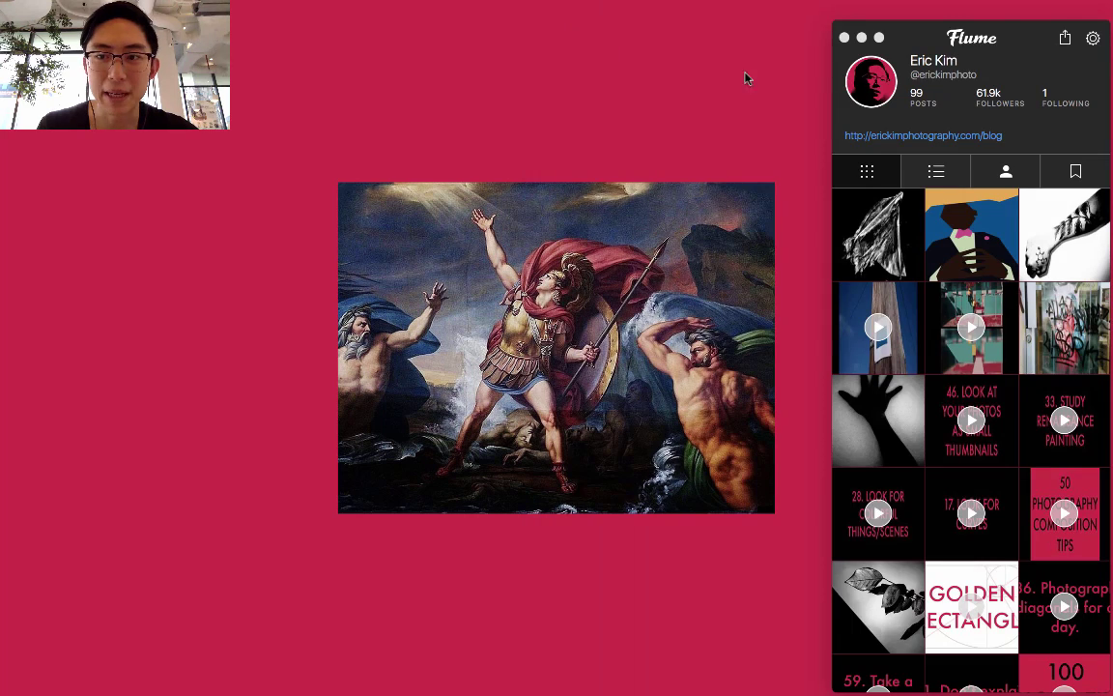
left_click(843, 38)
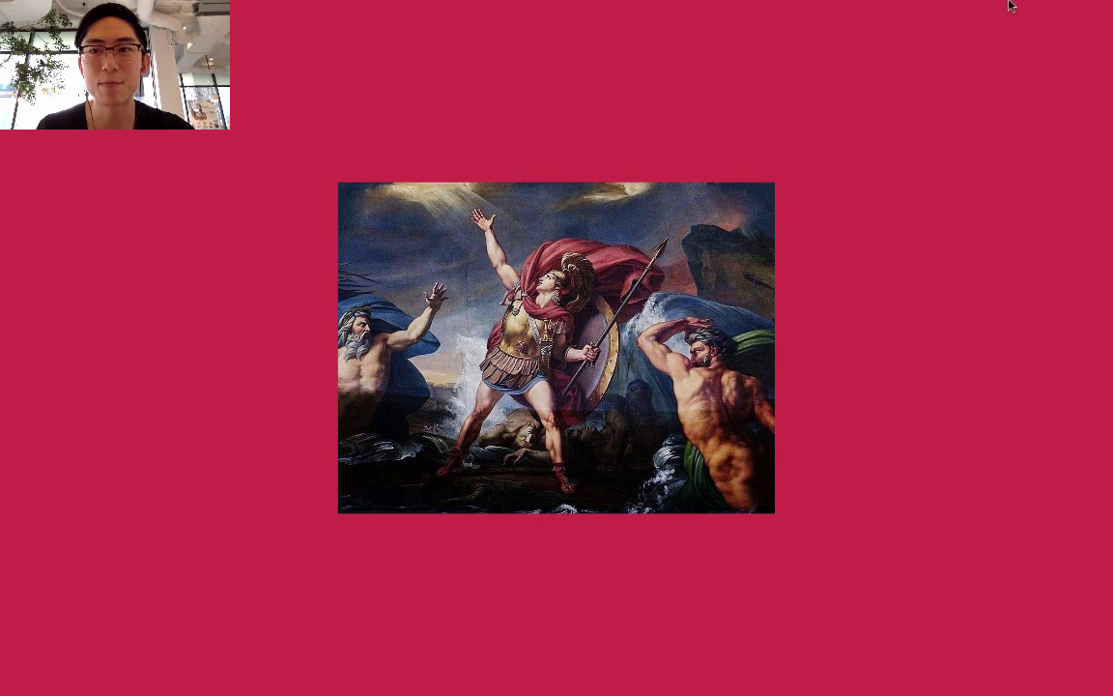
left_click(417, 665)
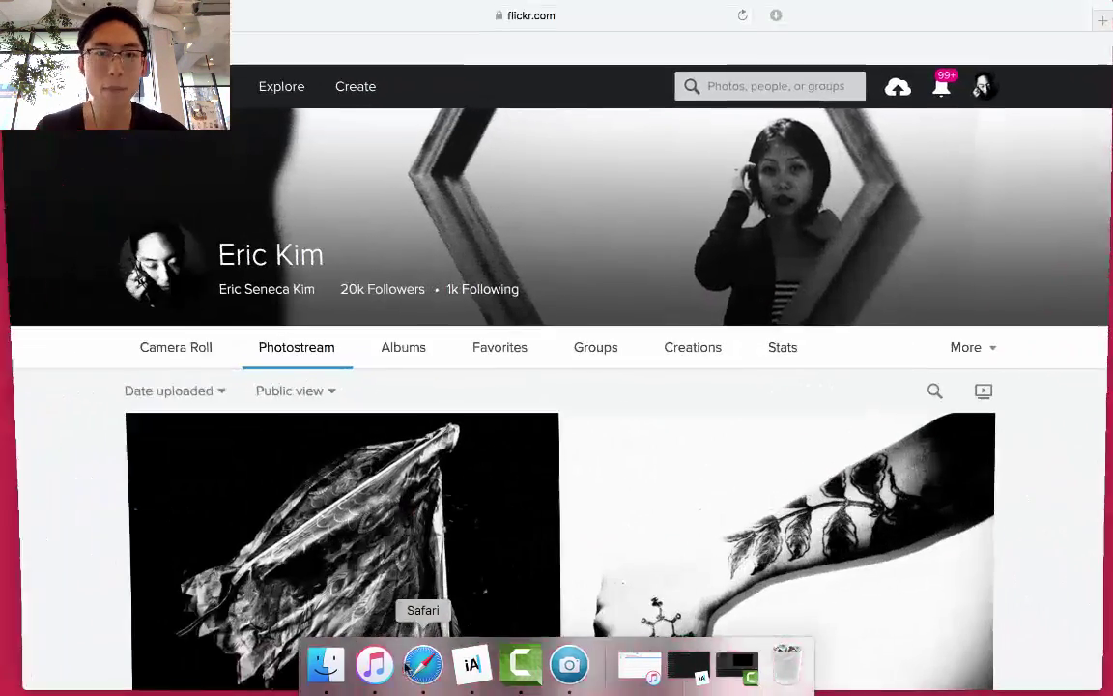
Step: Search Google for the photographer's editing guide and read the Editing page in a new tab
key("super+t")
type("eric kim")
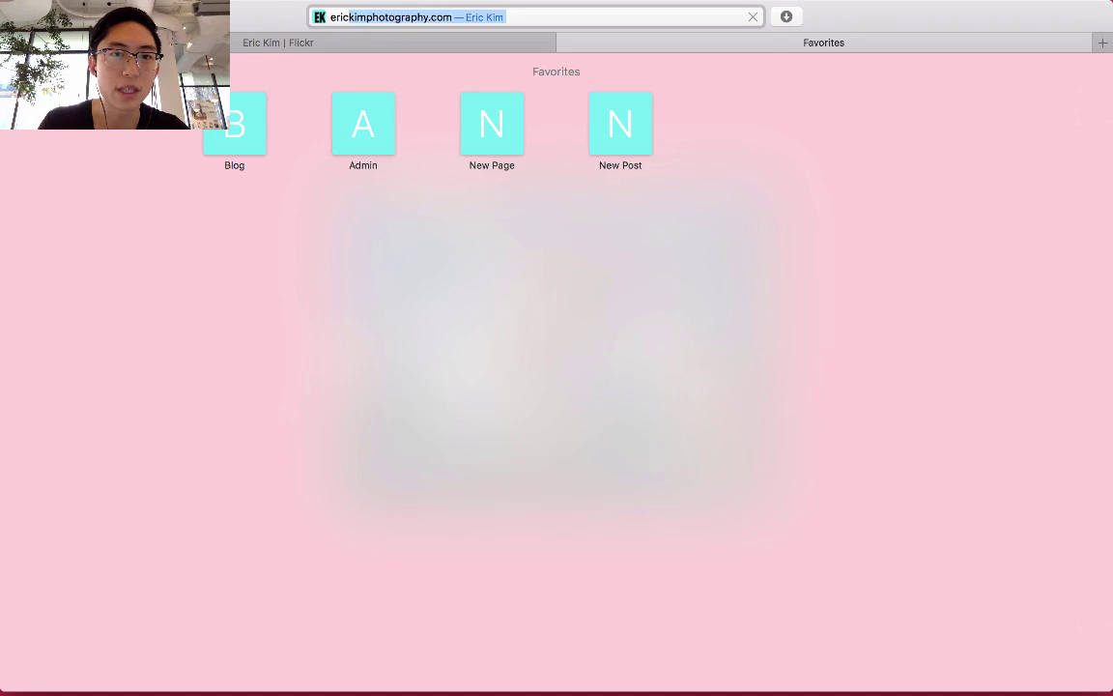
type("ng")
key("Return")
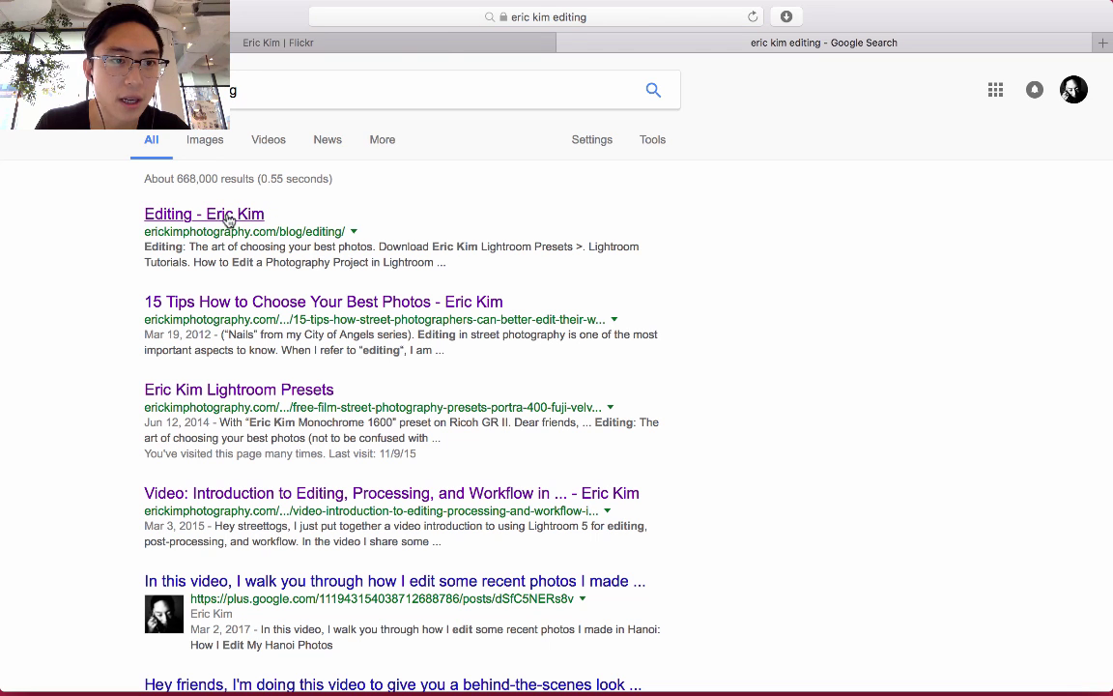
left_click(229, 216, "super")
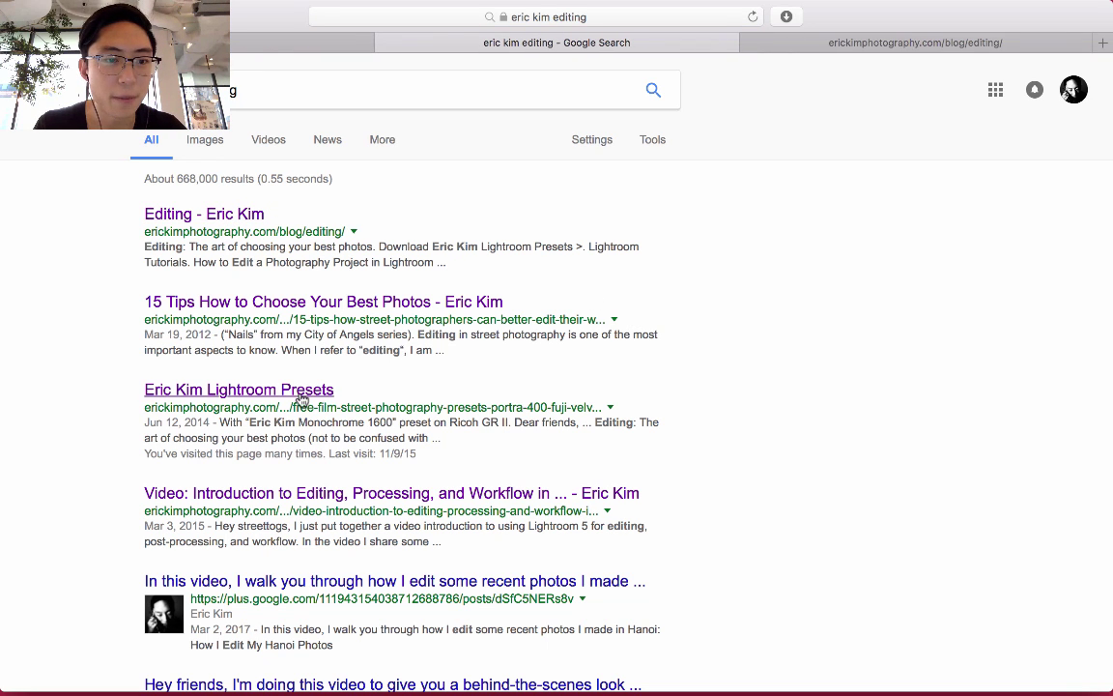
key("ctrl+Tab")
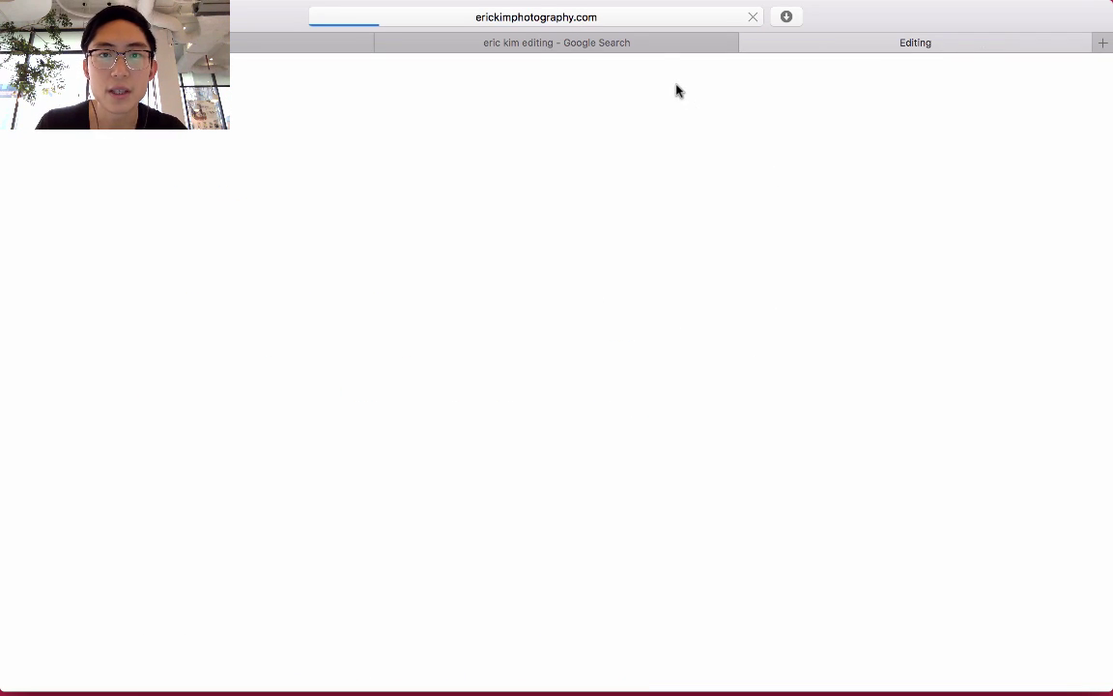
scroll(763, 345, "down", 2)
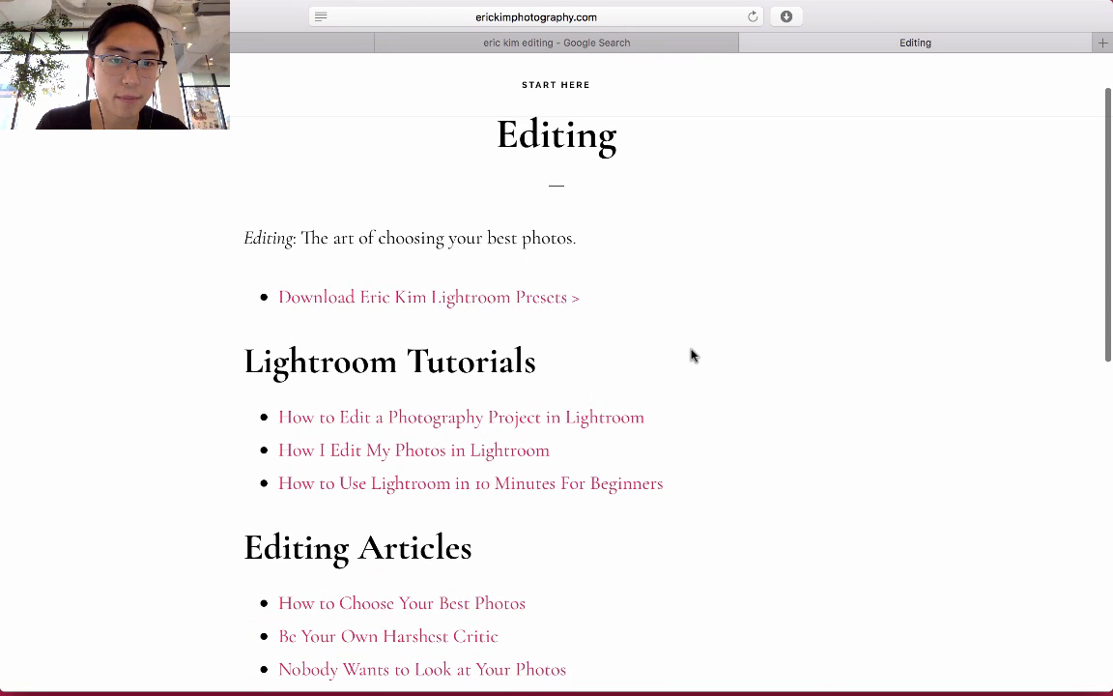
scroll(515, 282, "down", 3)
scroll(544, 256, "down", 2)
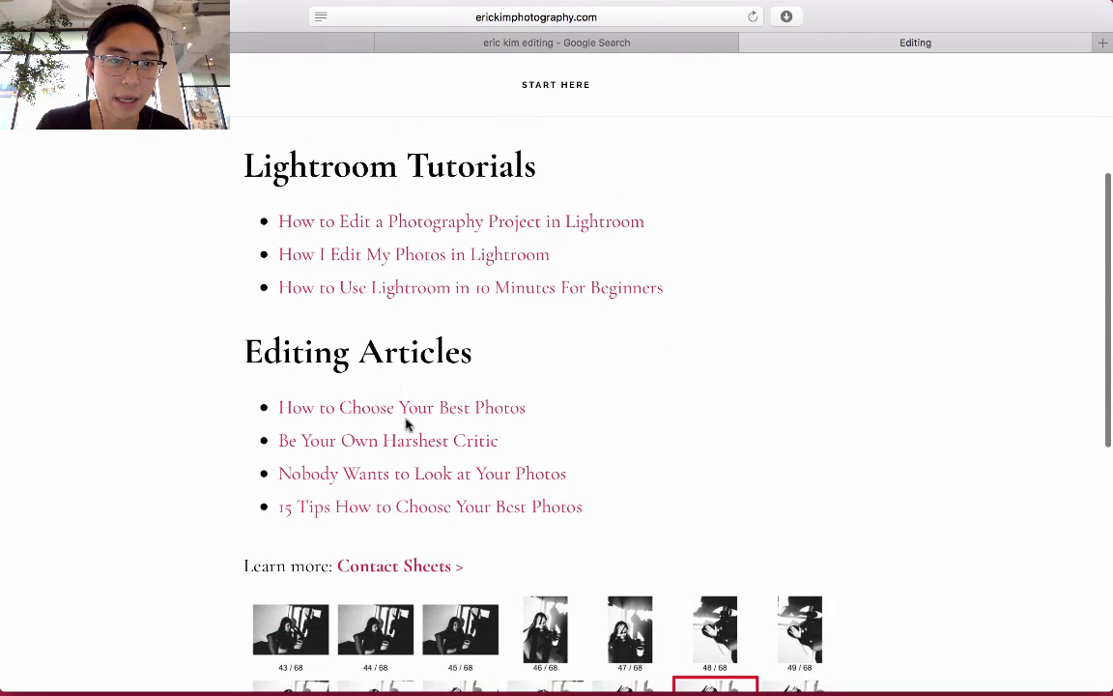
scroll(679, 451, "down", 5)
Step: Search for the photographer's presets and browse the Lightroom Presets page in a new tab
left_click(668, 45)
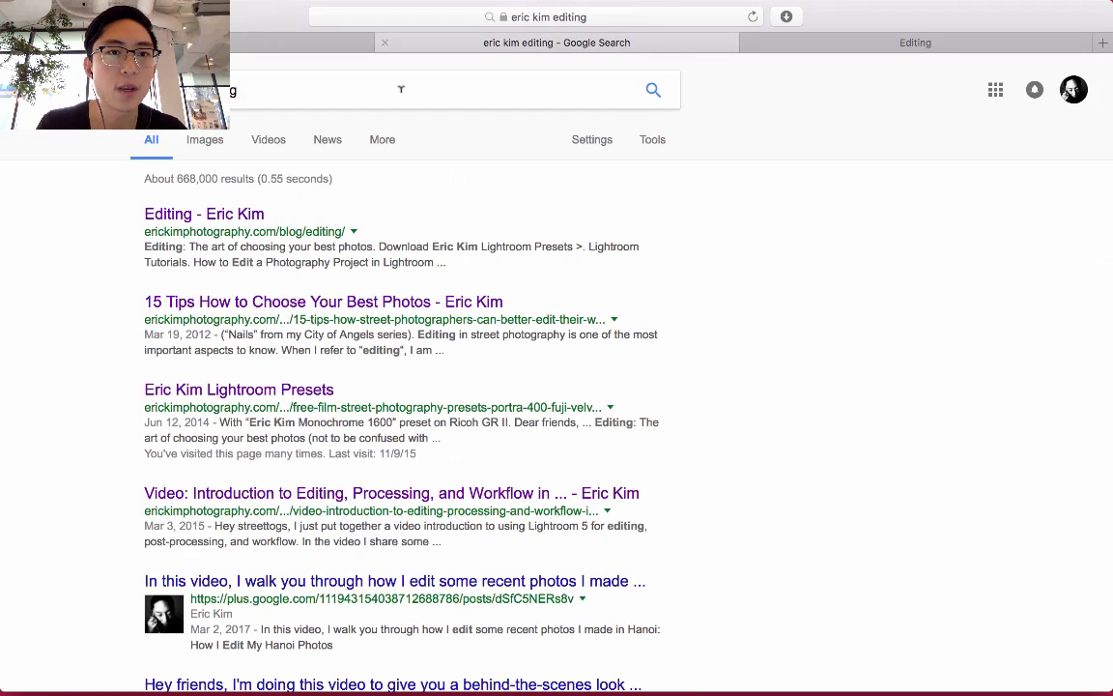
type("eric kim presets")
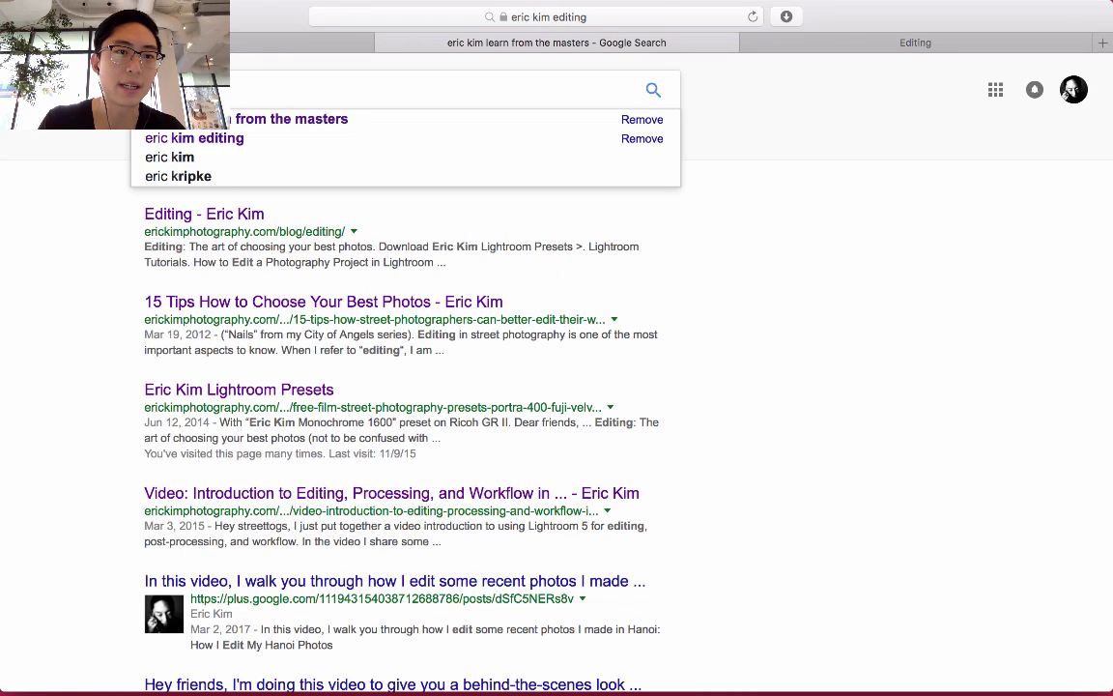
key("Return")
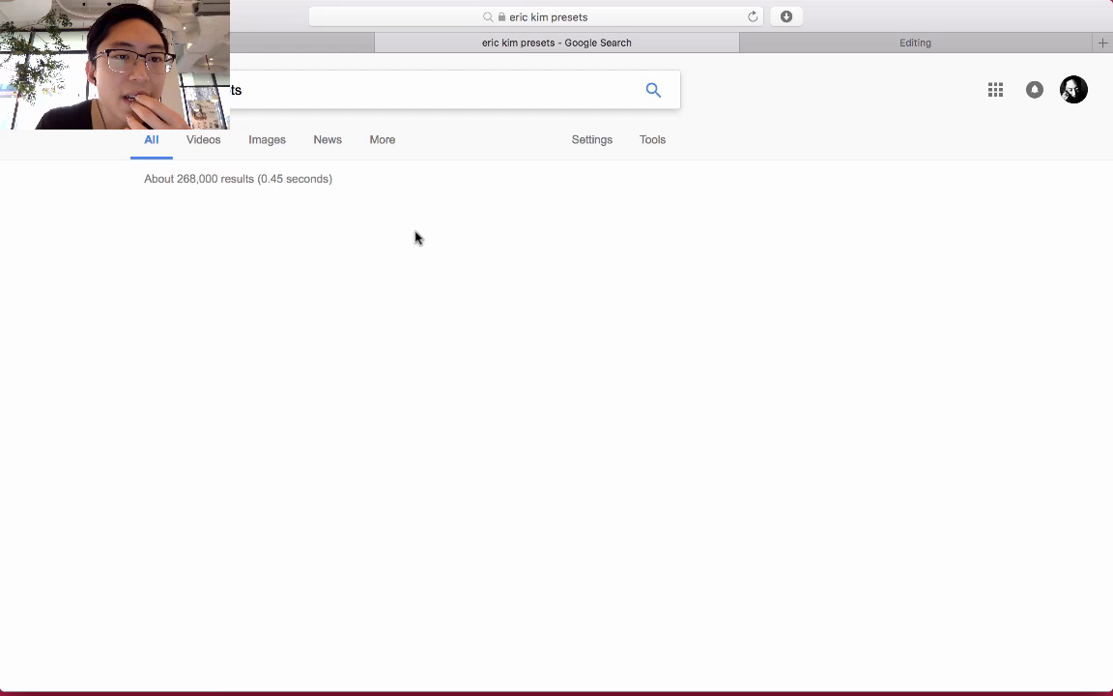
left_click(288, 217, "super")
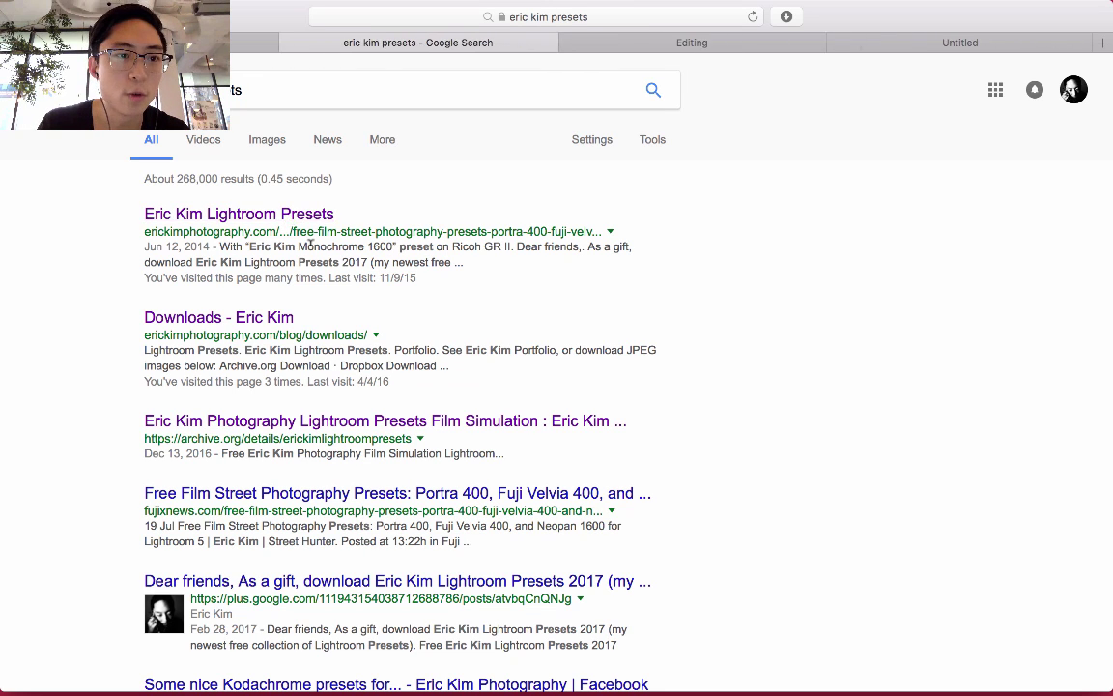
key("ctrl+Tab")
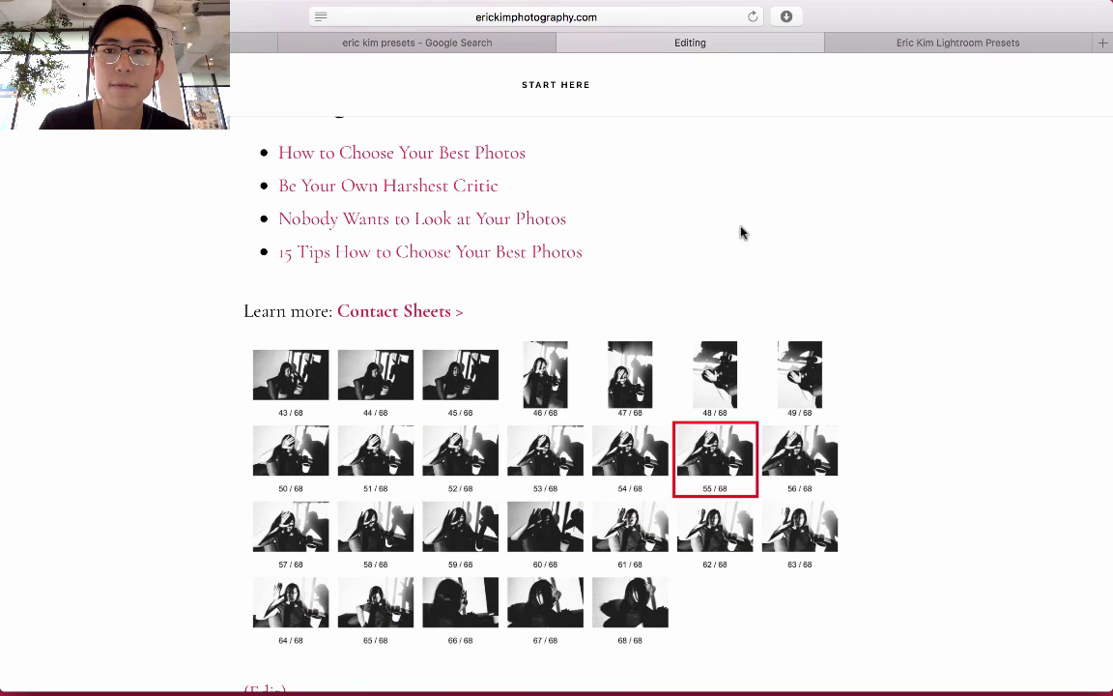
key("ctrl+Tab")
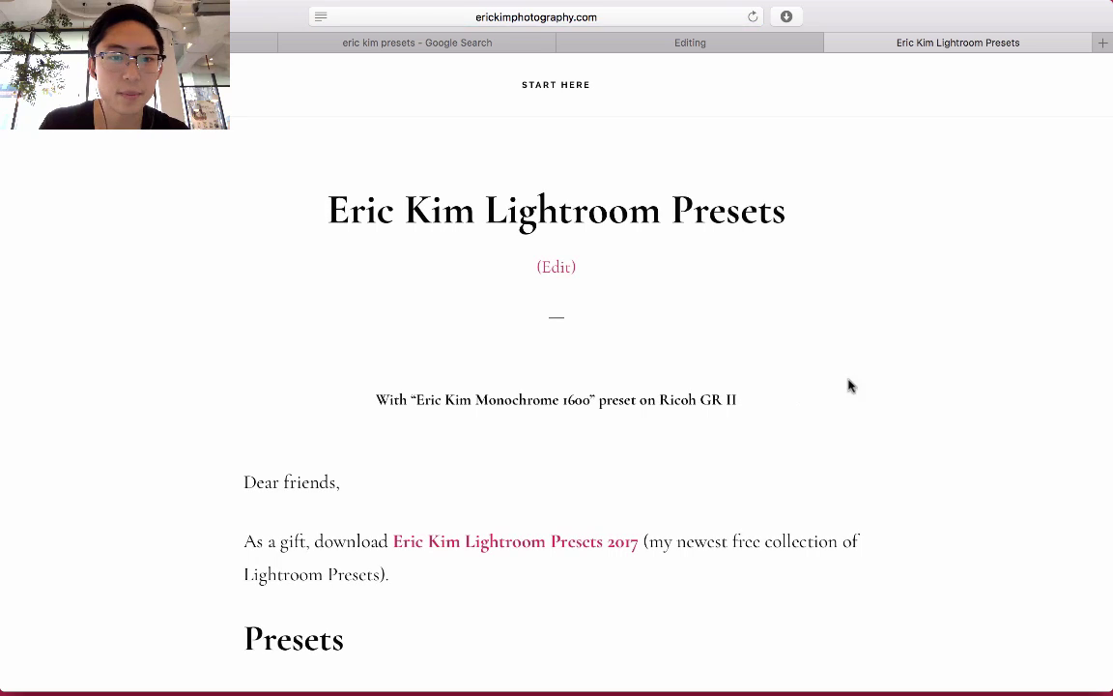
scroll(847, 384, "down", 5)
scroll(692, 515, "down", 5)
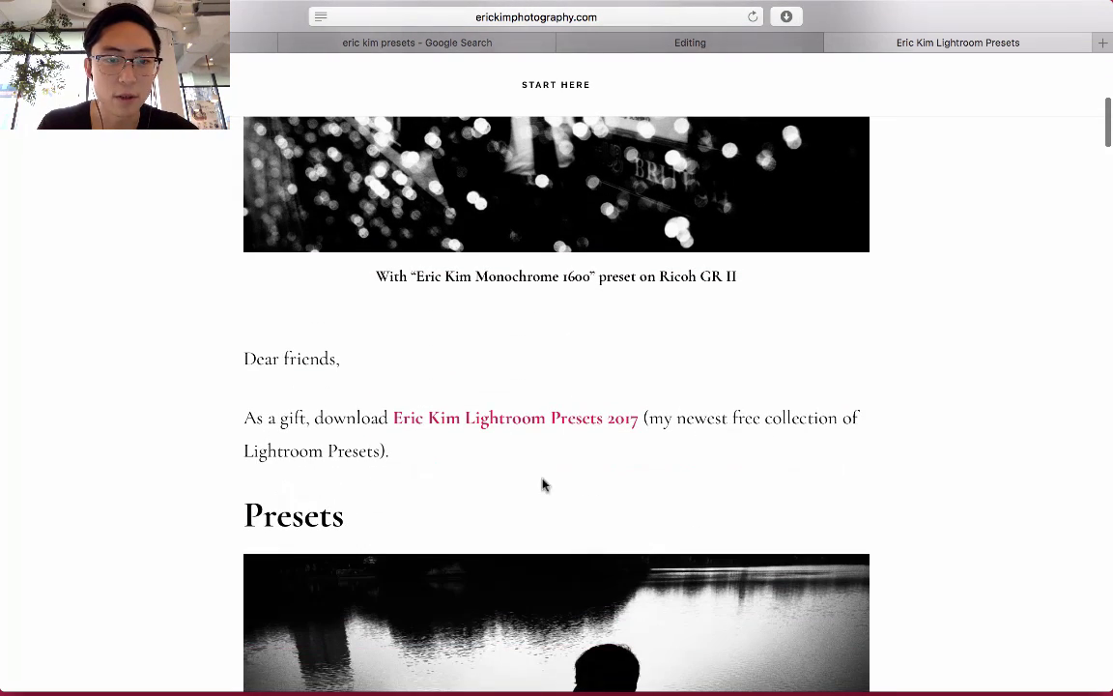
scroll(957, 346, "up", 10)
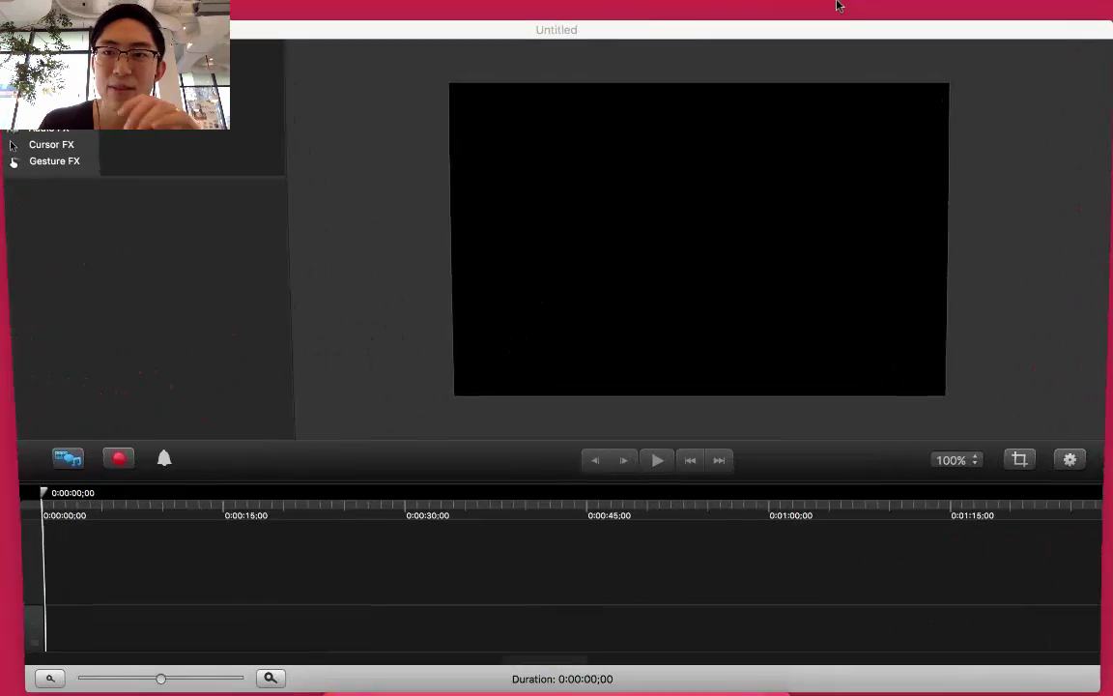
left_click(1031, 9)
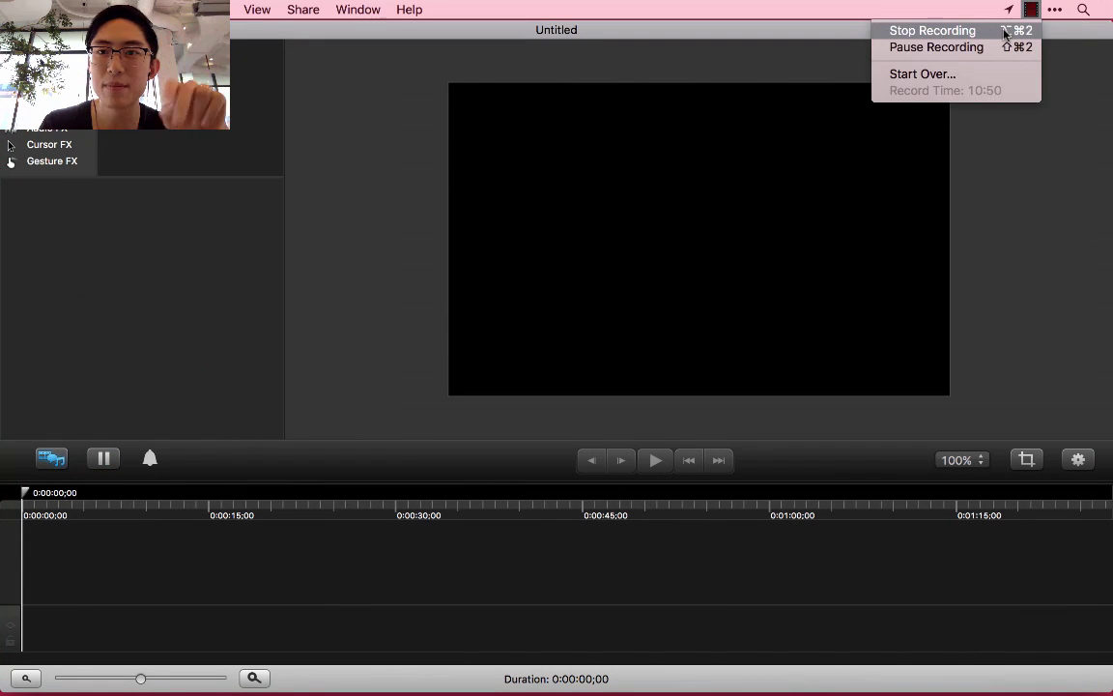